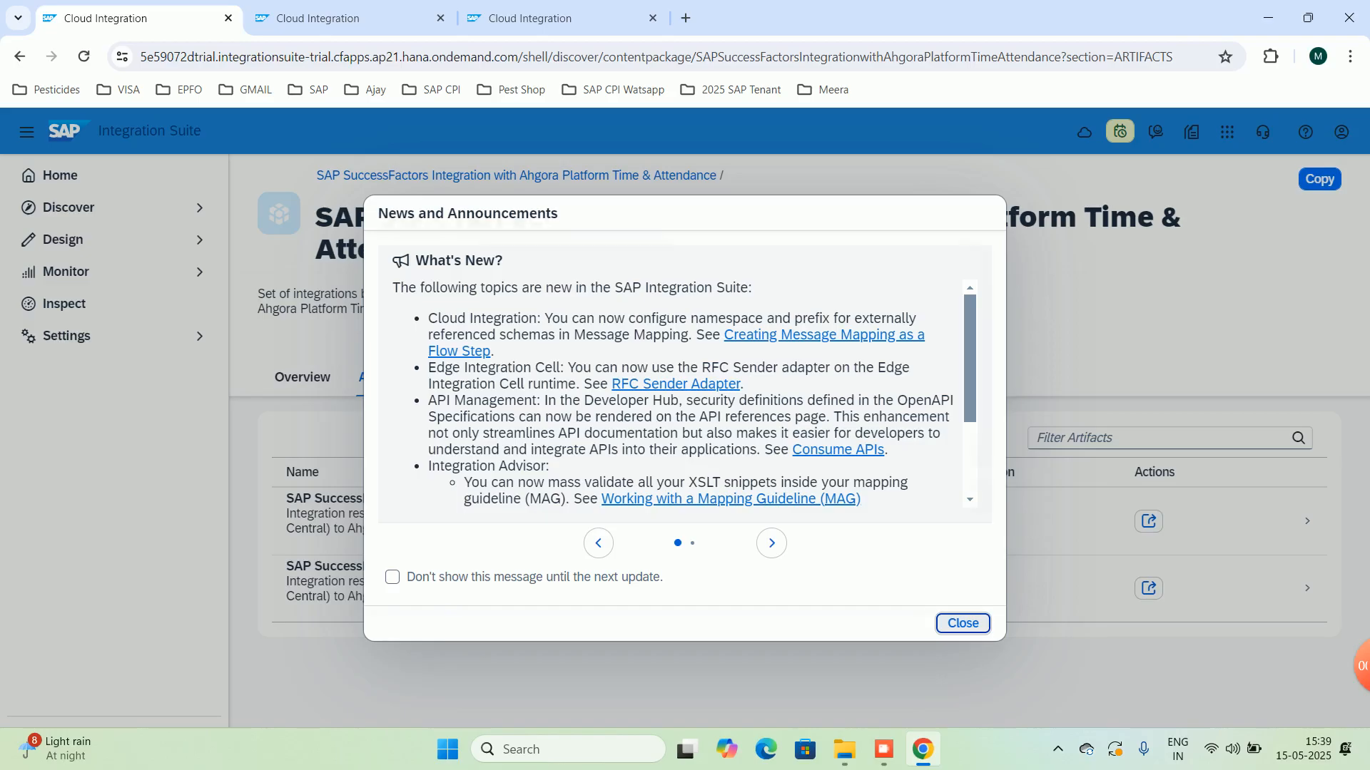
Dismiss the announcements, browse the Discover integrations catalogue and view the Advanced Event Mesh Adapter for SAP Integration Suite package overview.
{"action": "key", "text": "Return"}
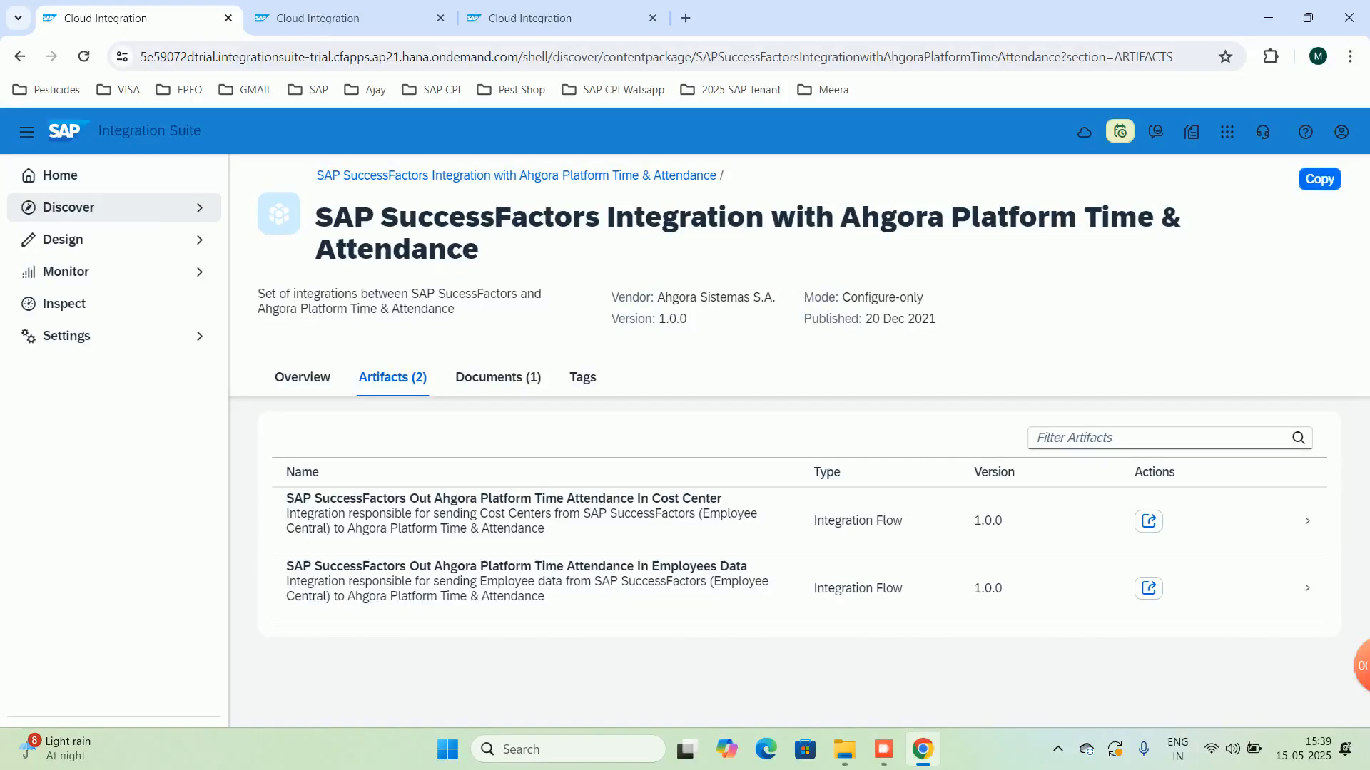
{"action": "left_click", "coordinate": [69, 207]}
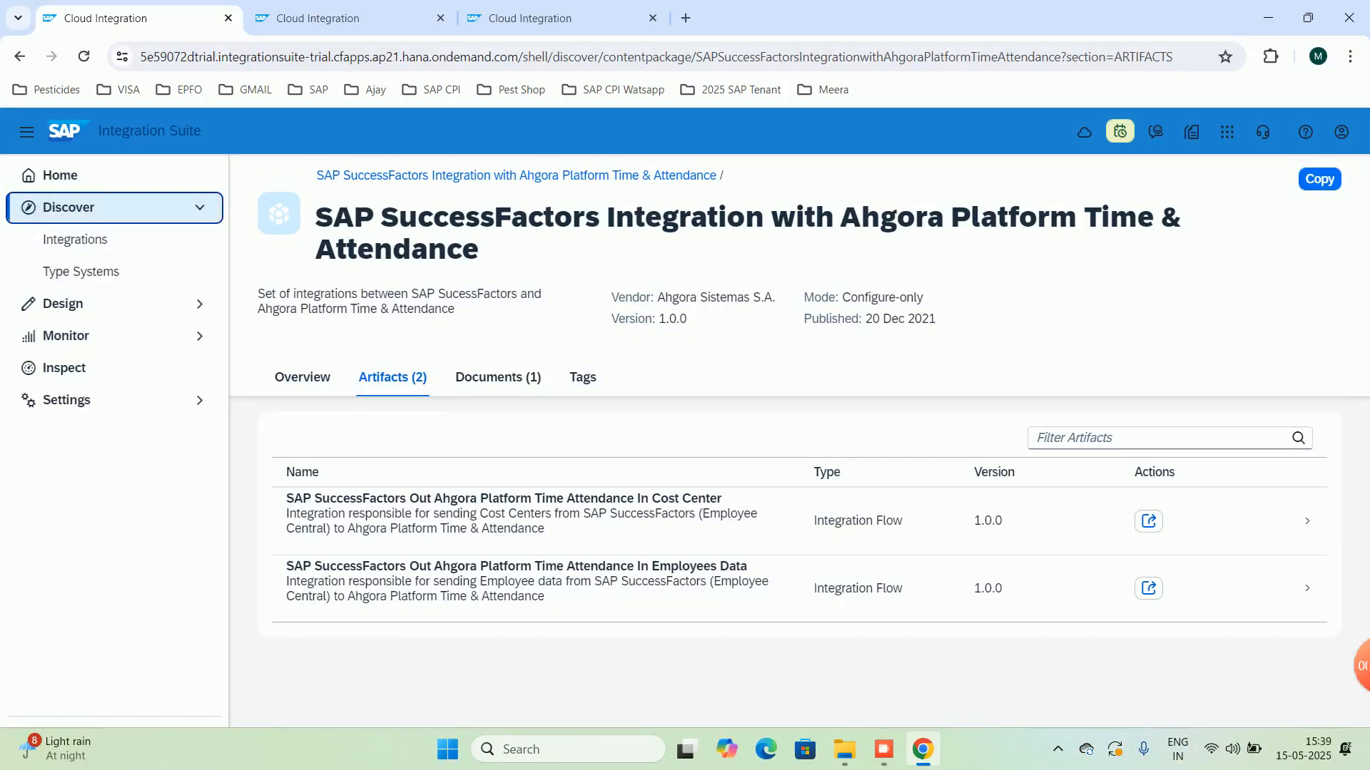
{"action": "left_click", "coordinate": [75, 239]}
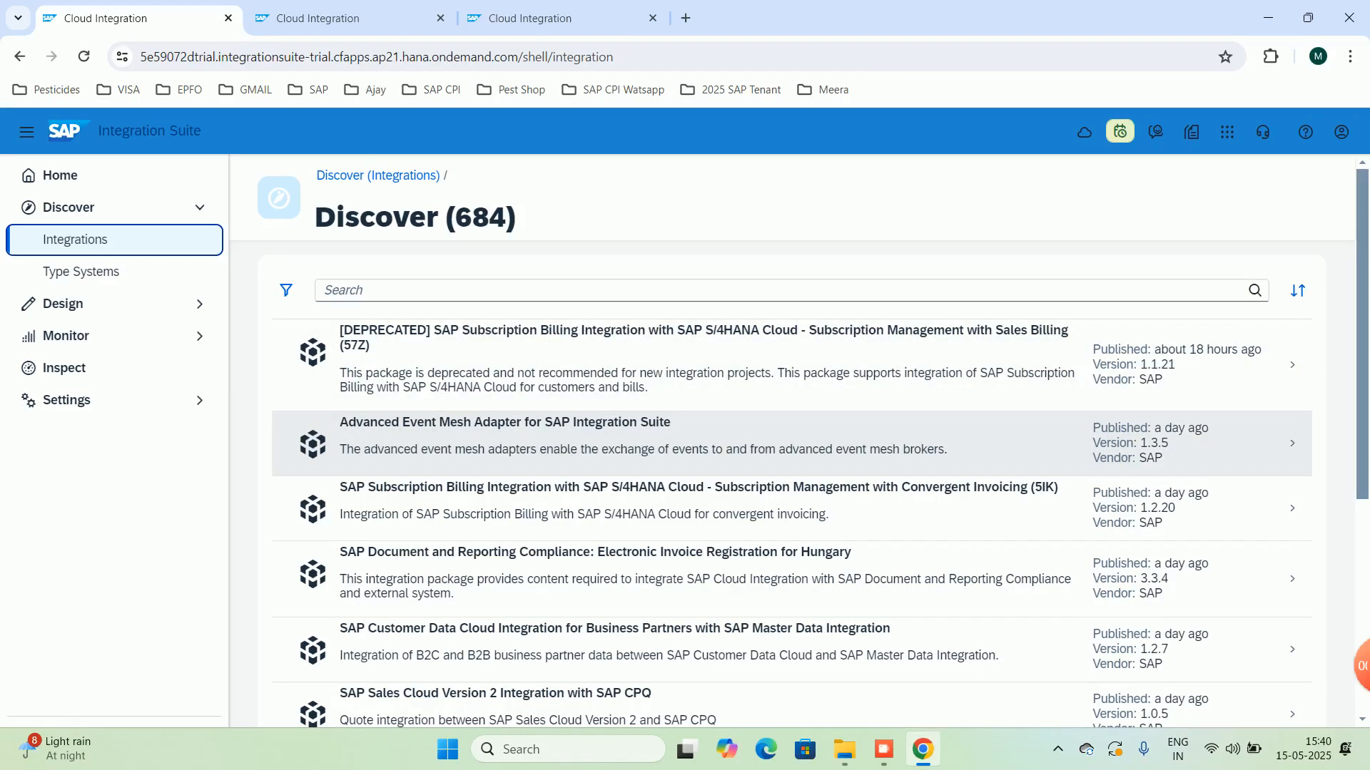
{"action": "left_click", "coordinate": [504, 423]}
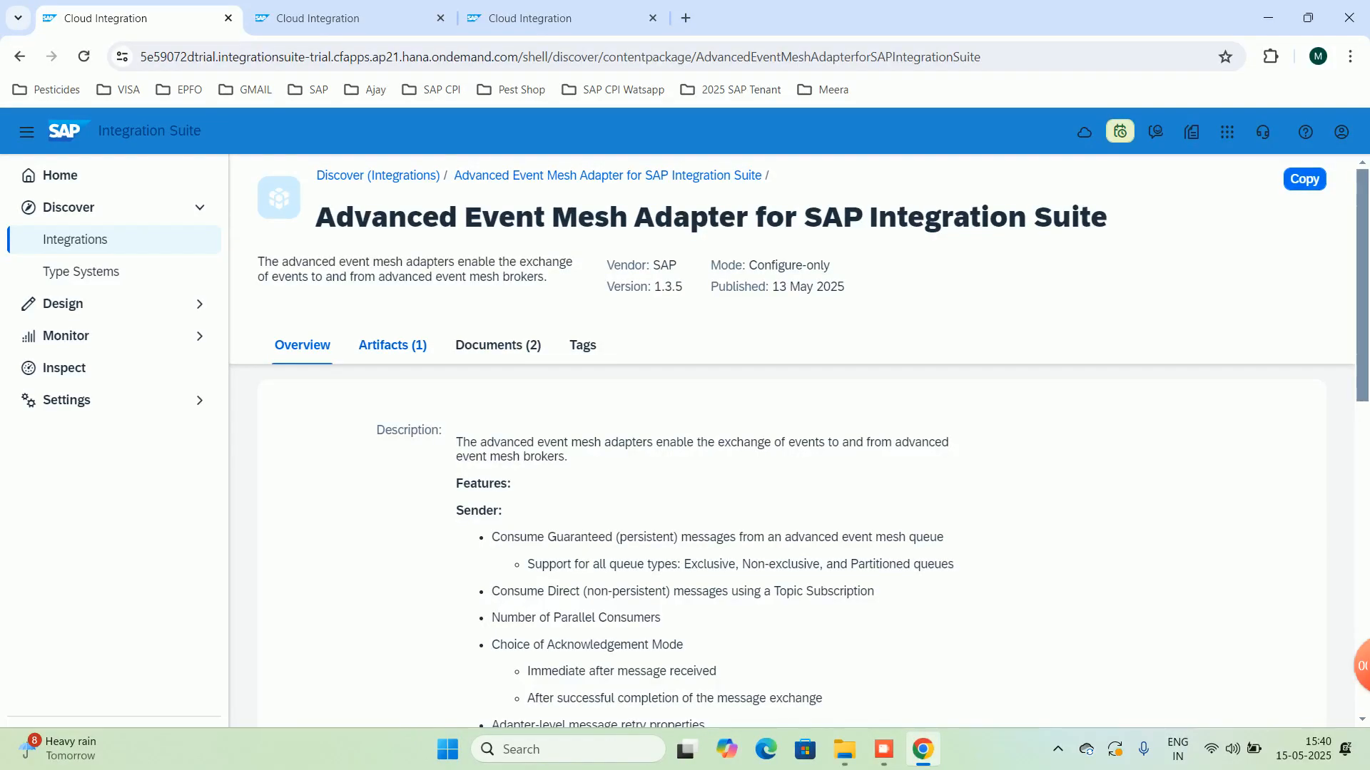
{"action": "left_click", "coordinate": [378, 176]}
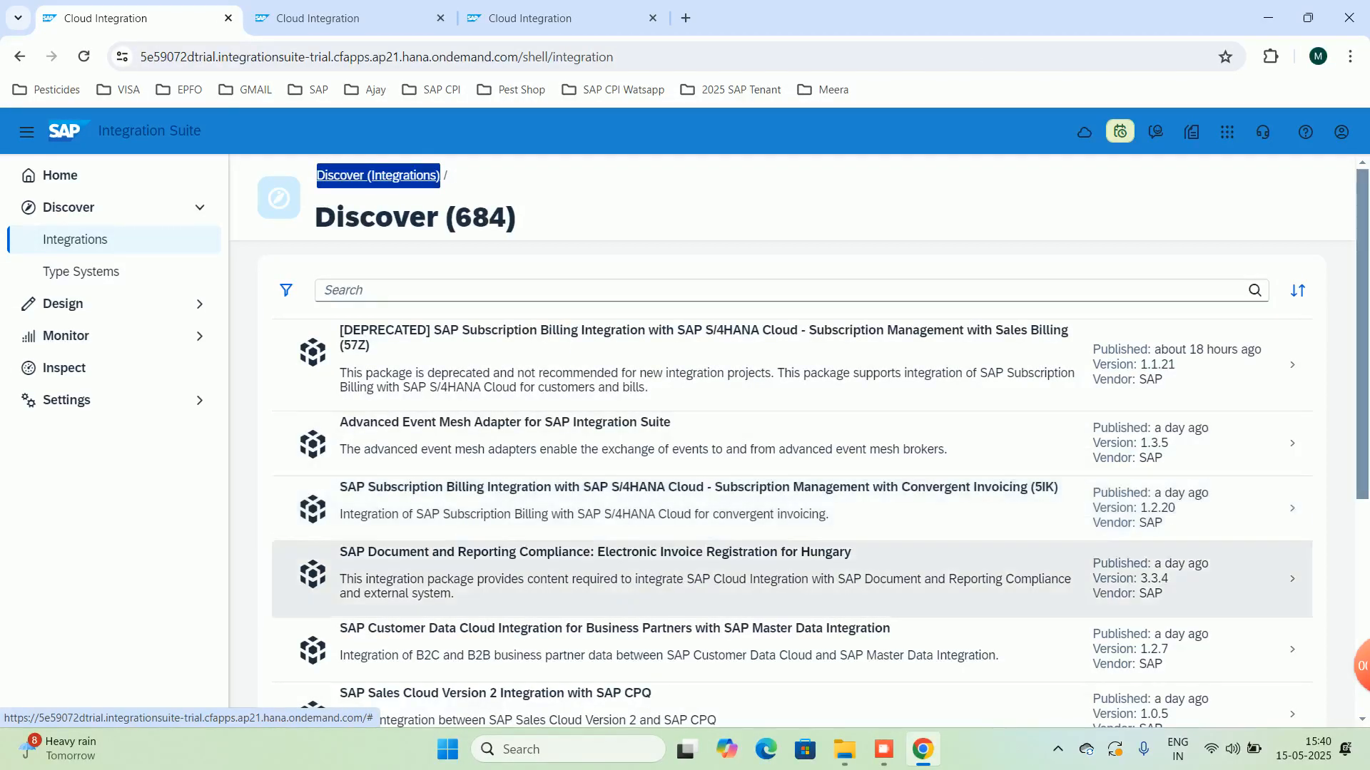
View the metadata of the Get Status integration flow in the Electronic Invoice Registration for Hungary package.
{"action": "left_click", "coordinate": [642, 575]}
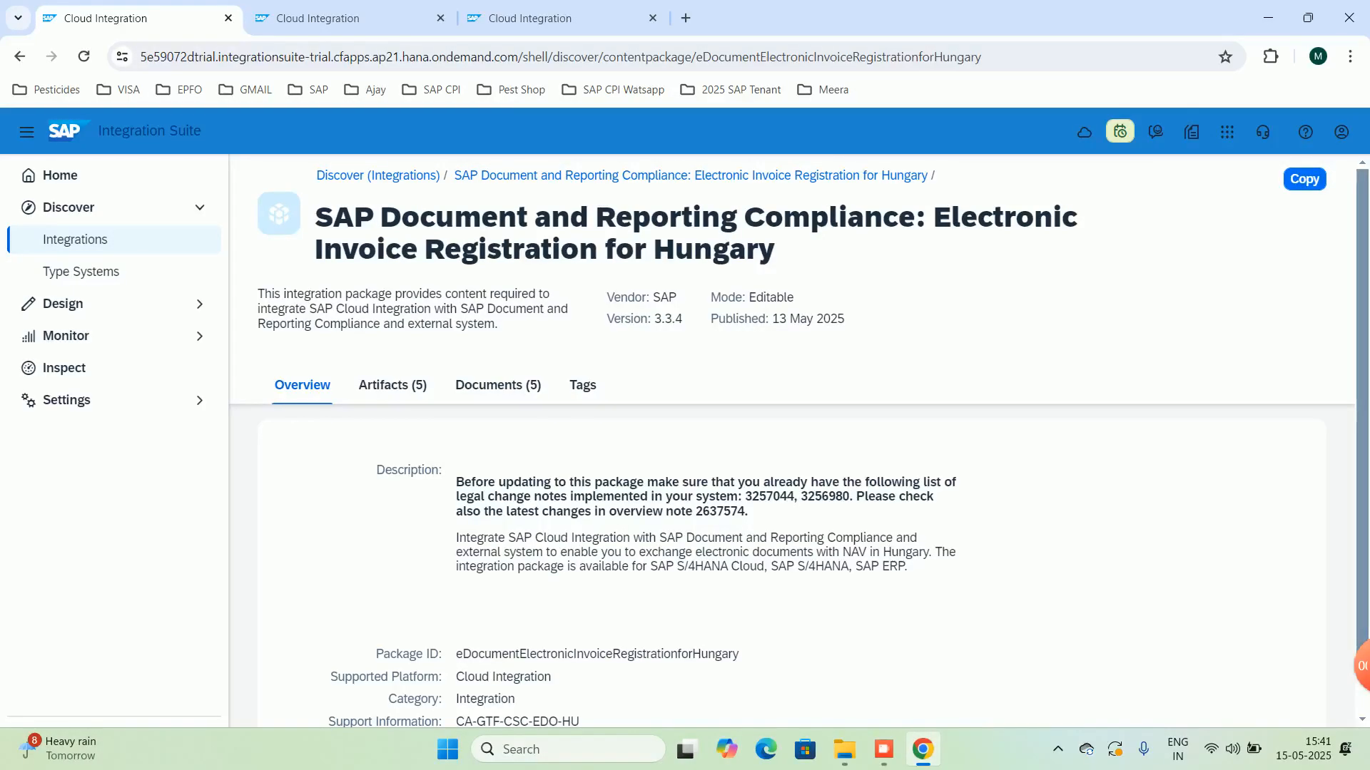
{"action": "left_click", "coordinate": [392, 386]}
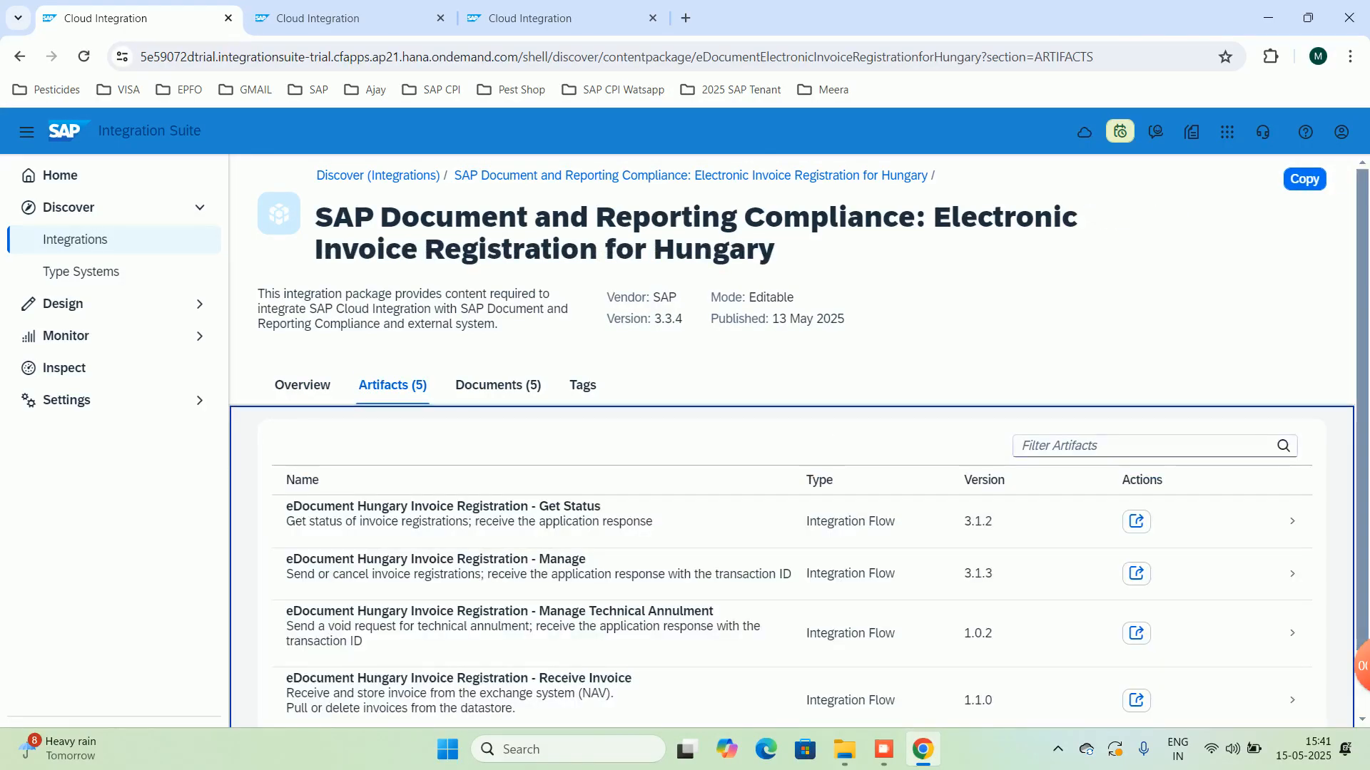
{"action": "left_click", "coordinate": [1136, 521]}
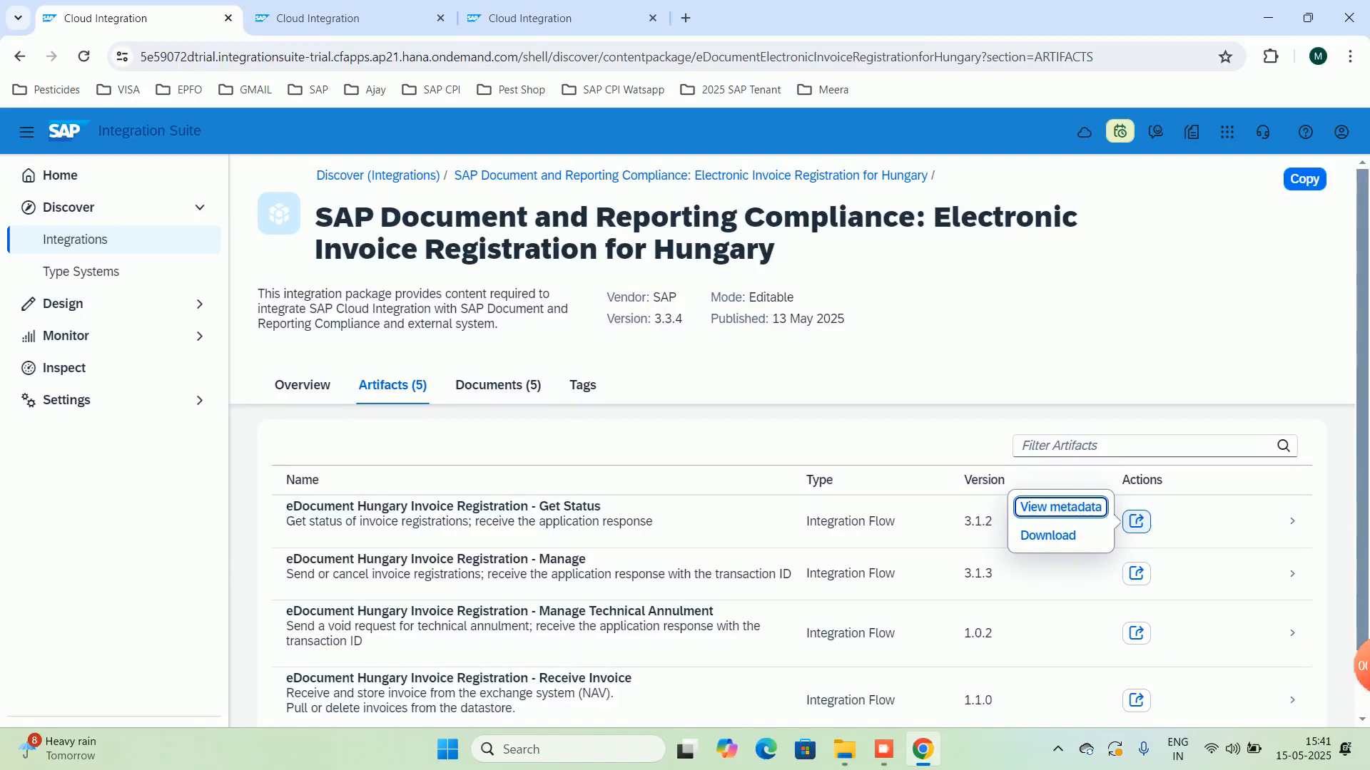
{"action": "key", "text": "Return"}
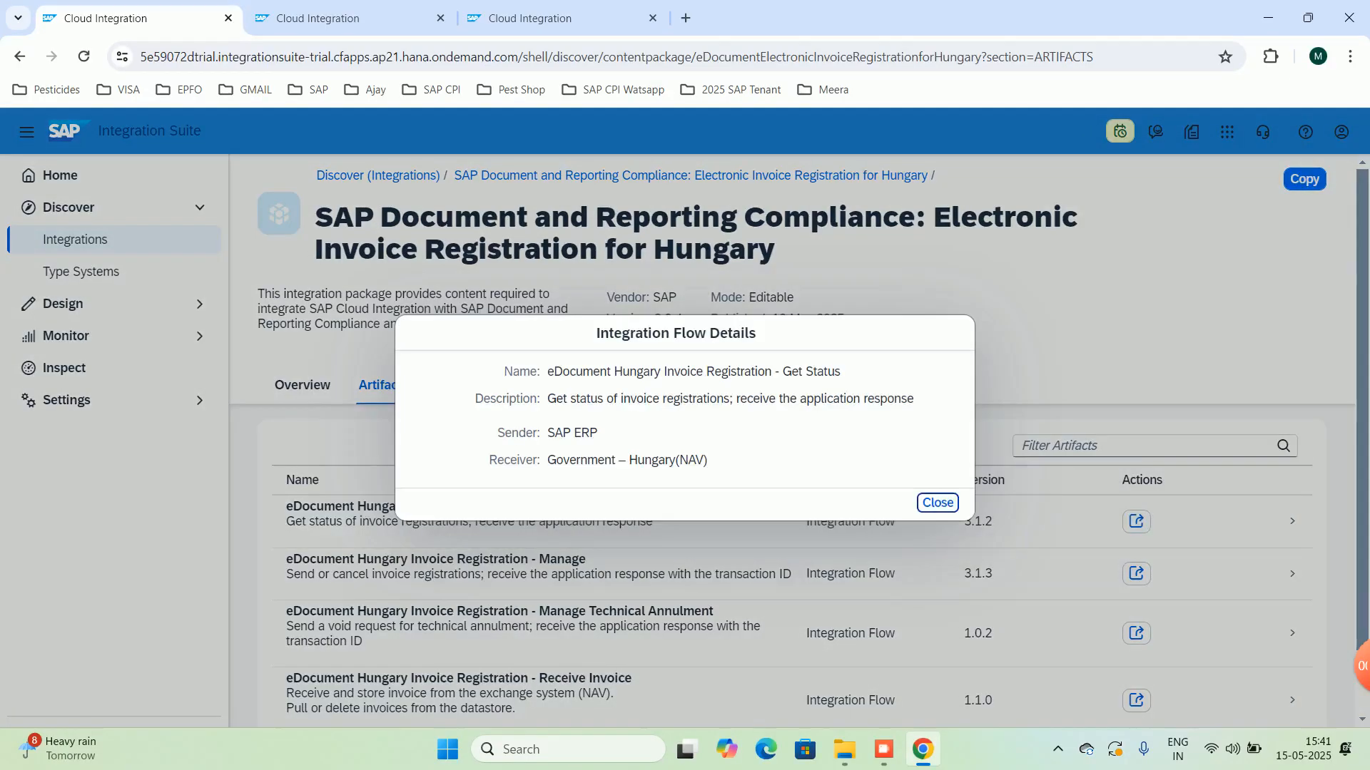
{"action": "left_click", "coordinate": [938, 503]}
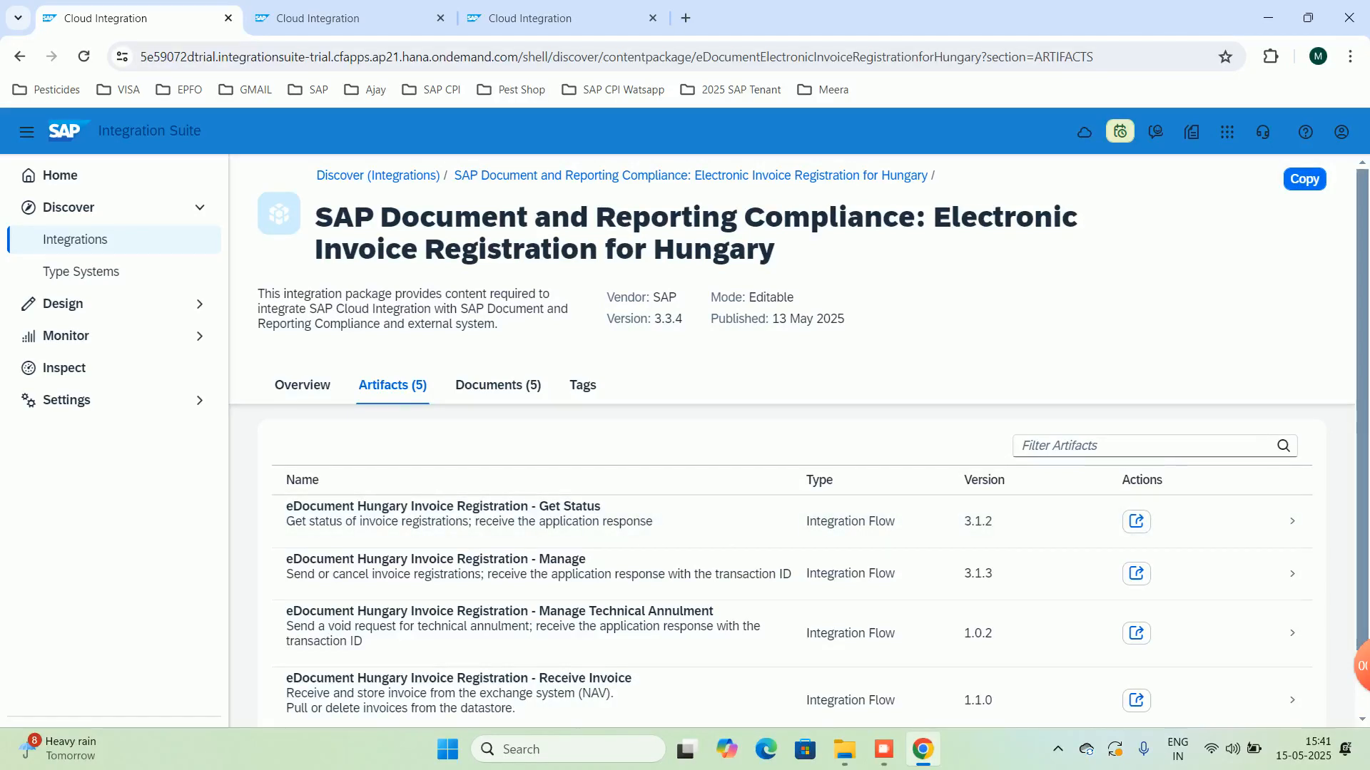
Look through the Hungary package's artifacts and documents and return to the Discover integrations list.
{"action": "scroll", "coordinate": [791, 450], "scroll_direction": "down", "scroll_amount": 1}
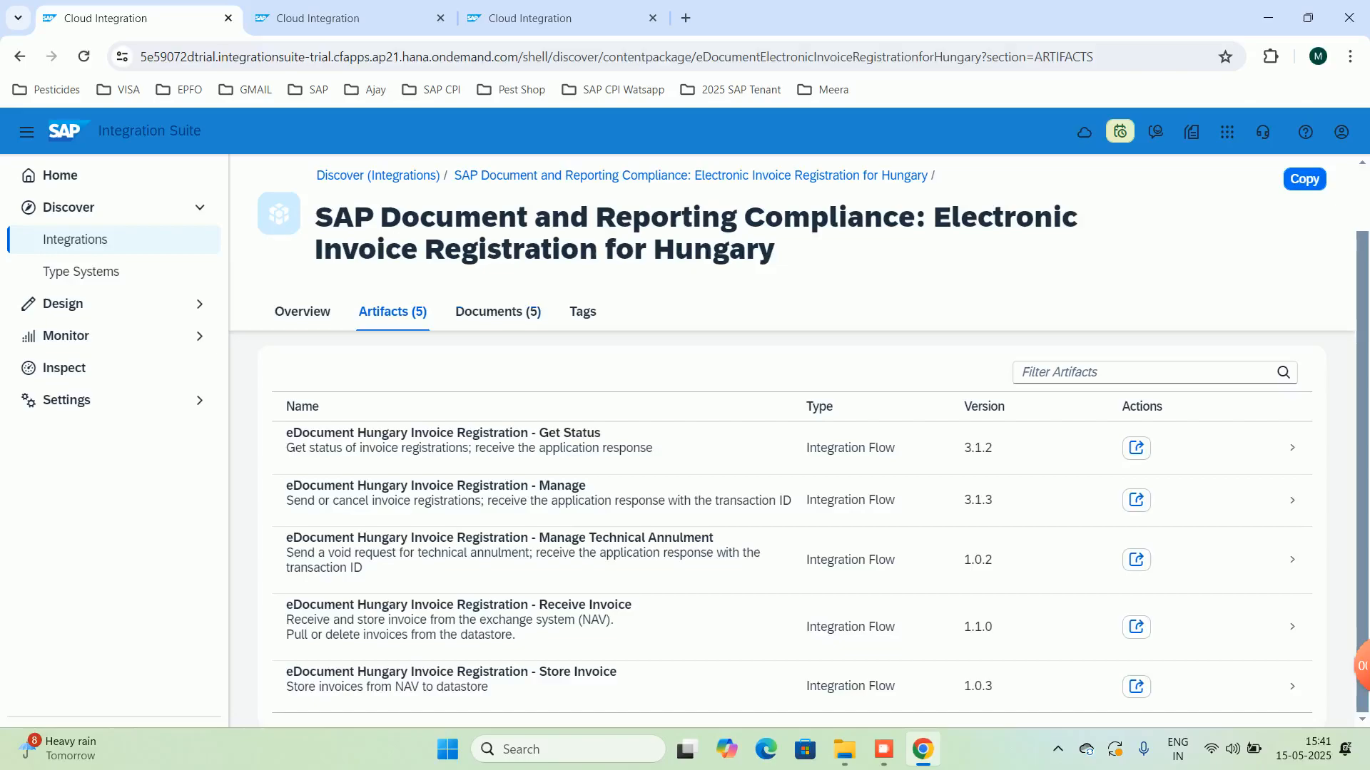
{"action": "left_click", "coordinate": [498, 312]}
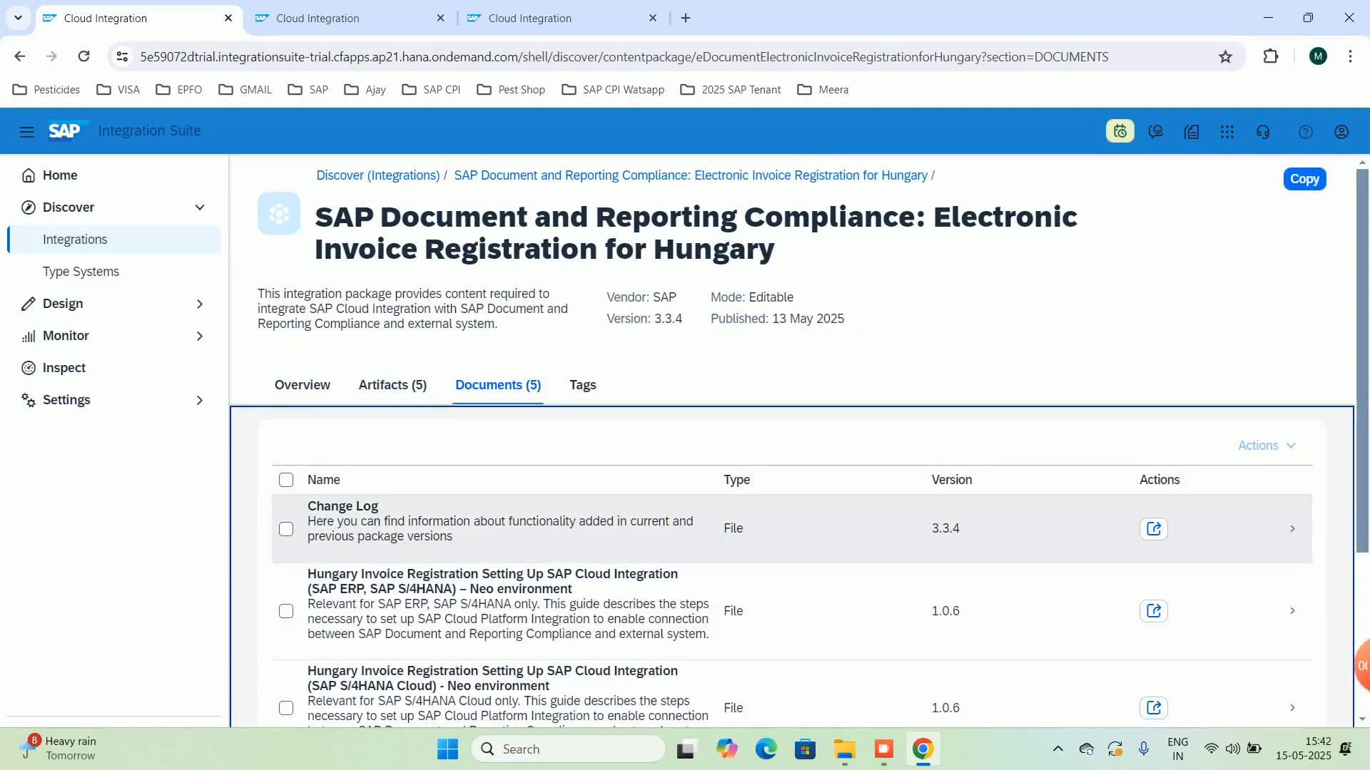
{"action": "left_click", "coordinate": [392, 385]}
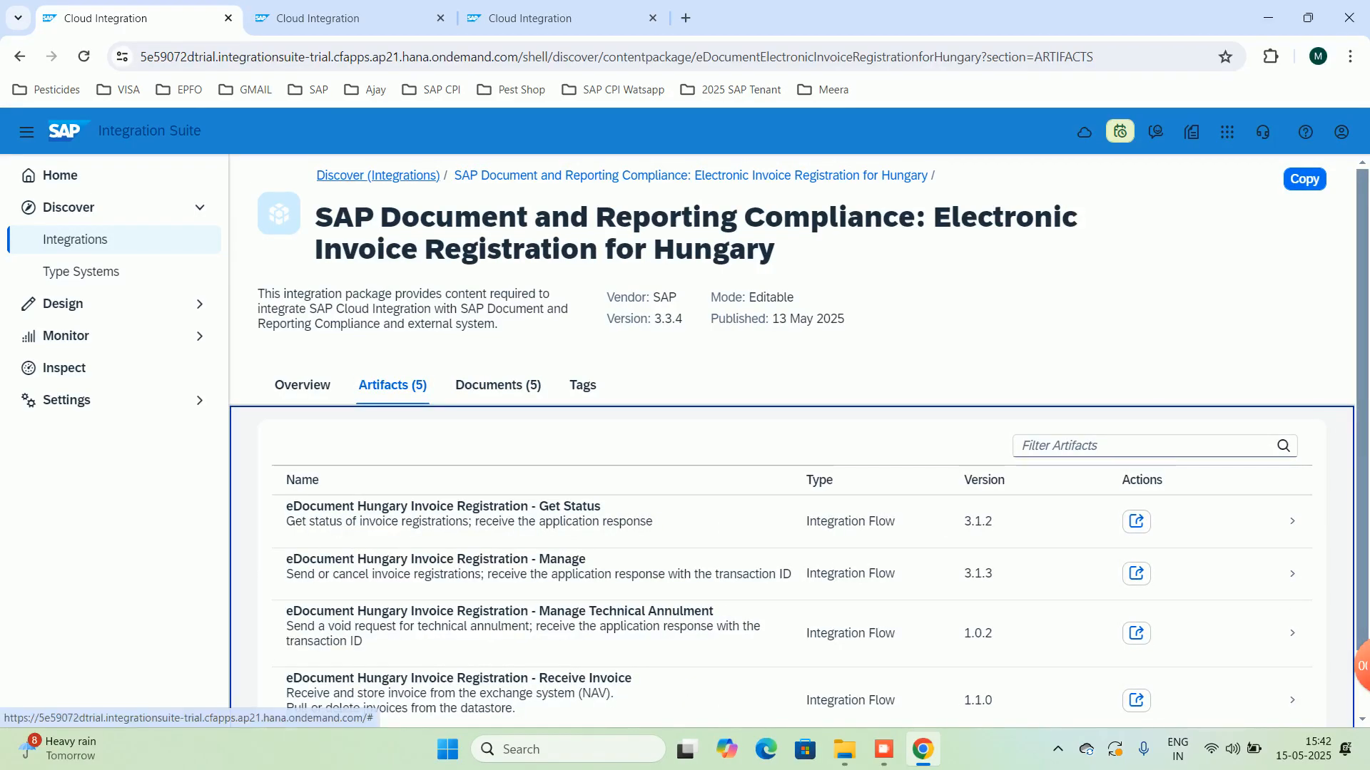
{"action": "left_click", "coordinate": [378, 176]}
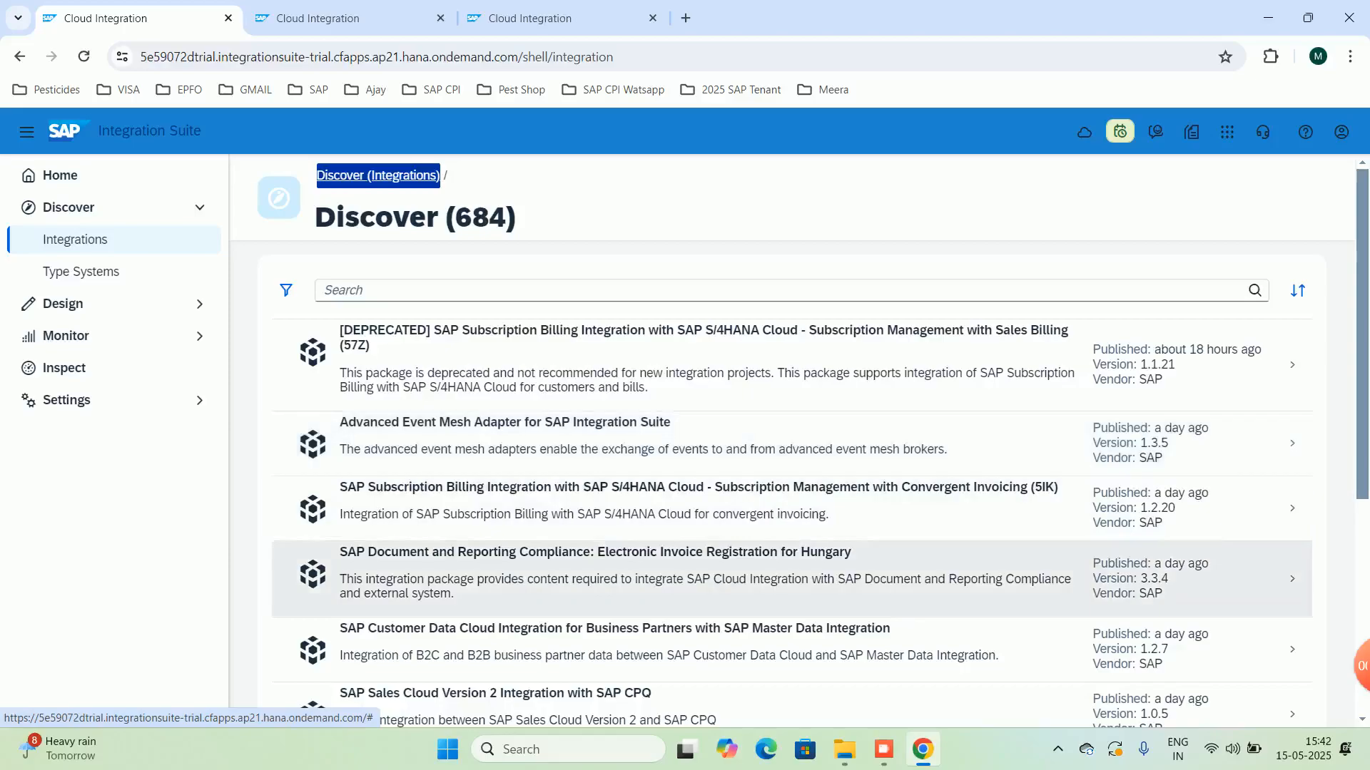
Try searching the Discover packages for "Sucessfact" and "Succesfact".
{"action": "left_click", "coordinate": [782, 290]}
{"action": "type", "text": "Suc"}
{"action": "type", "text": "e"}
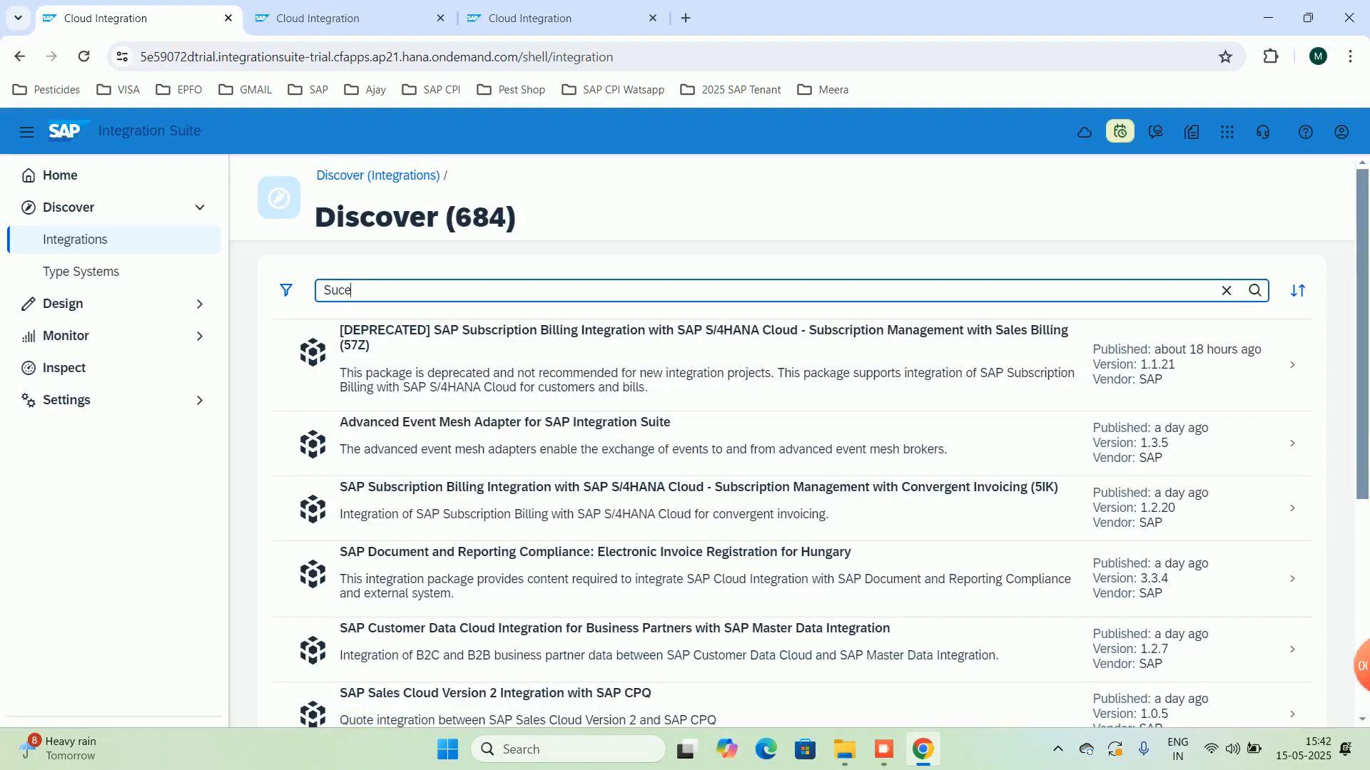
{"action": "type", "text": "ssfact"}
{"action": "key", "text": "Return"}
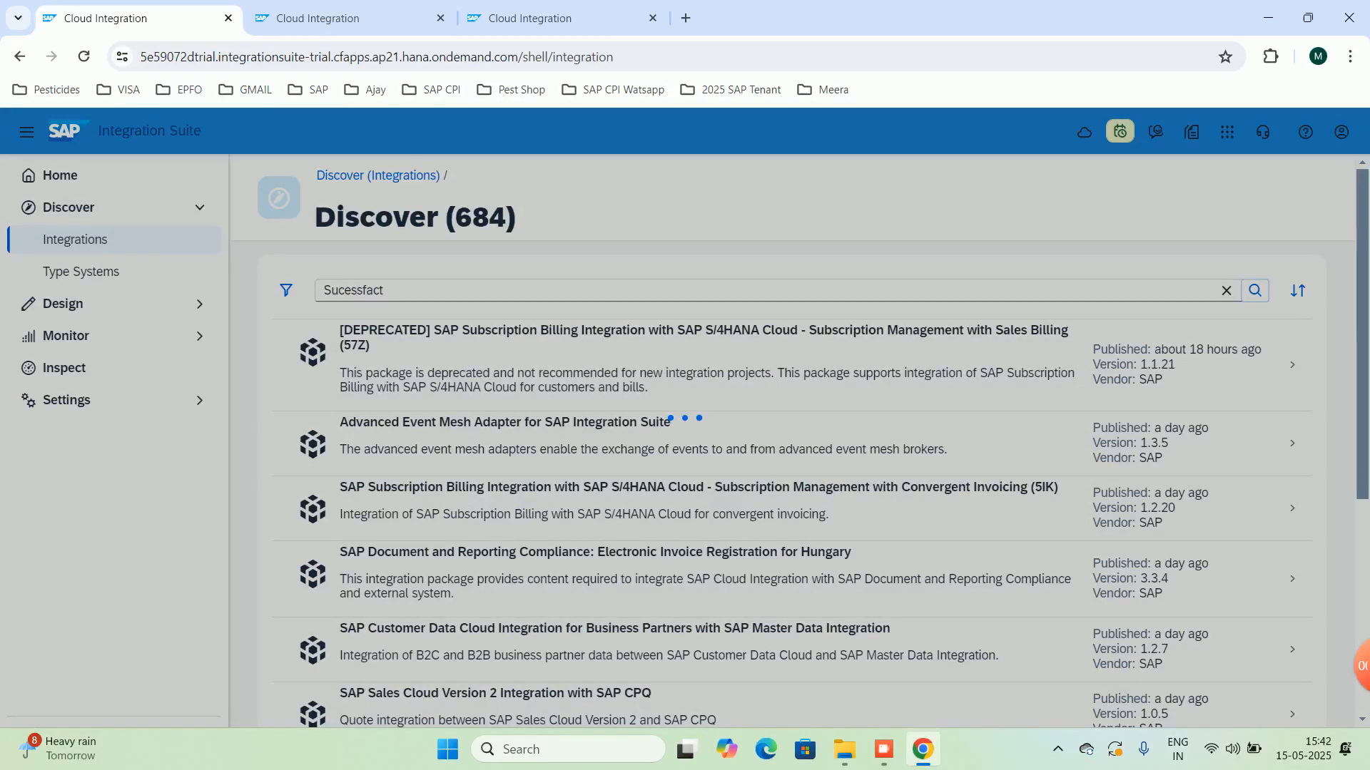
{"action": "key", "text": "BackSpace"}
{"action": "key", "text": "BackSpace"}
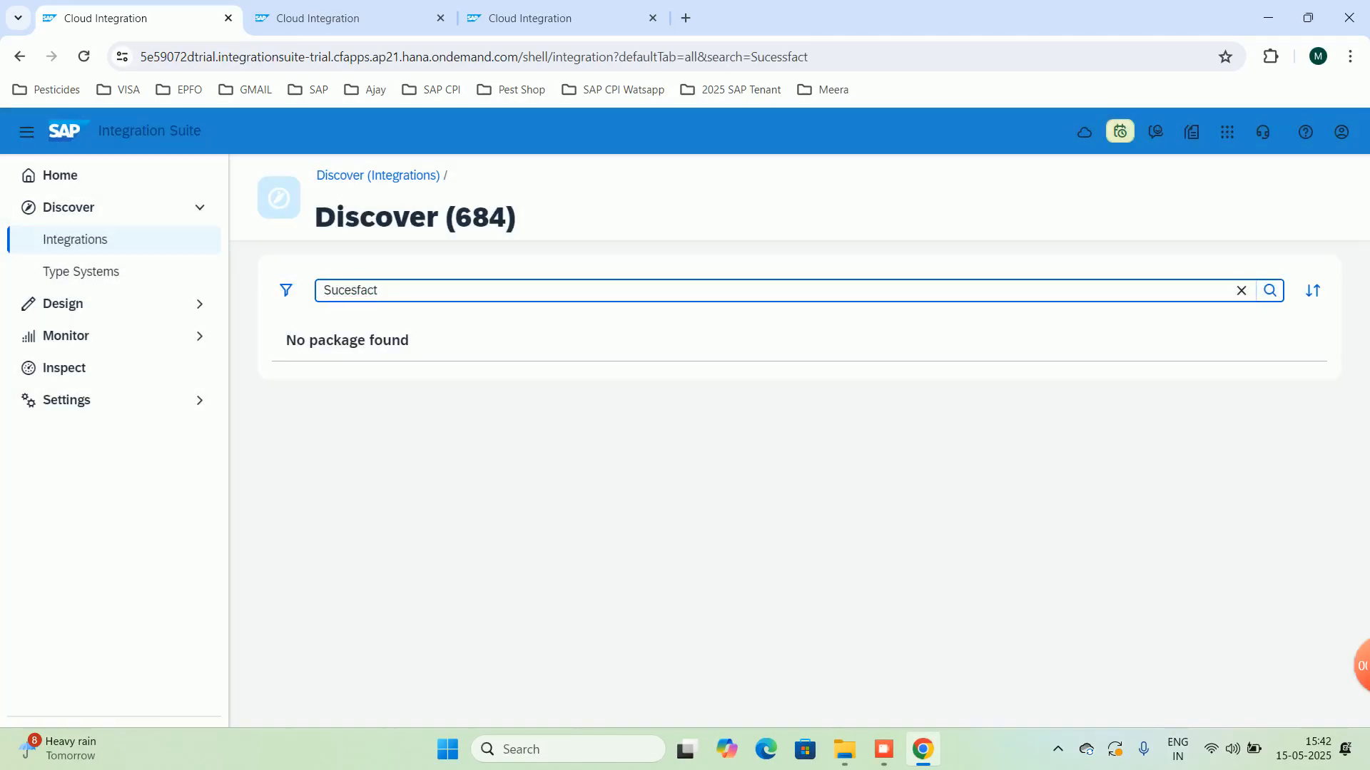
{"action": "type", "text": "ce"}
{"action": "key", "text": "Return"}
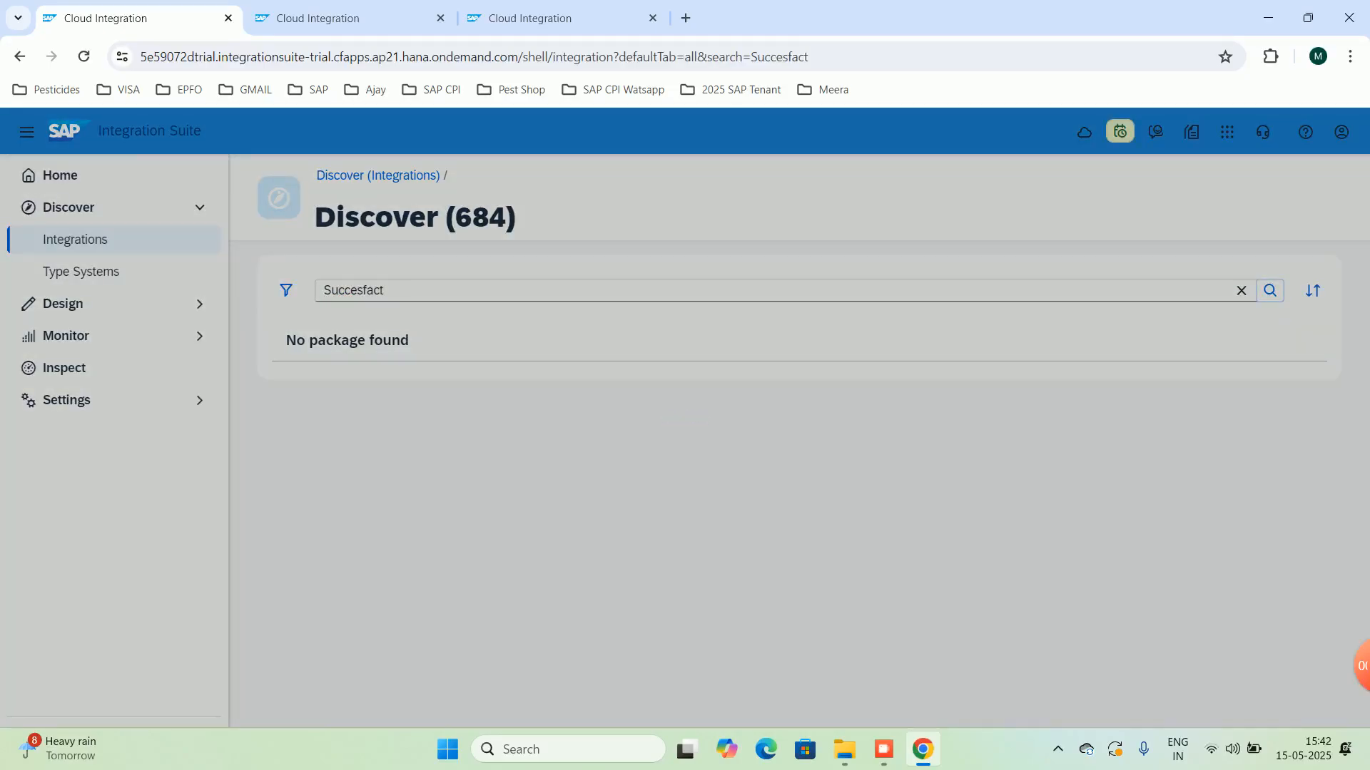
Search the Discover packages for "SUcessfactor" and view the overview of the SAP SuccessFactors Integration with Ahgora Platform Time & Attendance package.
{"action": "key", "text": "BackSpace"}
{"action": "key", "text": "BackSpace"}
{"action": "key", "text": "BackSpace"}
{"action": "key", "text": "BackSpace"}
{"action": "key", "text": "BackSpace"}
{"action": "key", "text": "BackSpace"}
{"action": "key", "text": "BackSpace"}
{"action": "key", "text": "BackSpace"}
{"action": "type", "text": "Ucessfactor"}
{"action": "key", "text": "Return"}
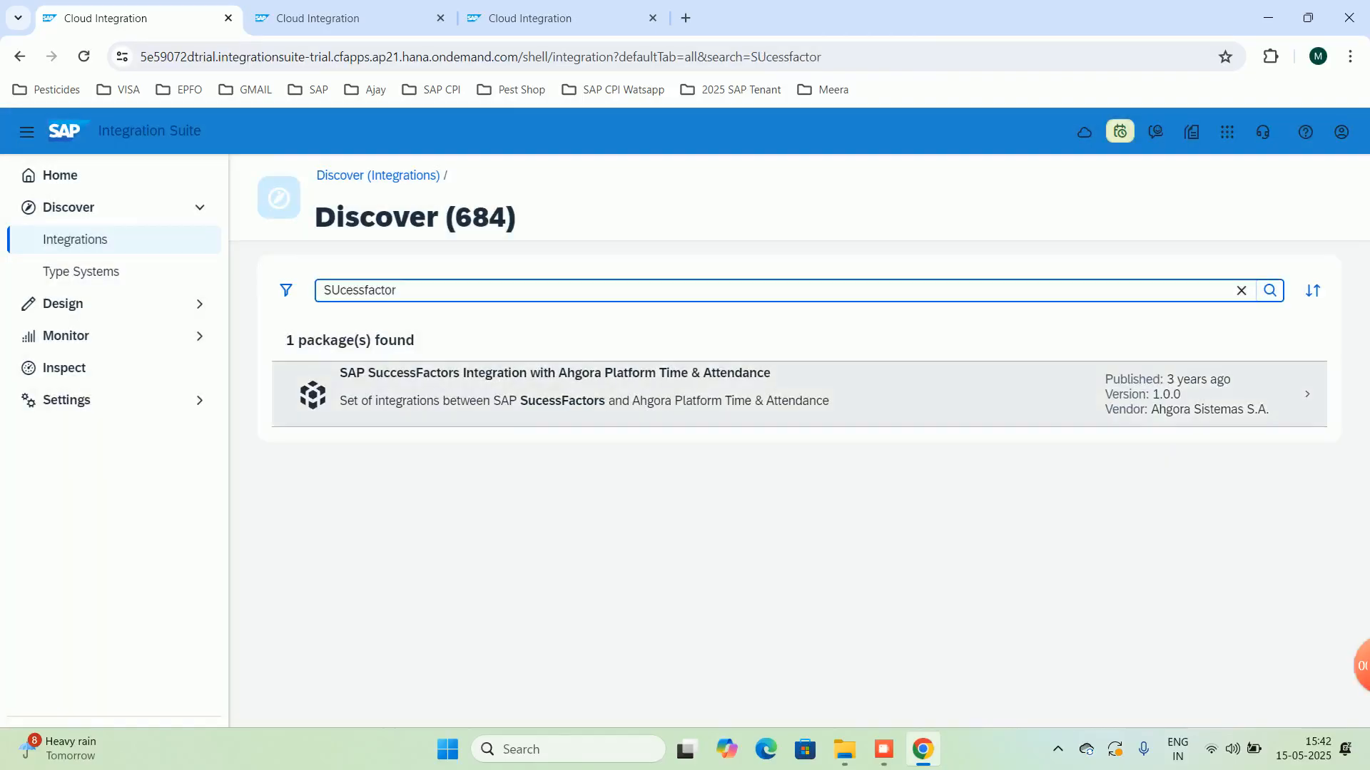
{"action": "left_click", "coordinate": [555, 373]}
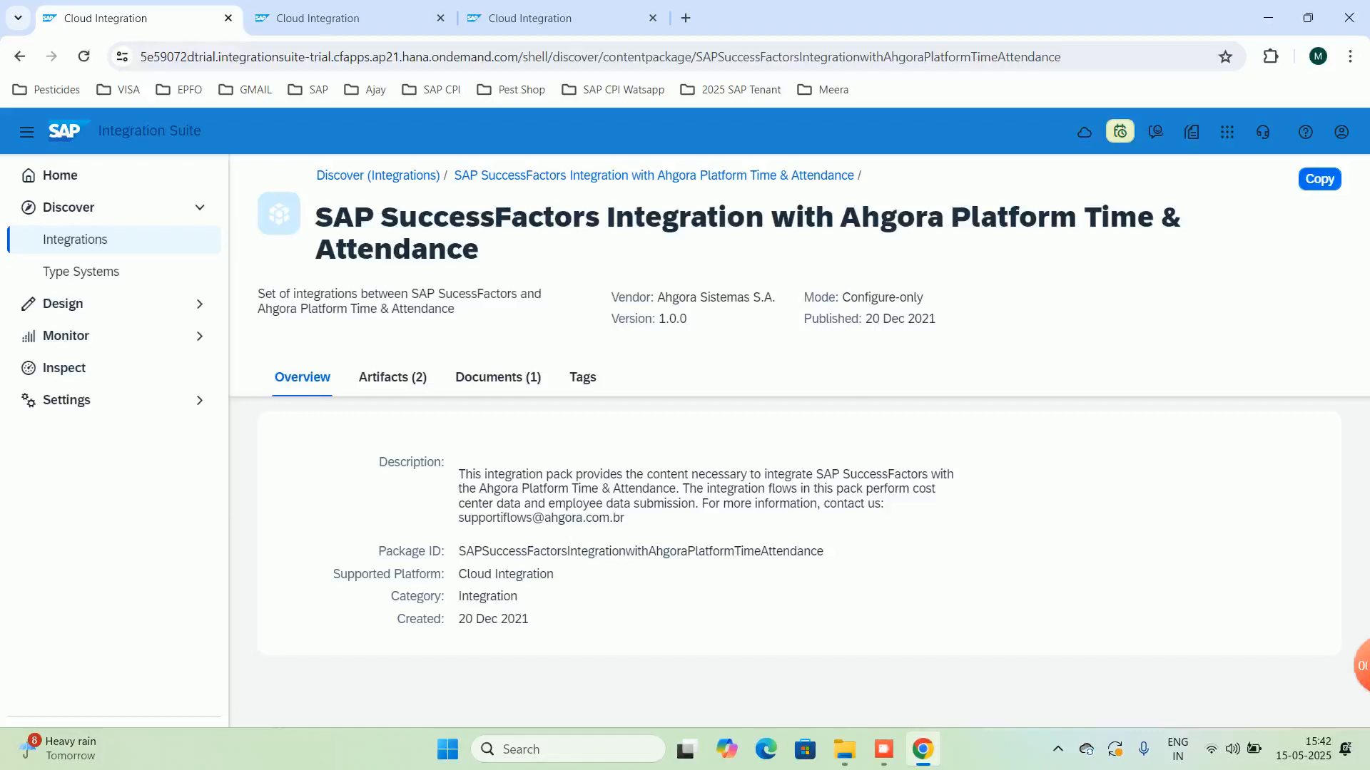
{"action": "left_click", "coordinate": [378, 175]}
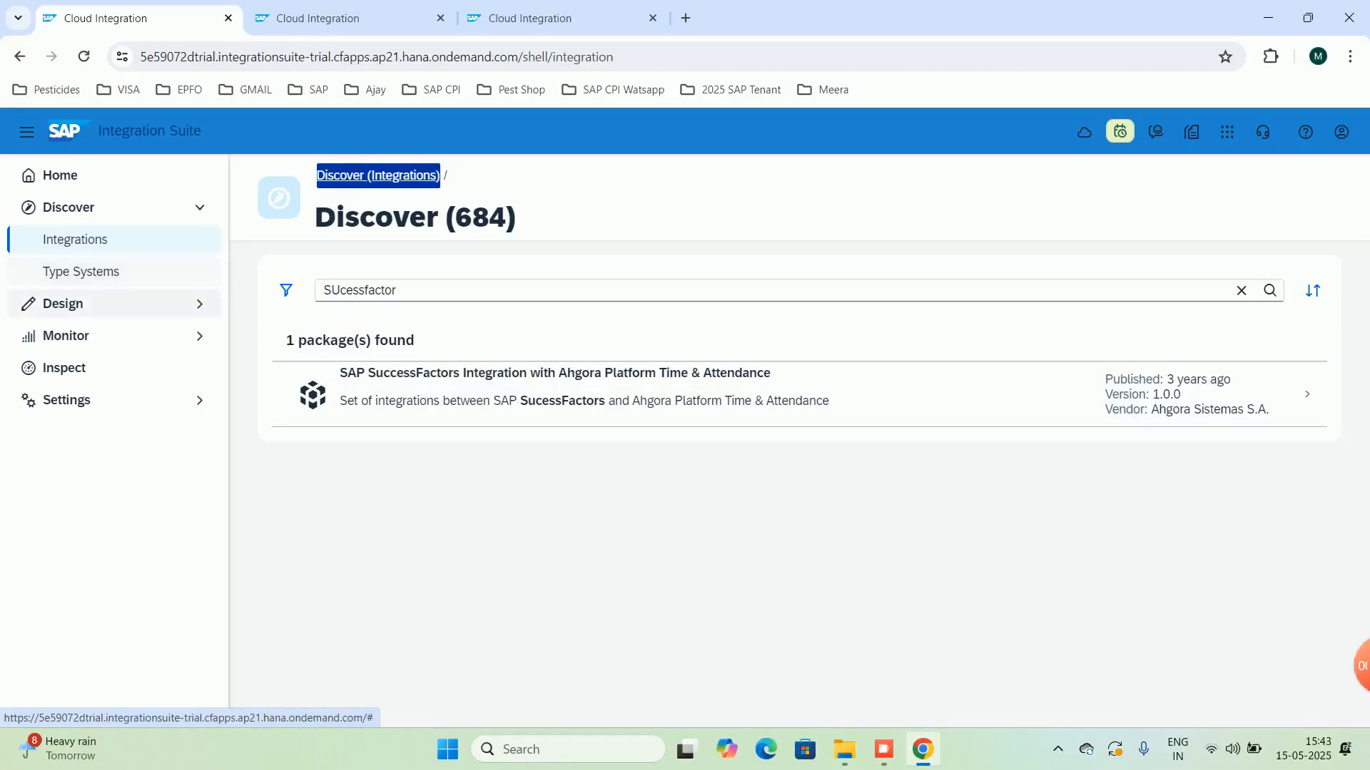
Start a new package in the Integrations and APIs design area and name it IFlow_First.
{"action": "left_click", "coordinate": [63, 303]}
{"action": "left_click", "coordinate": [86, 341]}
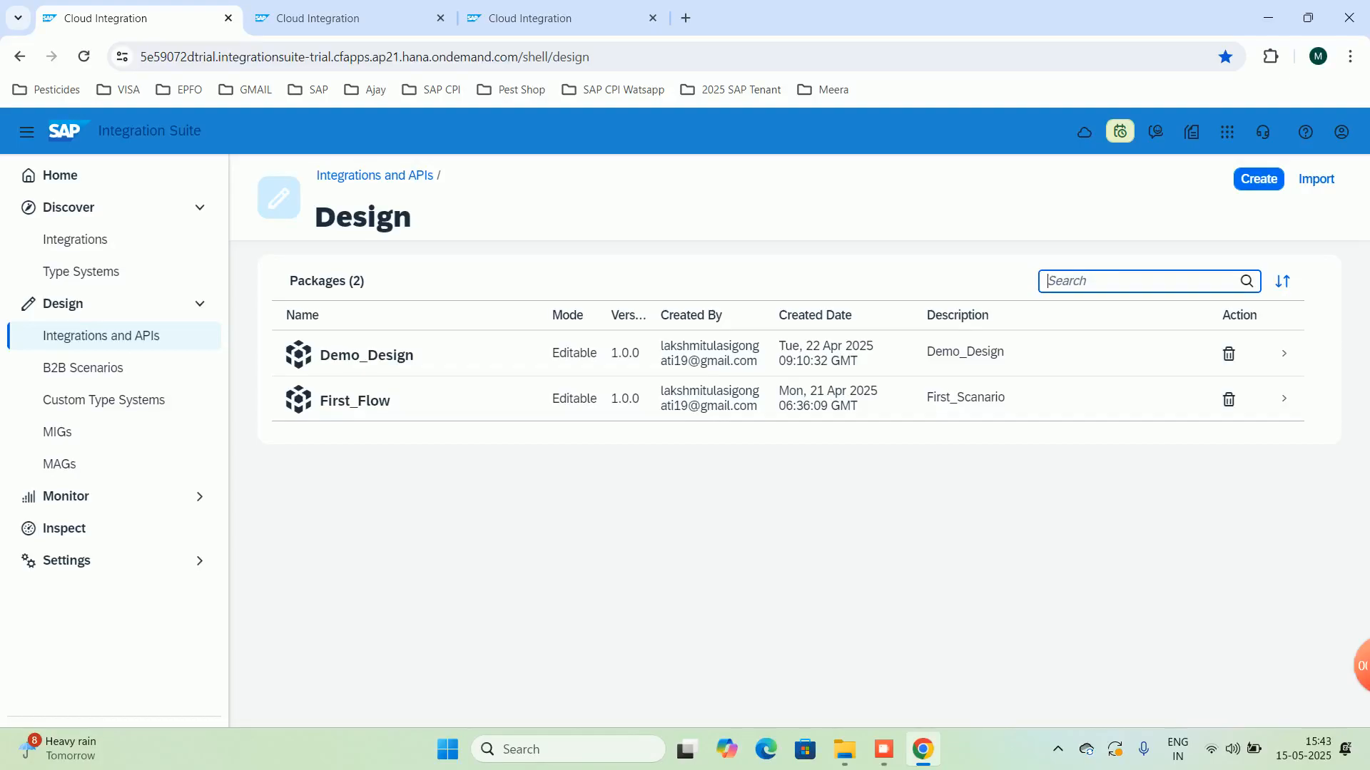
{"action": "left_click", "coordinate": [1259, 178]}
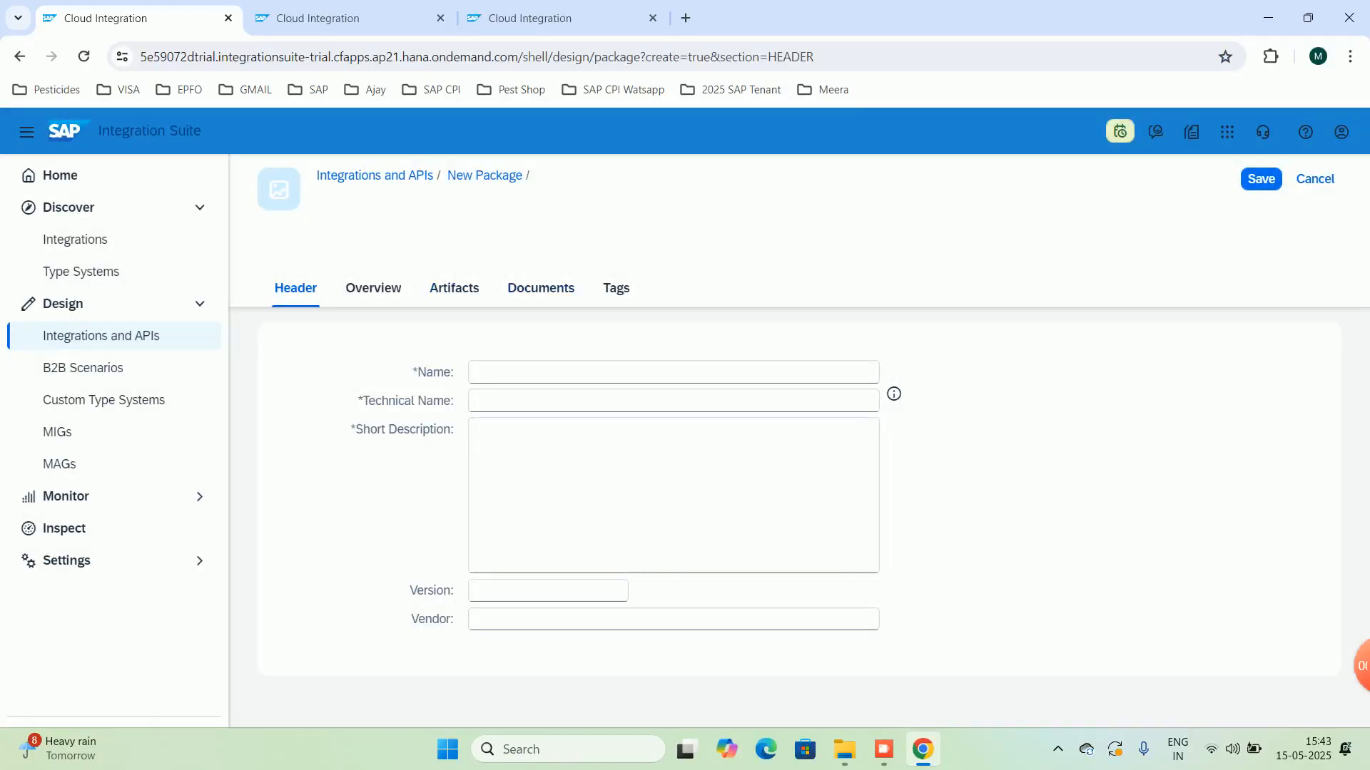
{"action": "left_click", "coordinate": [600, 372]}
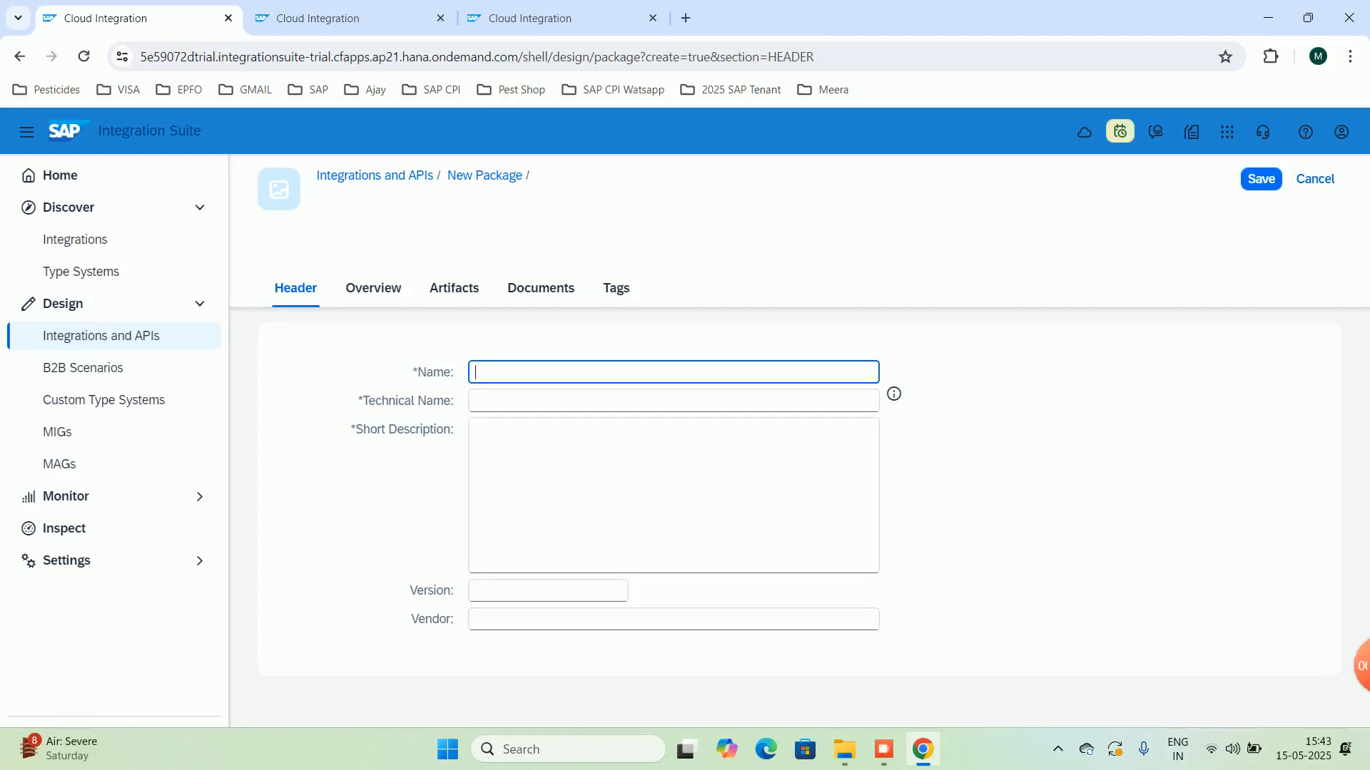
{"action": "type", "text": "IFlow_First"}
Copy the package name IFlow_First into the short description and save the package.
{"action": "key", "text": "shift+Left"}
{"action": "key", "text": "shift+Left"}
{"action": "key", "text": "shift+Left"}
{"action": "key", "text": "shift+Left"}
{"action": "key", "text": "shift+Left"}
{"action": "key", "text": "shift+Left"}
{"action": "key", "text": "shift+Left"}
{"action": "key", "text": "shift+Left"}
{"action": "key", "text": "shift+Left"}
{"action": "key", "text": "shift+Left"}
{"action": "key", "text": "shift+Left"}
{"action": "key", "text": "ctrl+c"}
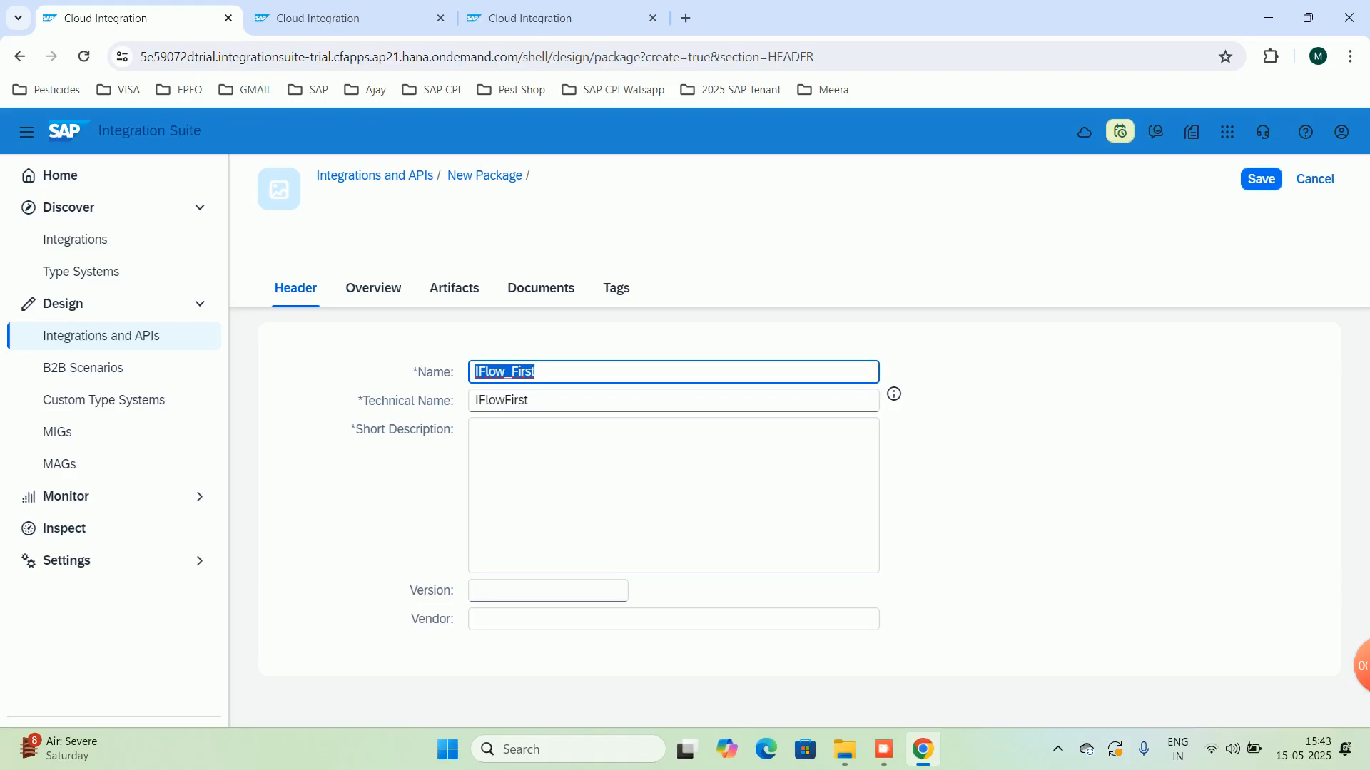
{"action": "left_click", "coordinate": [543, 457]}
{"action": "key", "text": "ctrl+v"}
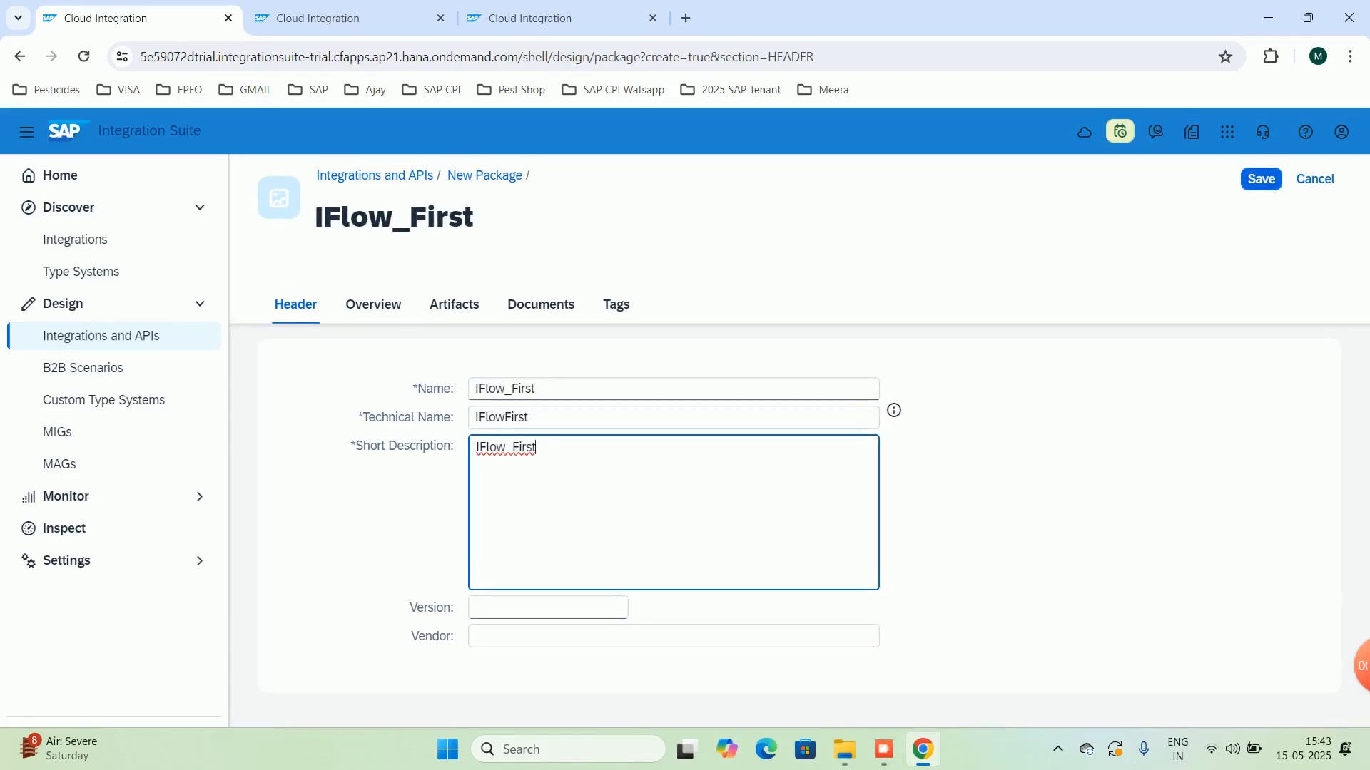
{"action": "left_click", "coordinate": [1261, 179]}
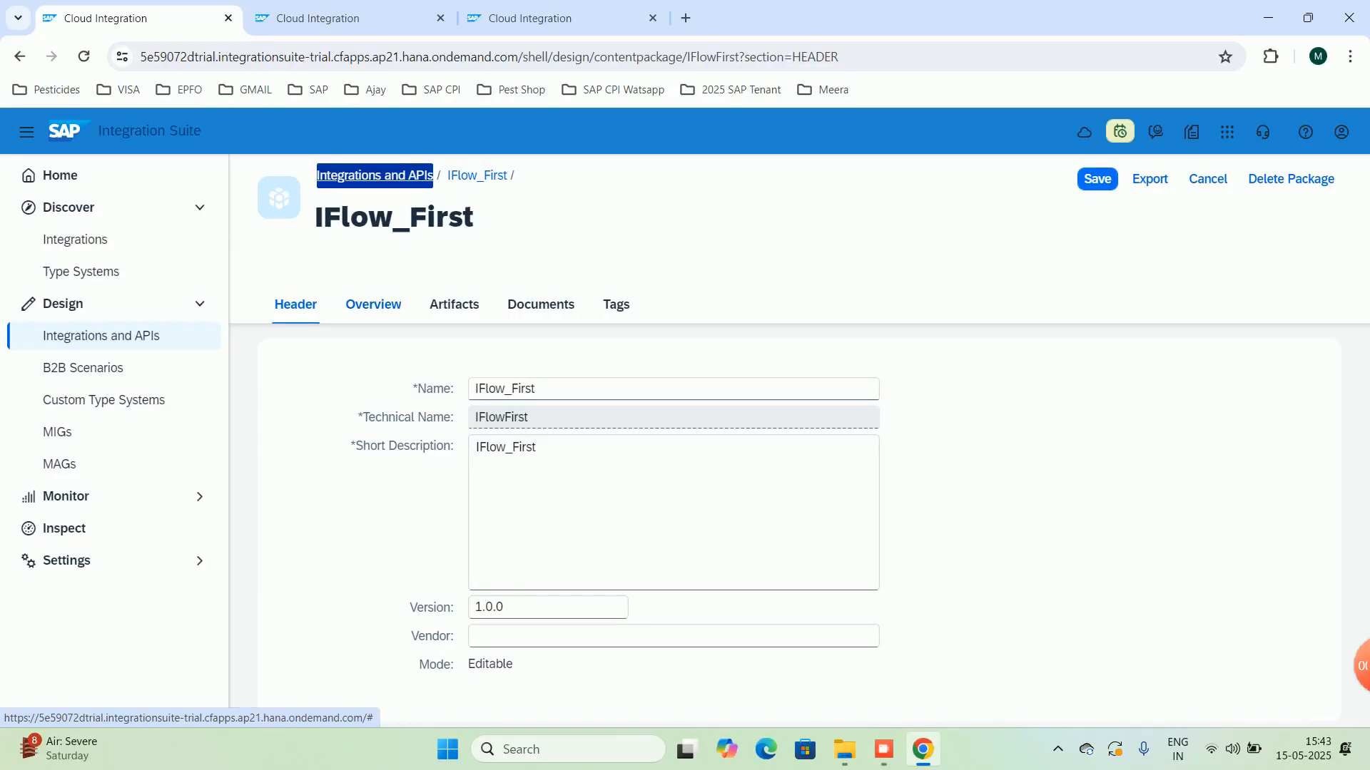
Add an integration flow artifact named First_Iflow with the description "Firast" to the IFlow_First package.
{"action": "left_click", "coordinate": [454, 305]}
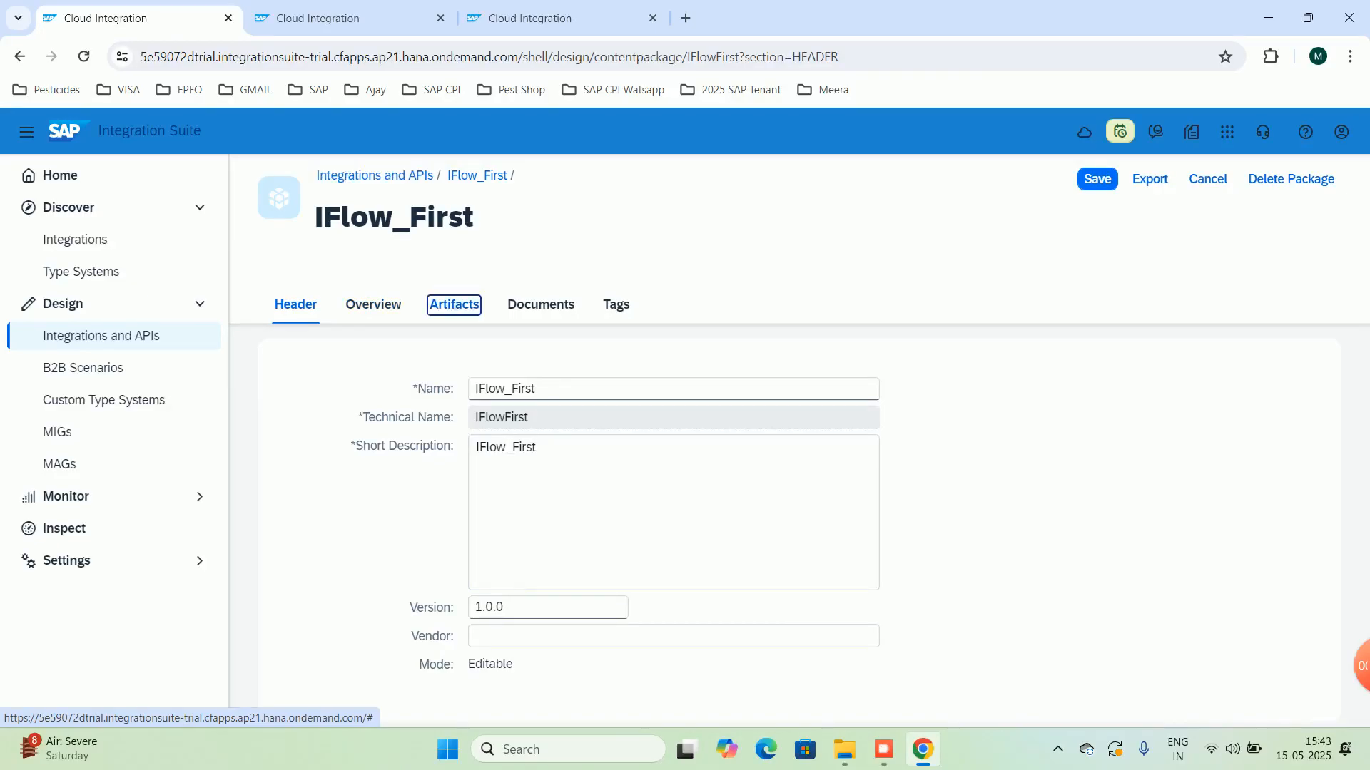
{"action": "left_click", "coordinate": [820, 365]}
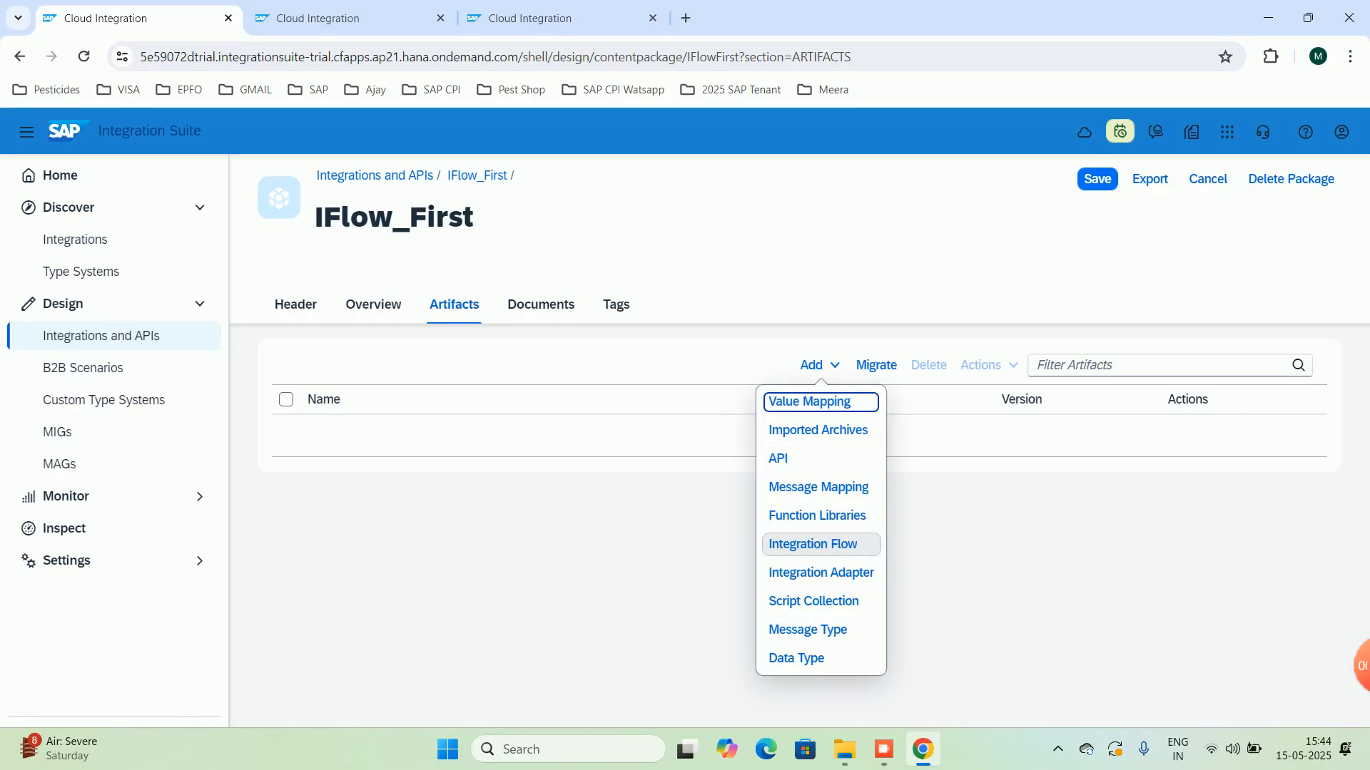
{"action": "left_click", "coordinate": [820, 545]}
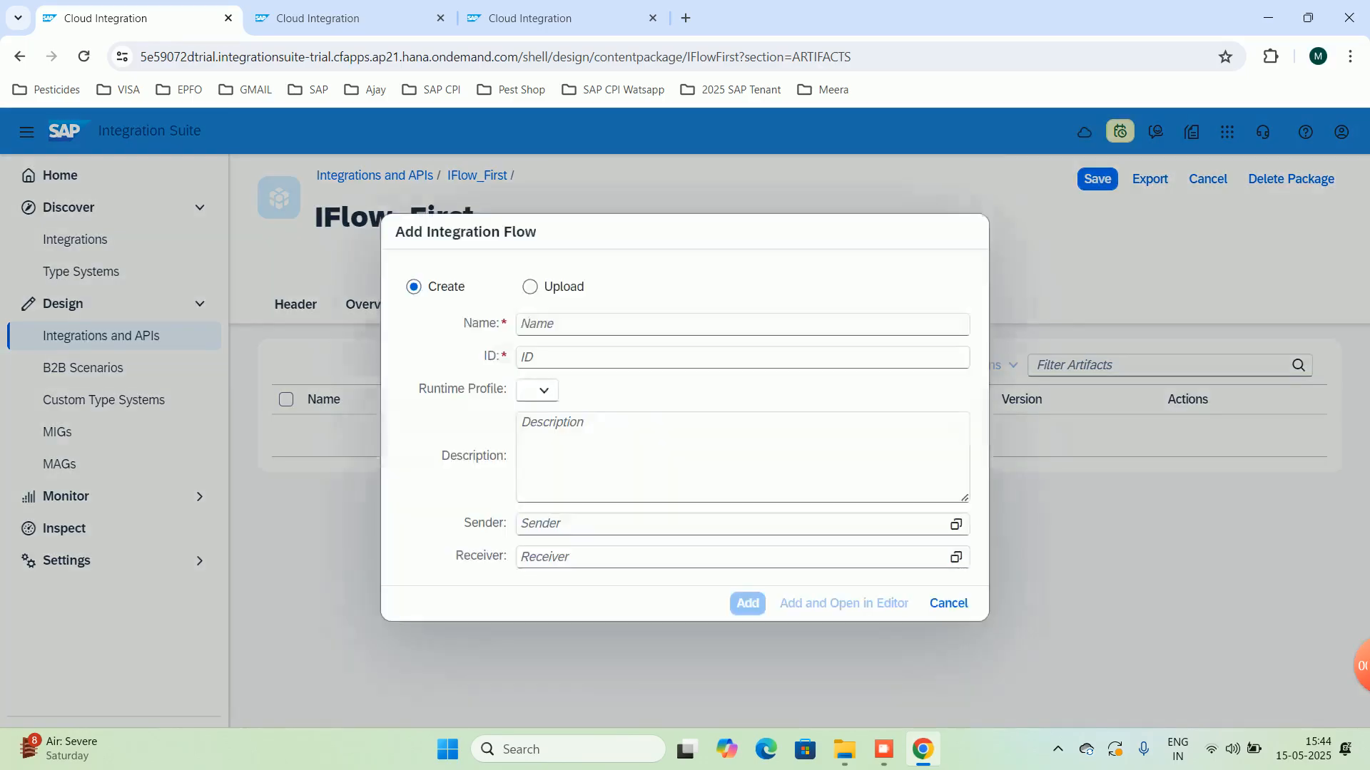
{"action": "type", "text": "I"}
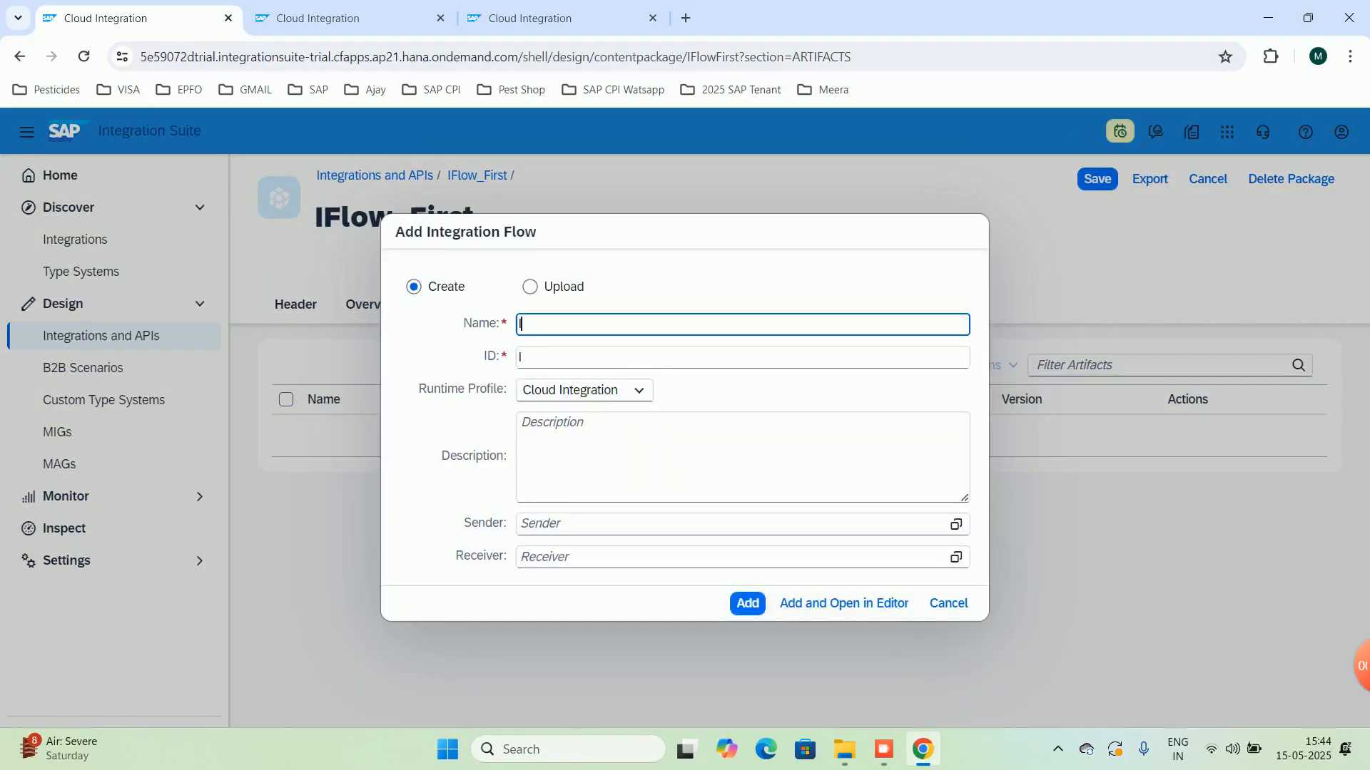
{"action": "key", "text": "BackSpace"}
{"action": "type", "text": "First_"}
{"action": "key", "text": "BackSpace"}
{"action": "key", "text": "BackSpace"}
{"action": "type", "text": "t_Iflow"}
{"action": "left_click", "coordinate": [742, 457]}
{"action": "type", "text": "Firast"}
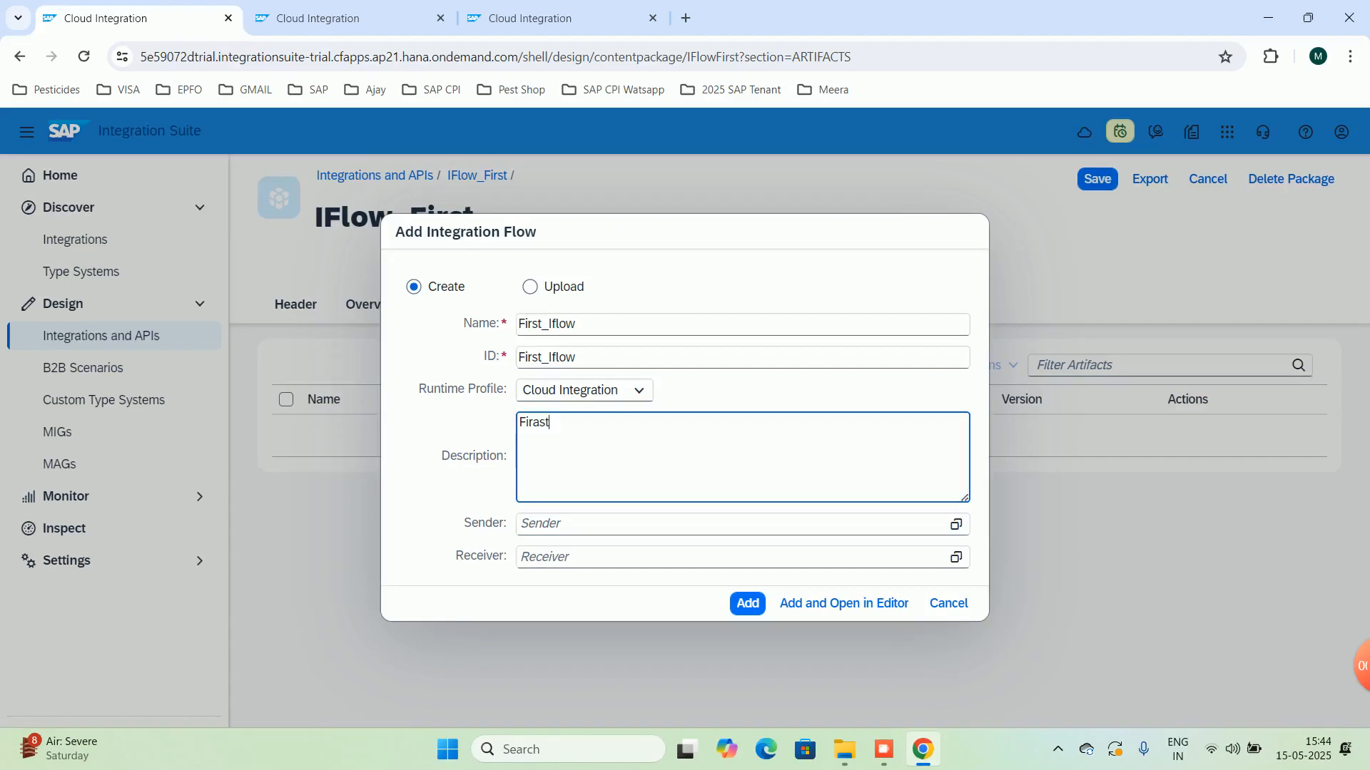
{"action": "left_click", "coordinate": [747, 604]}
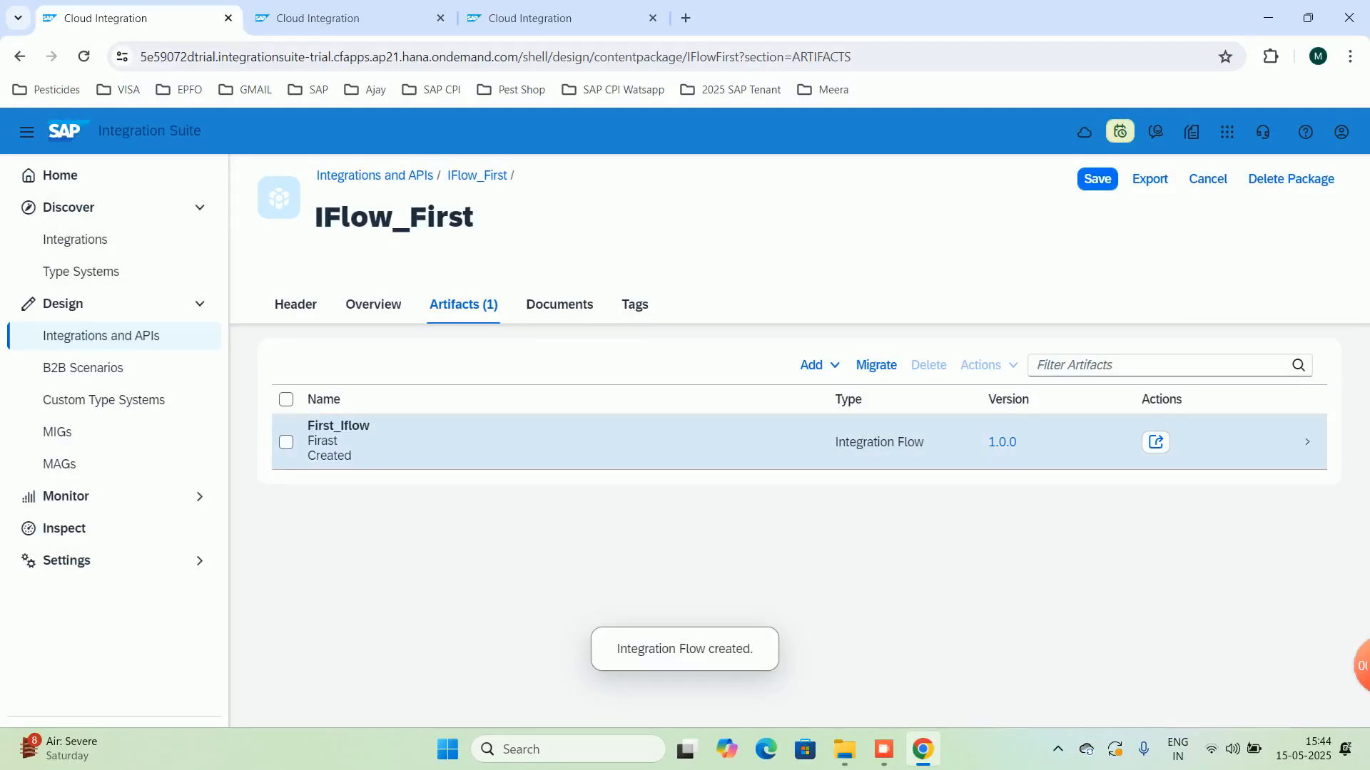
Open the First_Iflow integration flow and switch it to edit mode.
{"action": "left_click", "coordinate": [340, 427]}
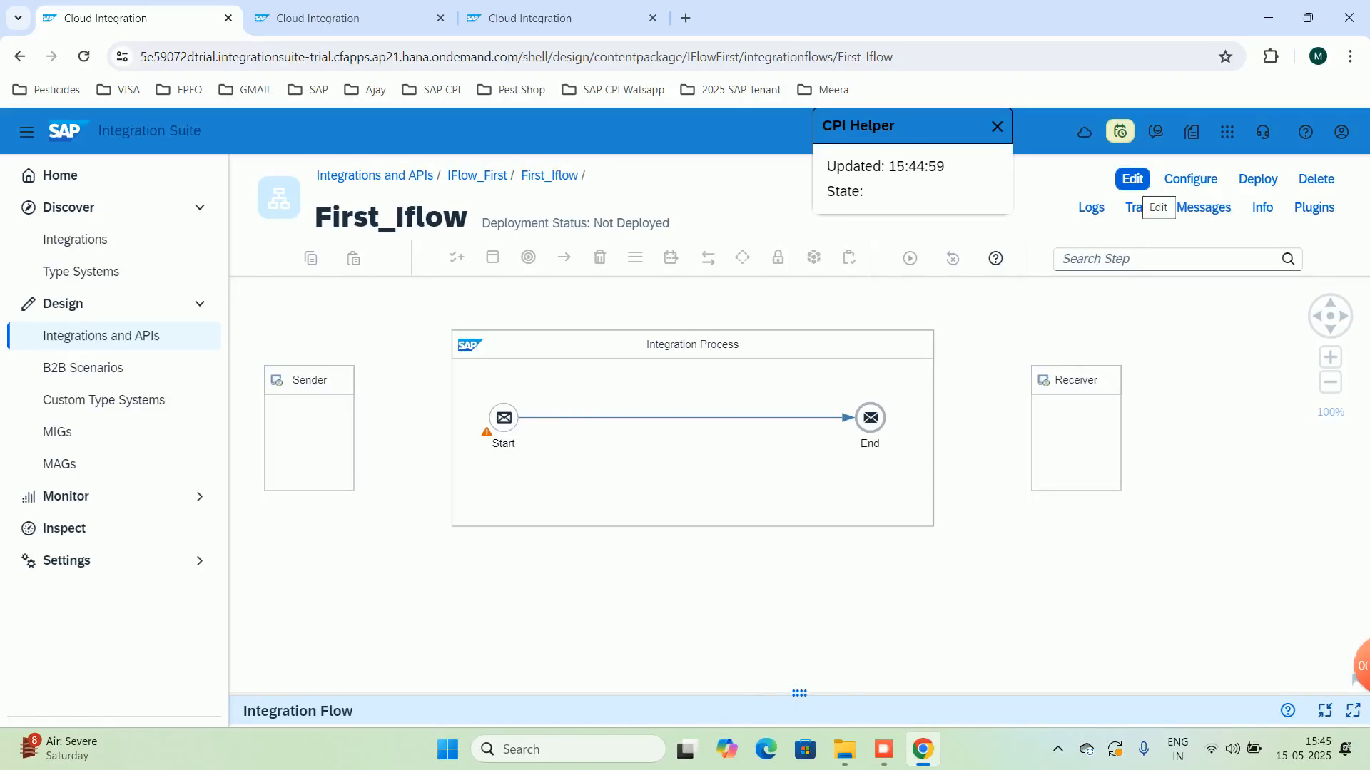
{"action": "left_click", "coordinate": [1132, 179]}
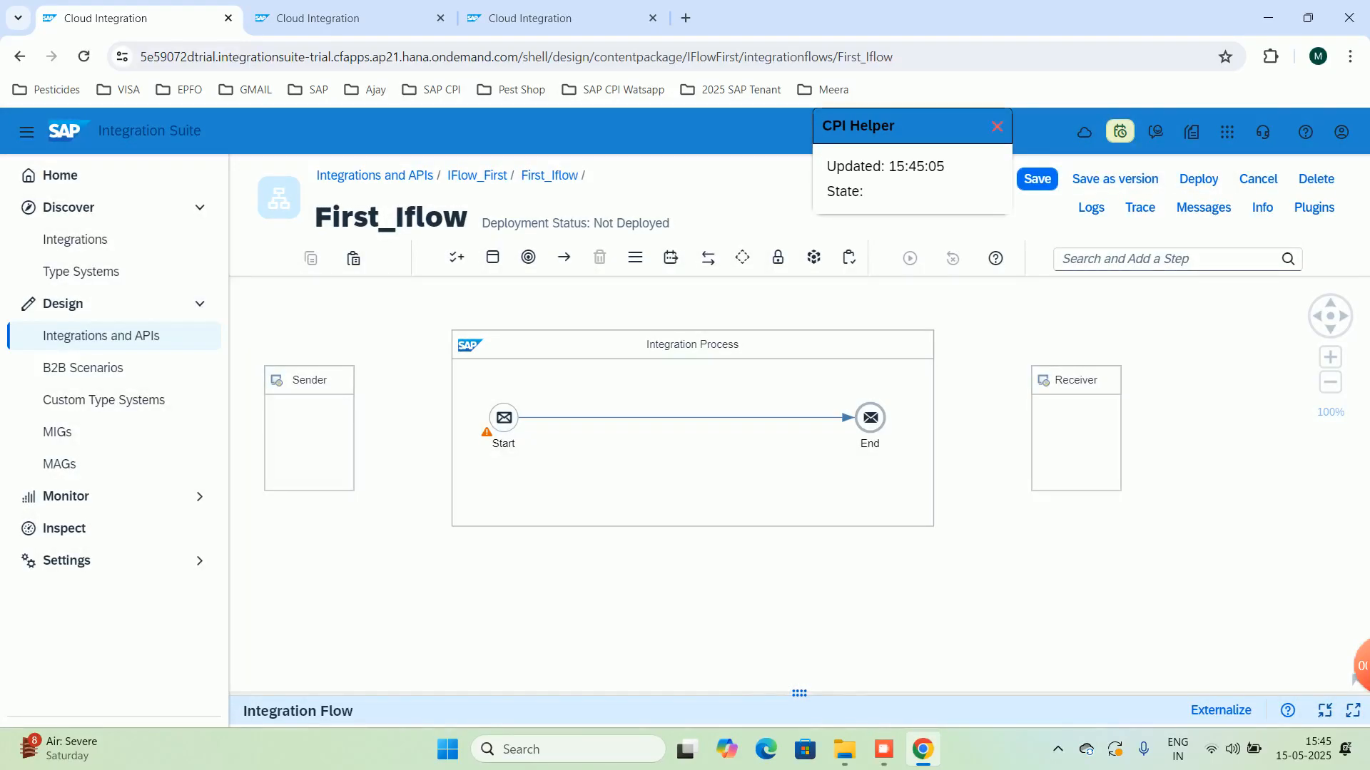
Close the CPI Helper pop-up and connect the Sender to the Start event with an HTTPS adapter.
{"action": "left_click", "coordinate": [997, 126]}
{"action": "scroll", "coordinate": [692, 485], "scroll_direction": "down", "scroll_amount": 1}
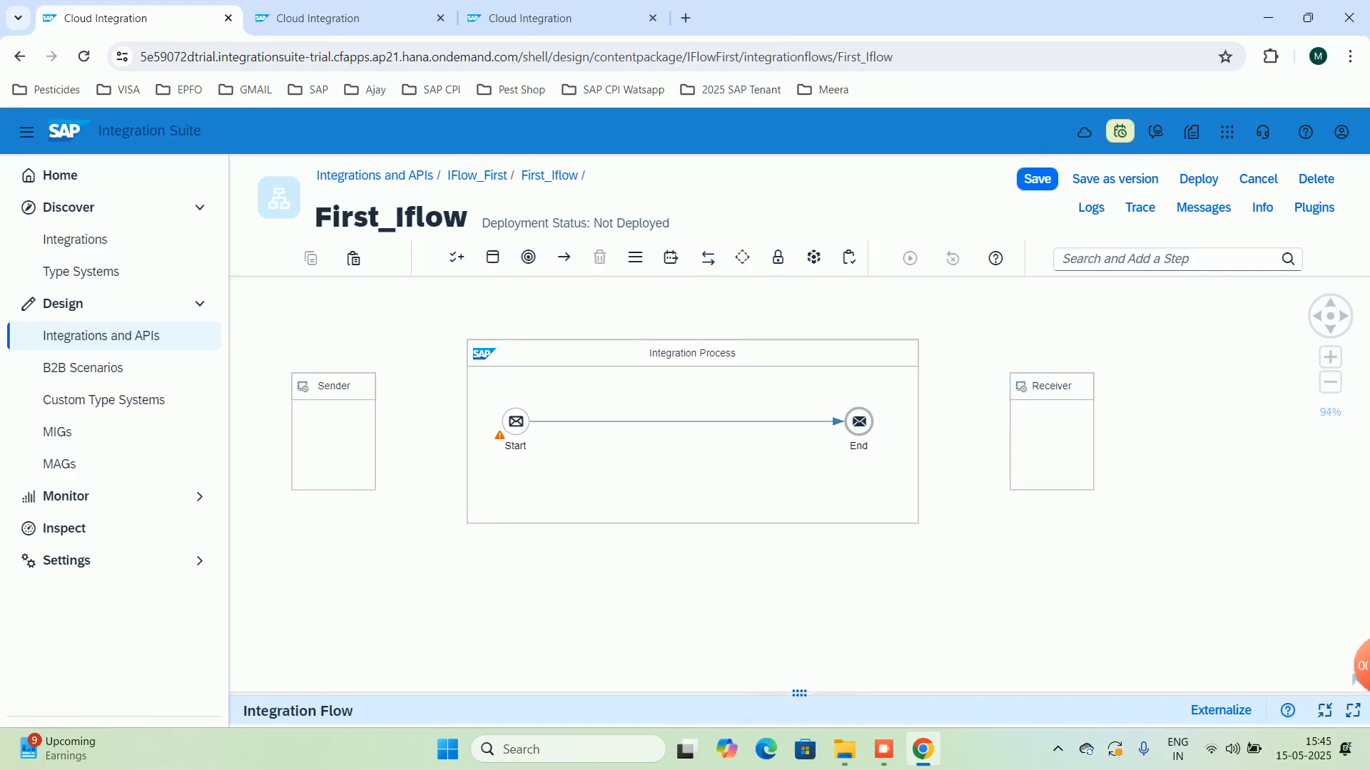
{"action": "left_click", "coordinate": [333, 439]}
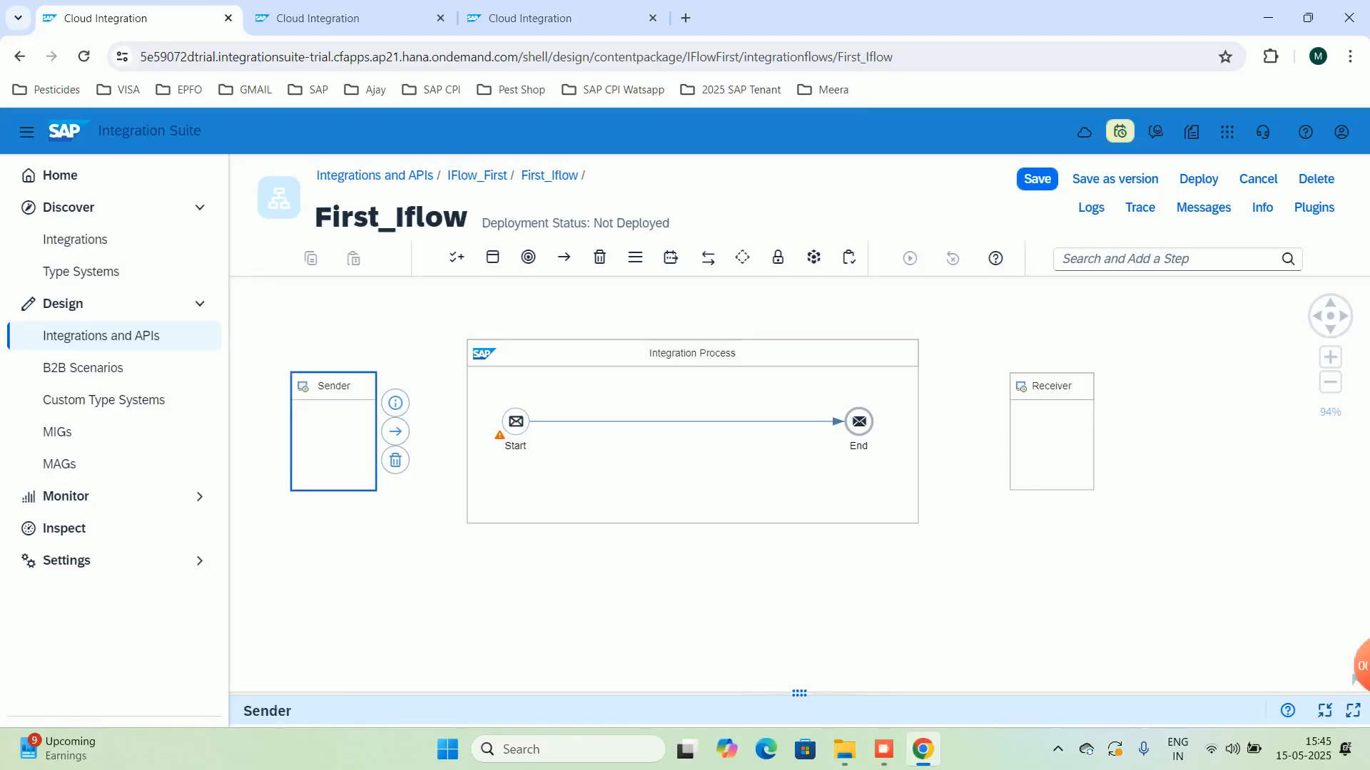
{"action": "mouse_move", "coordinate": [396, 431]}
{"action": "left_mouse_down"}
{"action": "mouse_move", "coordinate": [464, 439]}
{"action": "mouse_move", "coordinate": [516, 425]}
{"action": "left_mouse_up"}
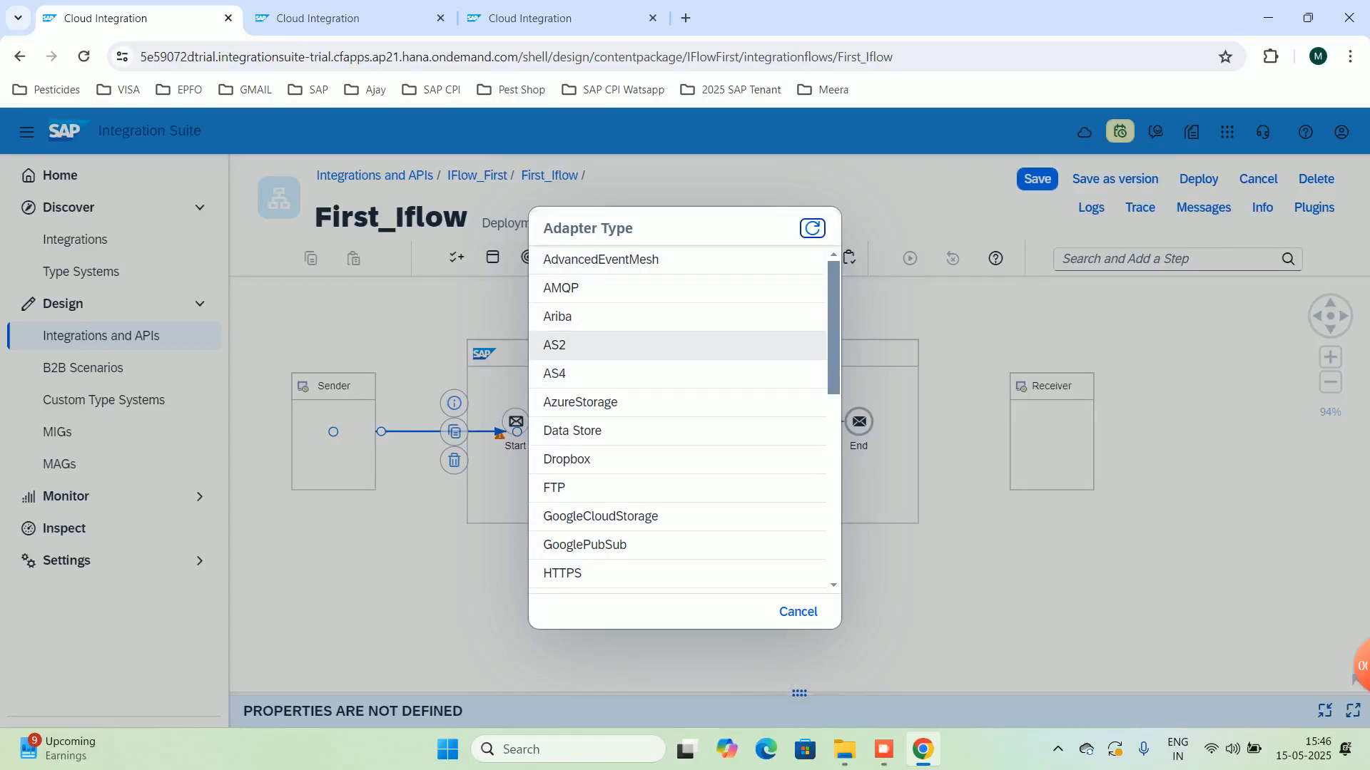
{"action": "scroll", "coordinate": [677, 421], "scroll_direction": "down", "scroll_amount": 3}
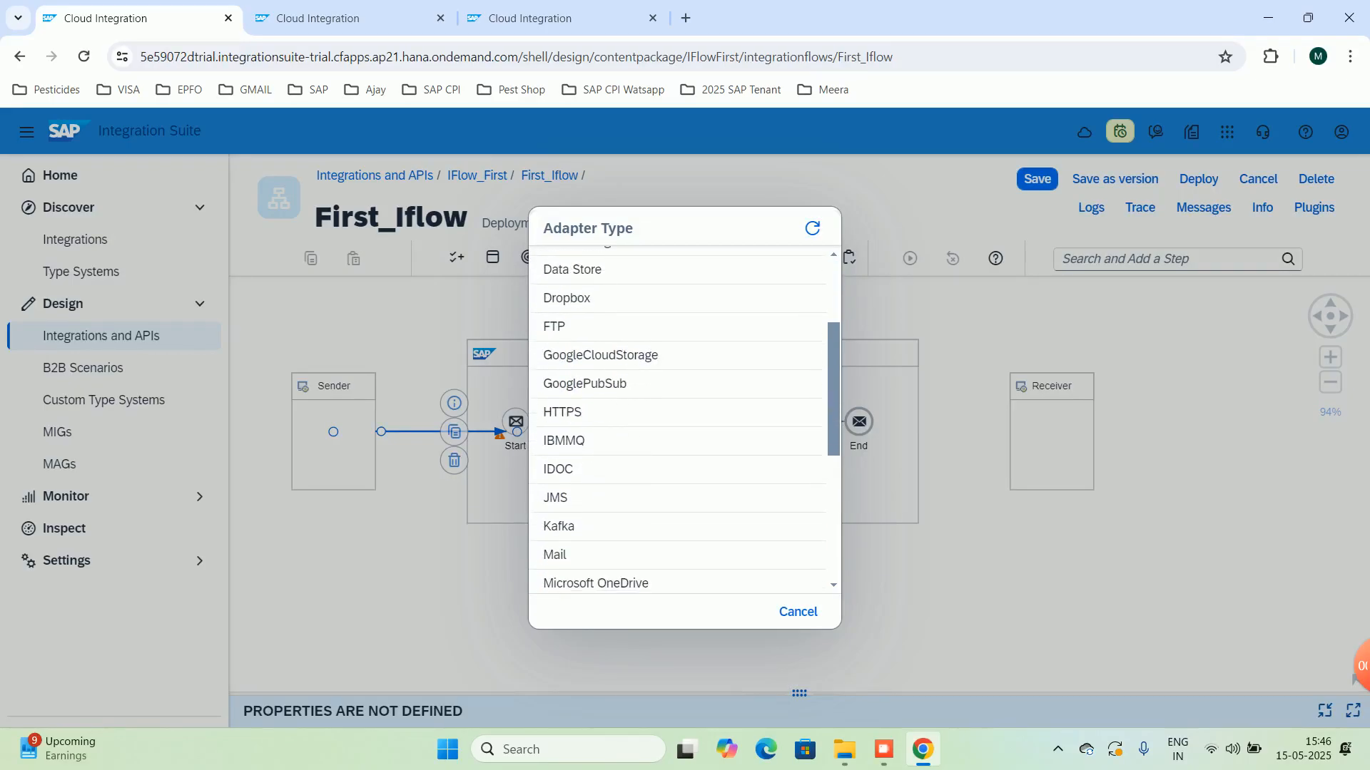
{"action": "scroll", "coordinate": [678, 421], "scroll_direction": "down", "scroll_amount": 1}
{"action": "scroll", "coordinate": [677, 421], "scroll_direction": "down", "scroll_amount": 3}
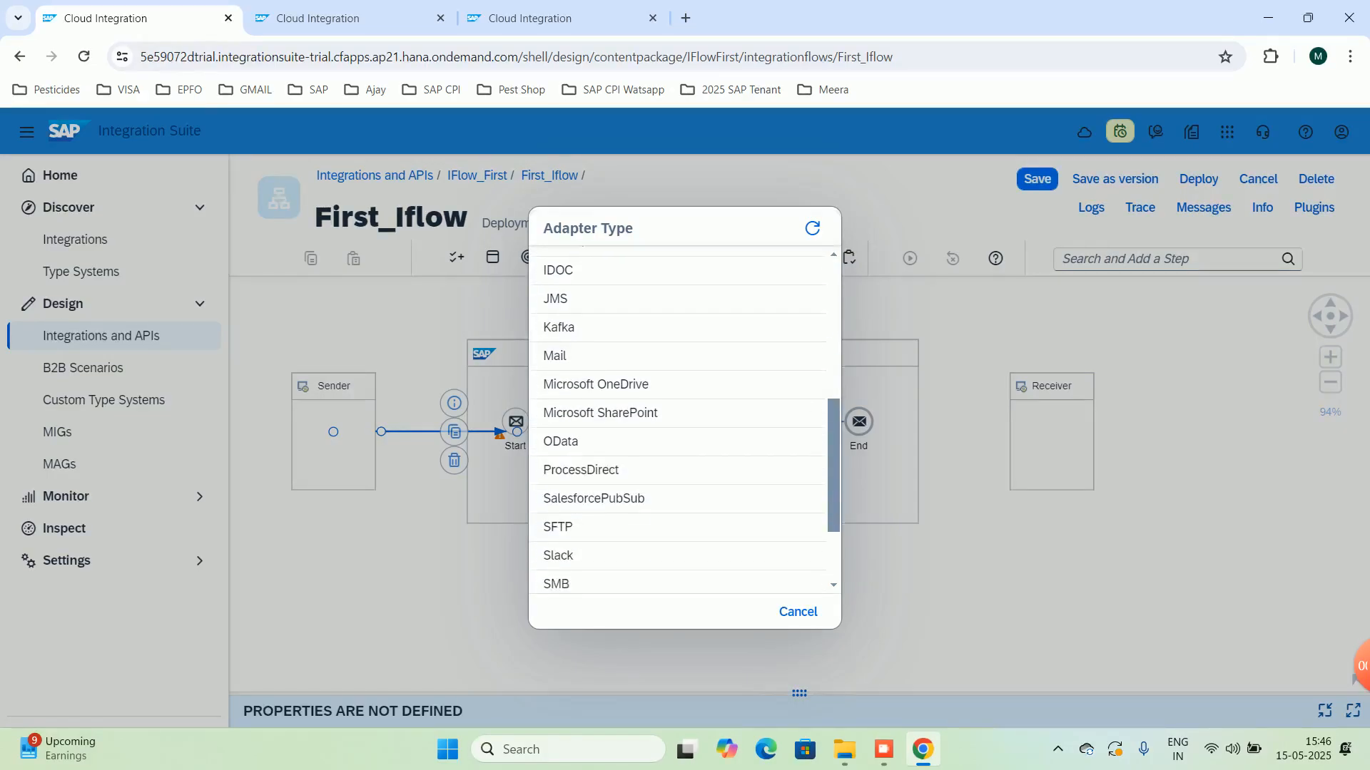
{"action": "scroll", "coordinate": [678, 421], "scroll_direction": "down", "scroll_amount": 1}
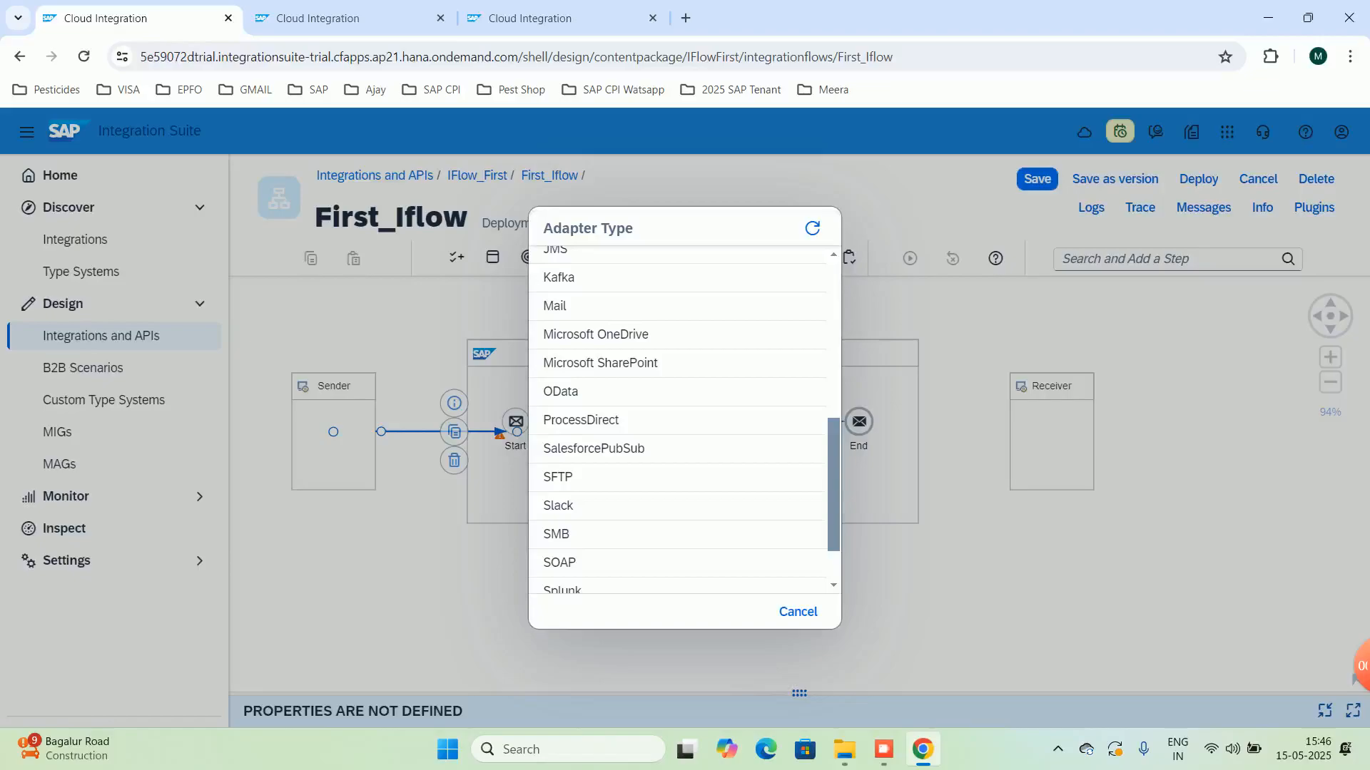
{"action": "scroll", "coordinate": [678, 421], "scroll_direction": "down", "scroll_amount": 1}
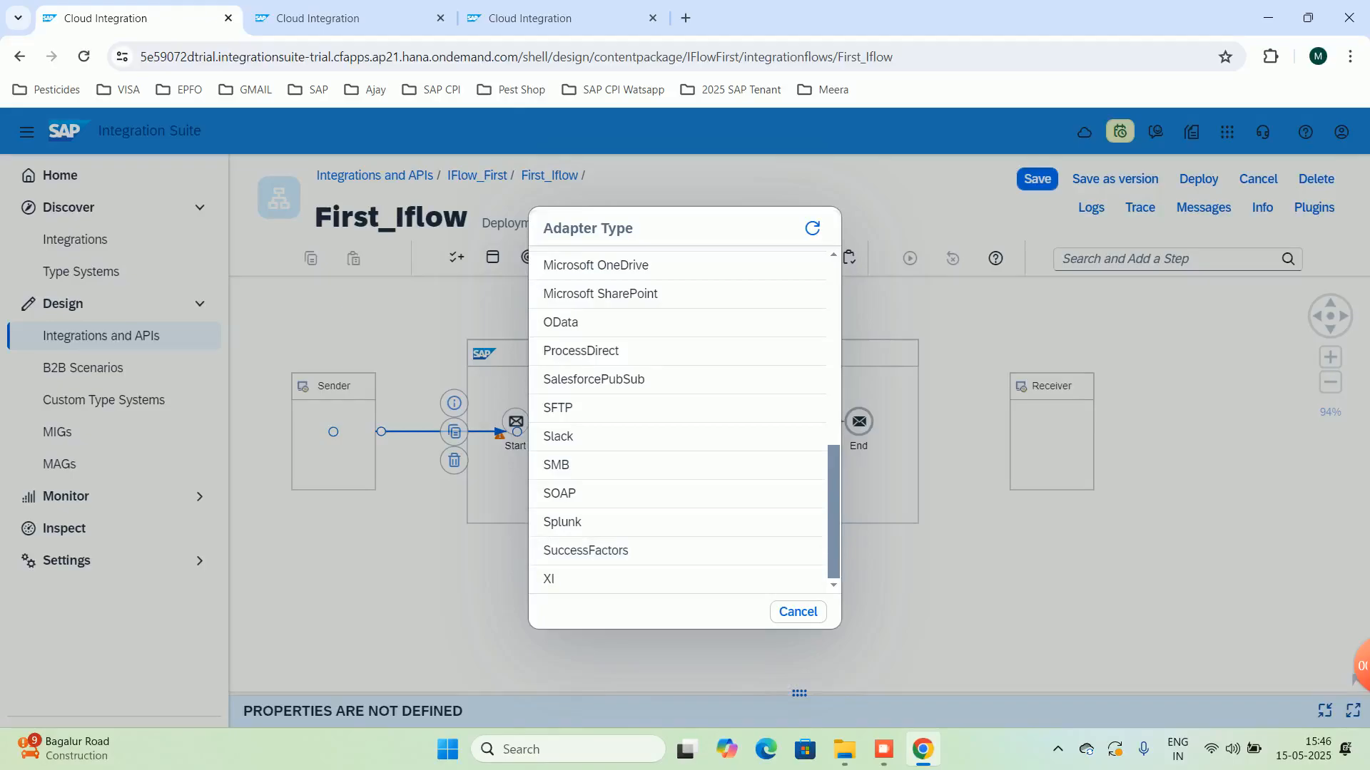
{"action": "scroll", "coordinate": [677, 421], "scroll_direction": "up", "scroll_amount": 5}
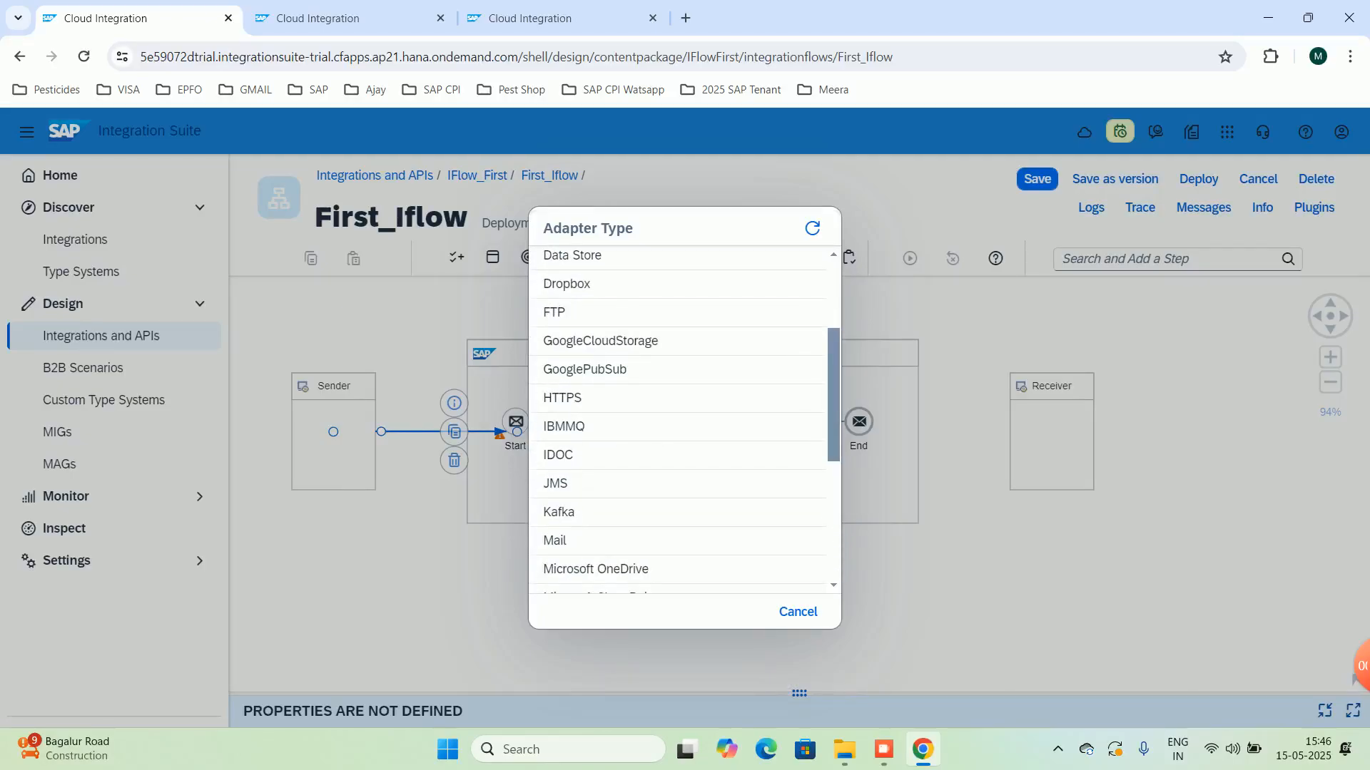
{"action": "scroll", "coordinate": [678, 421], "scroll_direction": "up", "scroll_amount": 1}
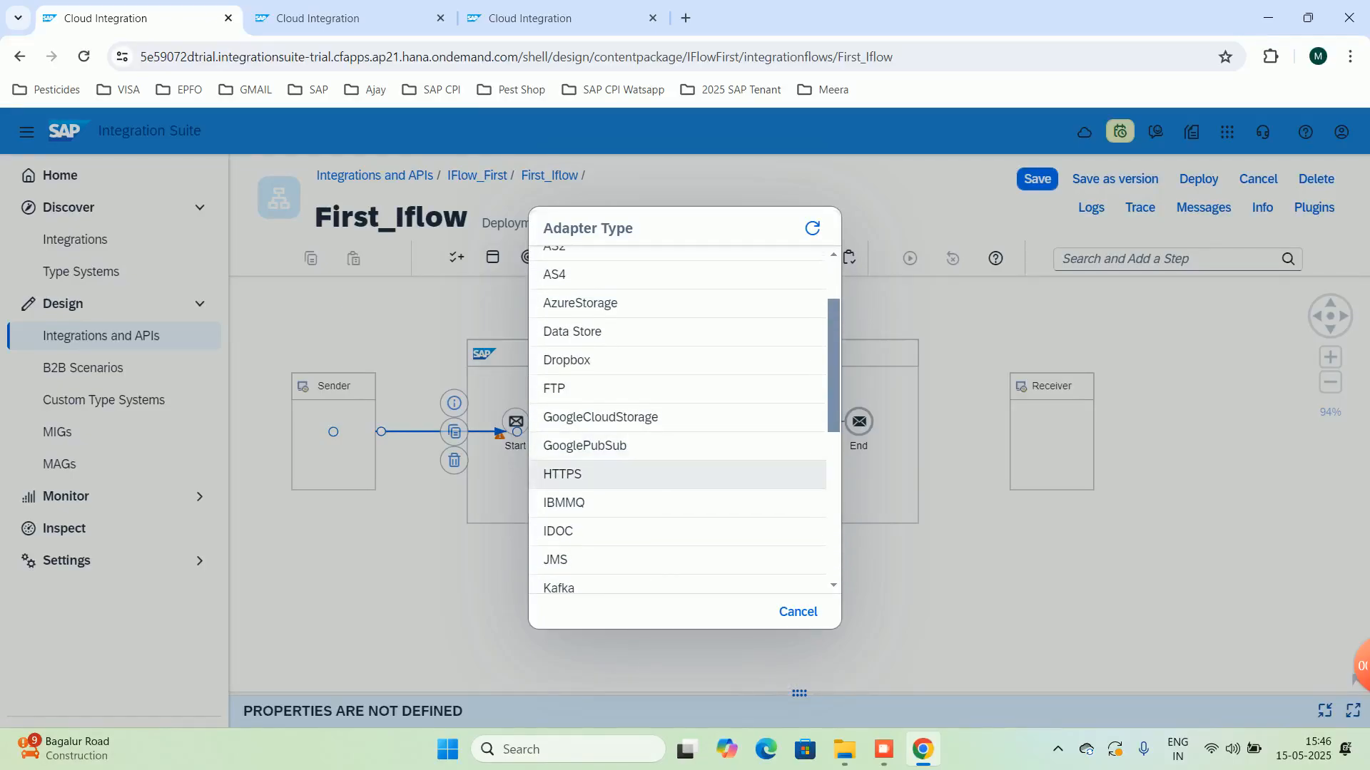
{"action": "left_click", "coordinate": [677, 475]}
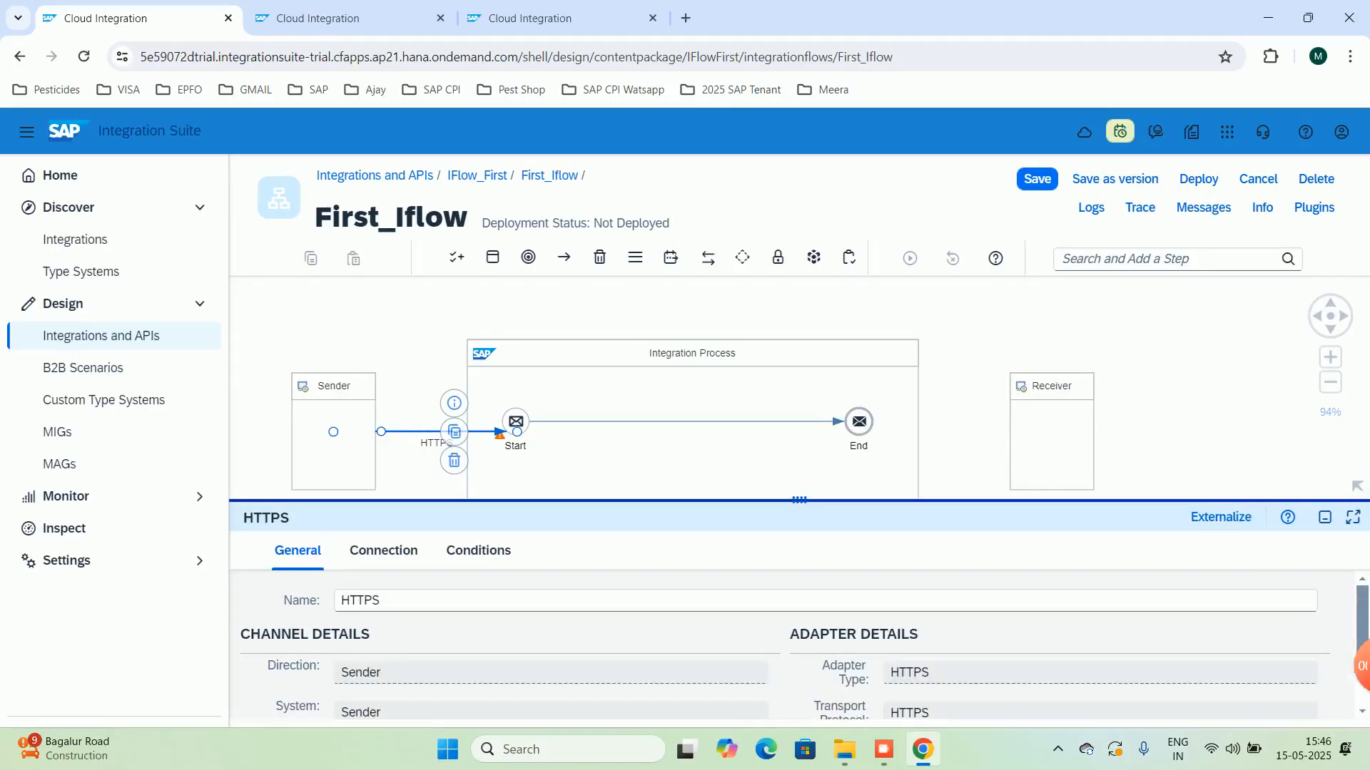
Set the connection address of the HTTPS sender channel to /FIrst.
{"action": "left_click", "coordinate": [383, 550]}
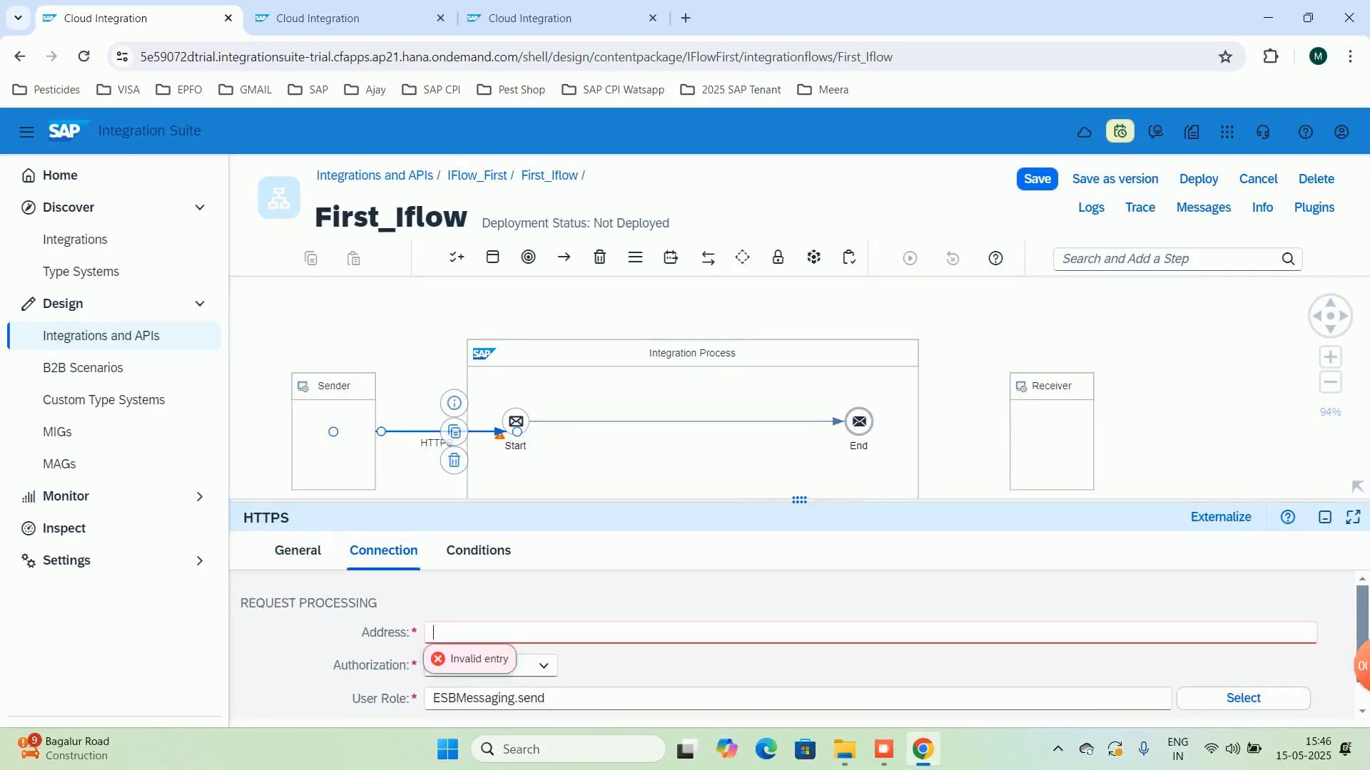
{"action": "type", "text": "/FIrst"}
{"action": "left_click", "coordinate": [799, 666]}
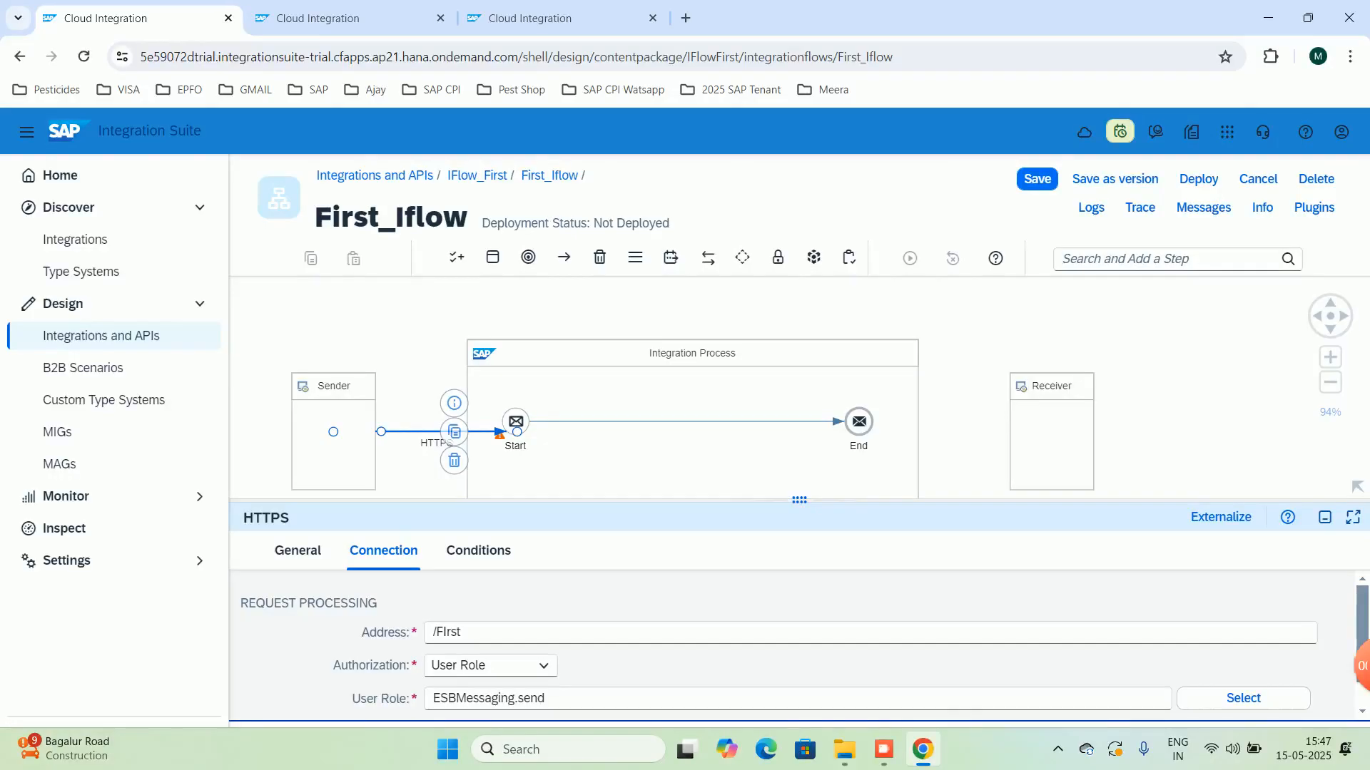
Enlarge the HTTPS channel's properties and review the available authorization options in its connection settings.
{"action": "left_click_drag", "start_coordinate": [799, 500], "coordinate": [799, 618]}
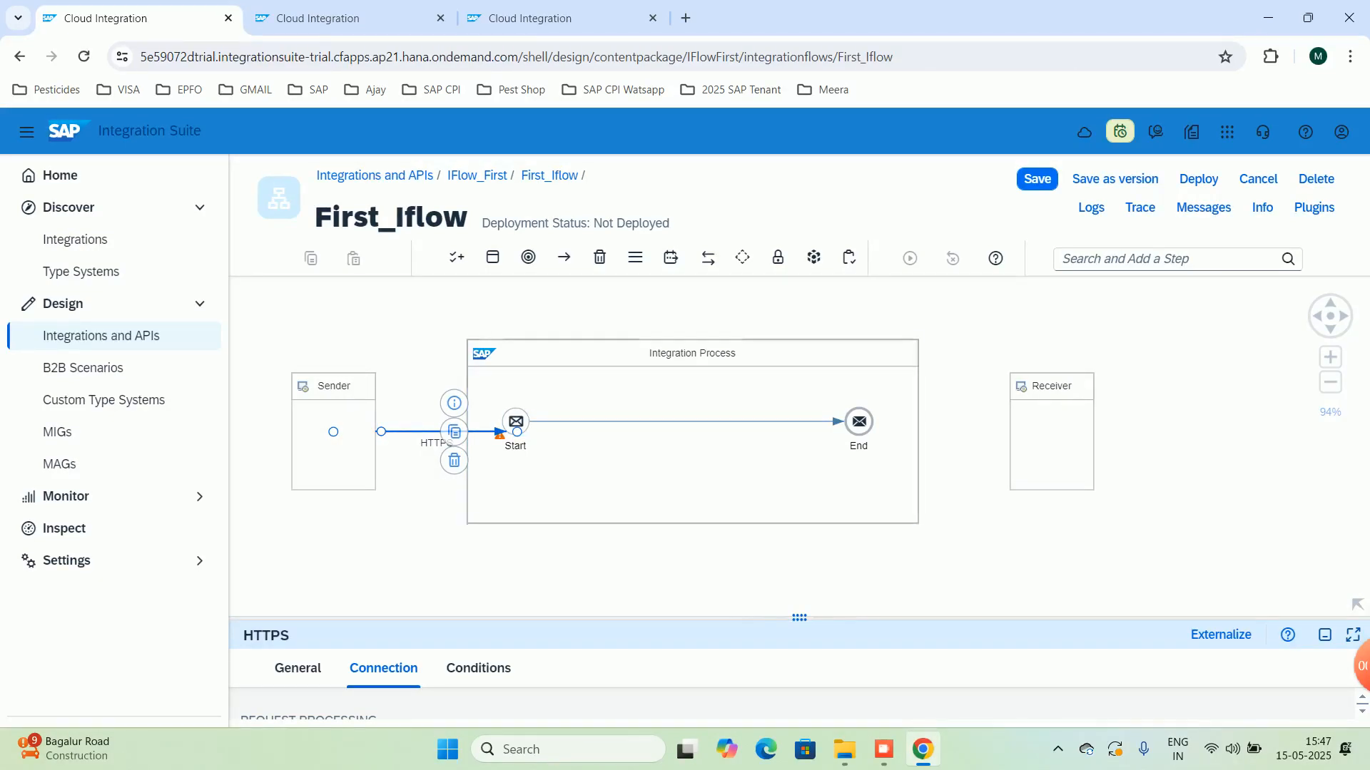
{"action": "left_click_drag", "start_coordinate": [799, 618], "coordinate": [799, 400]}
{"action": "left_click", "coordinate": [478, 451]}
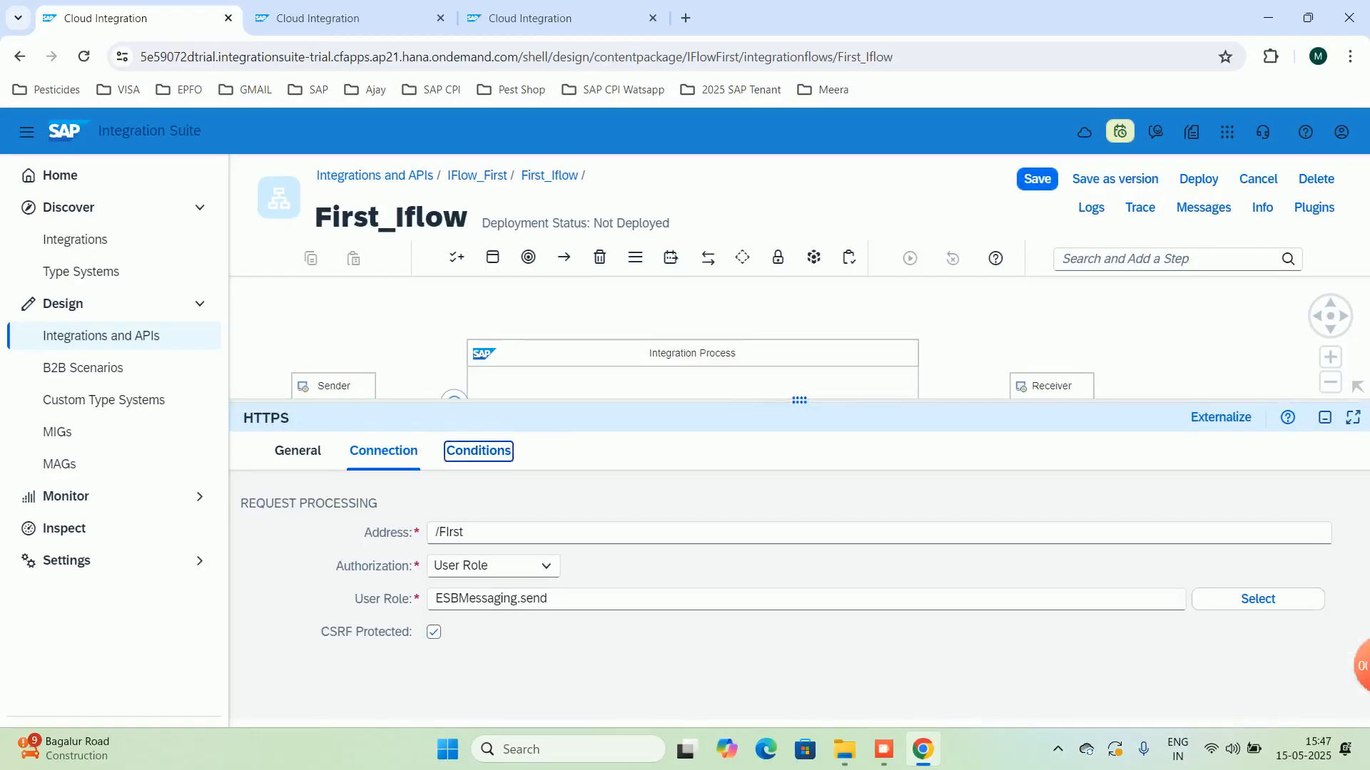
{"action": "left_click", "coordinate": [384, 451]}
{"action": "left_click", "coordinate": [546, 565]}
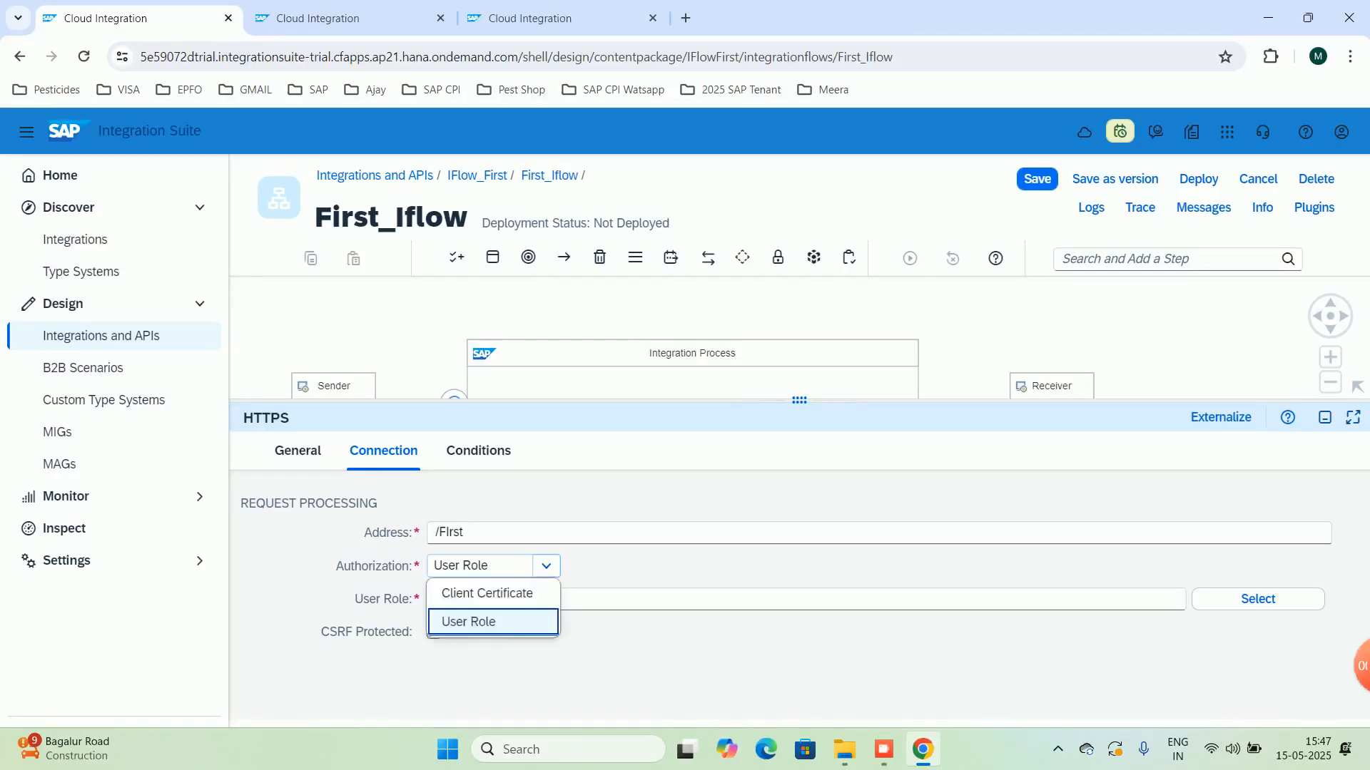
{"action": "left_click", "coordinate": [685, 664]}
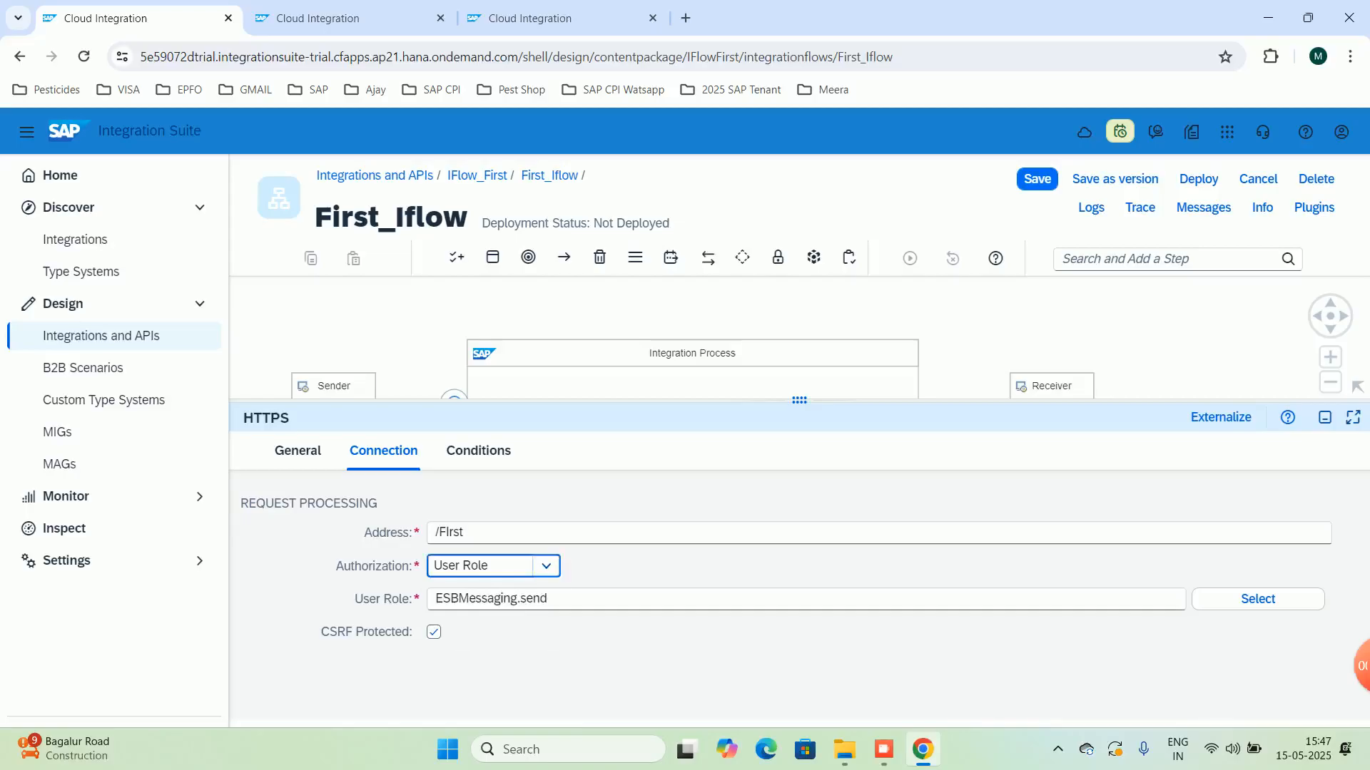
{"action": "left_click", "coordinate": [546, 566]}
{"action": "left_click", "coordinate": [685, 664]}
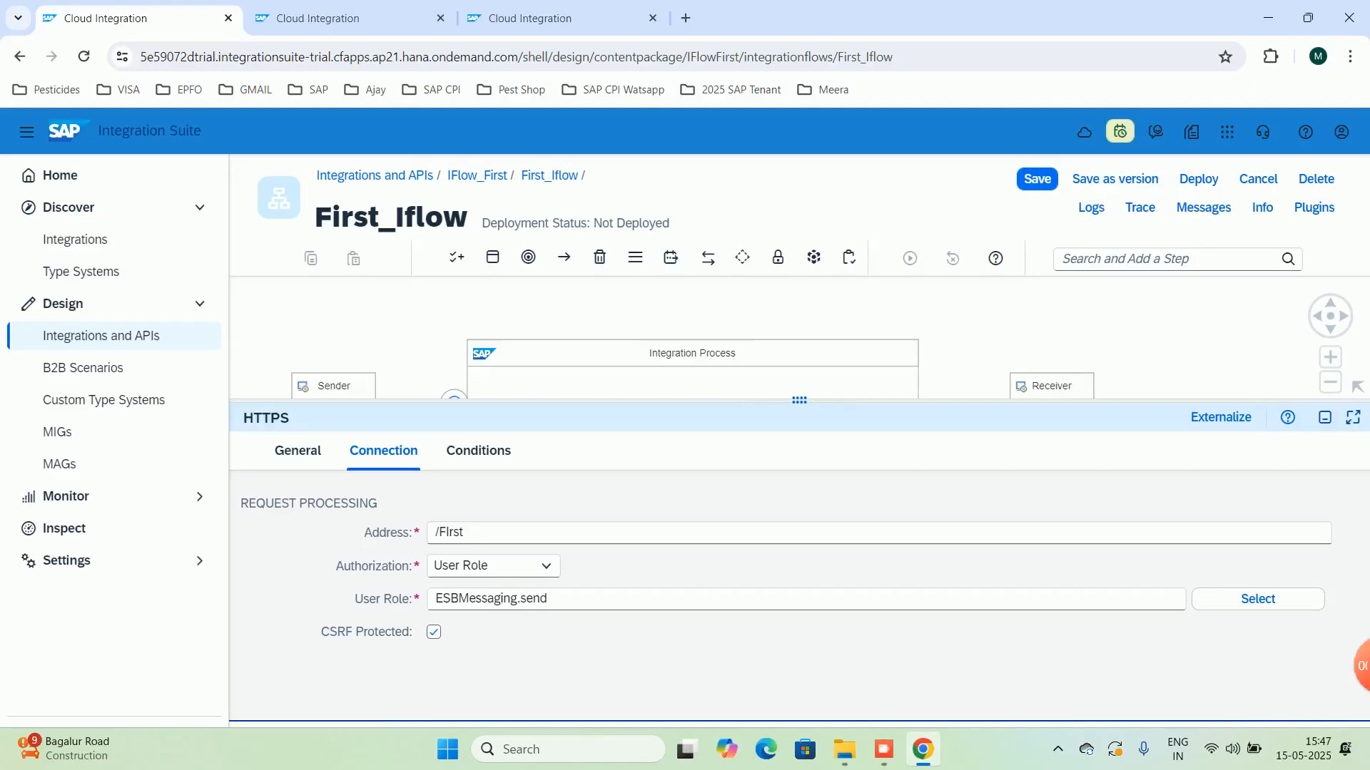
Turn off CSRF protection for the HTTPS sender channel and shrink its properties area to reveal the flow diagram.
{"action": "left_click", "coordinate": [434, 632]}
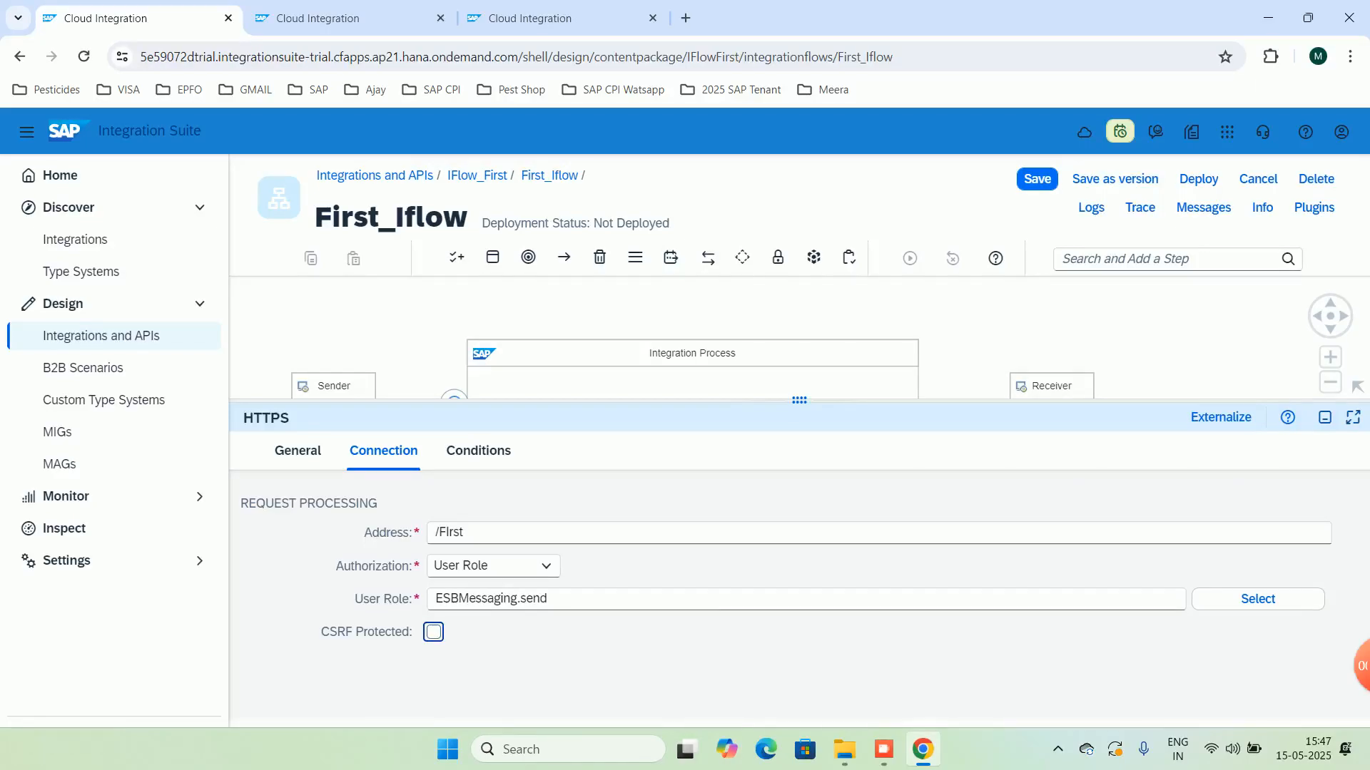
{"action": "left_click_drag", "start_coordinate": [799, 401], "coordinate": [799, 631]}
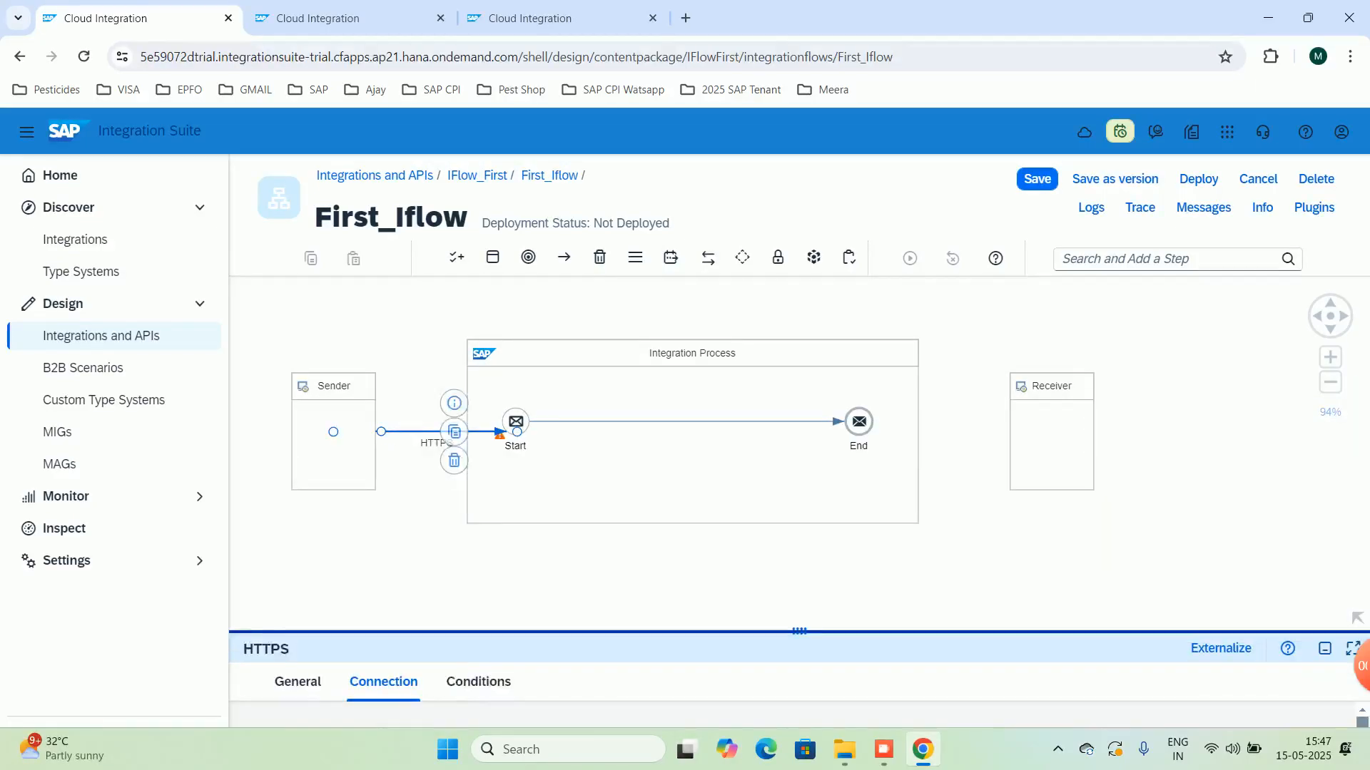
{"action": "left_click", "coordinate": [796, 581]}
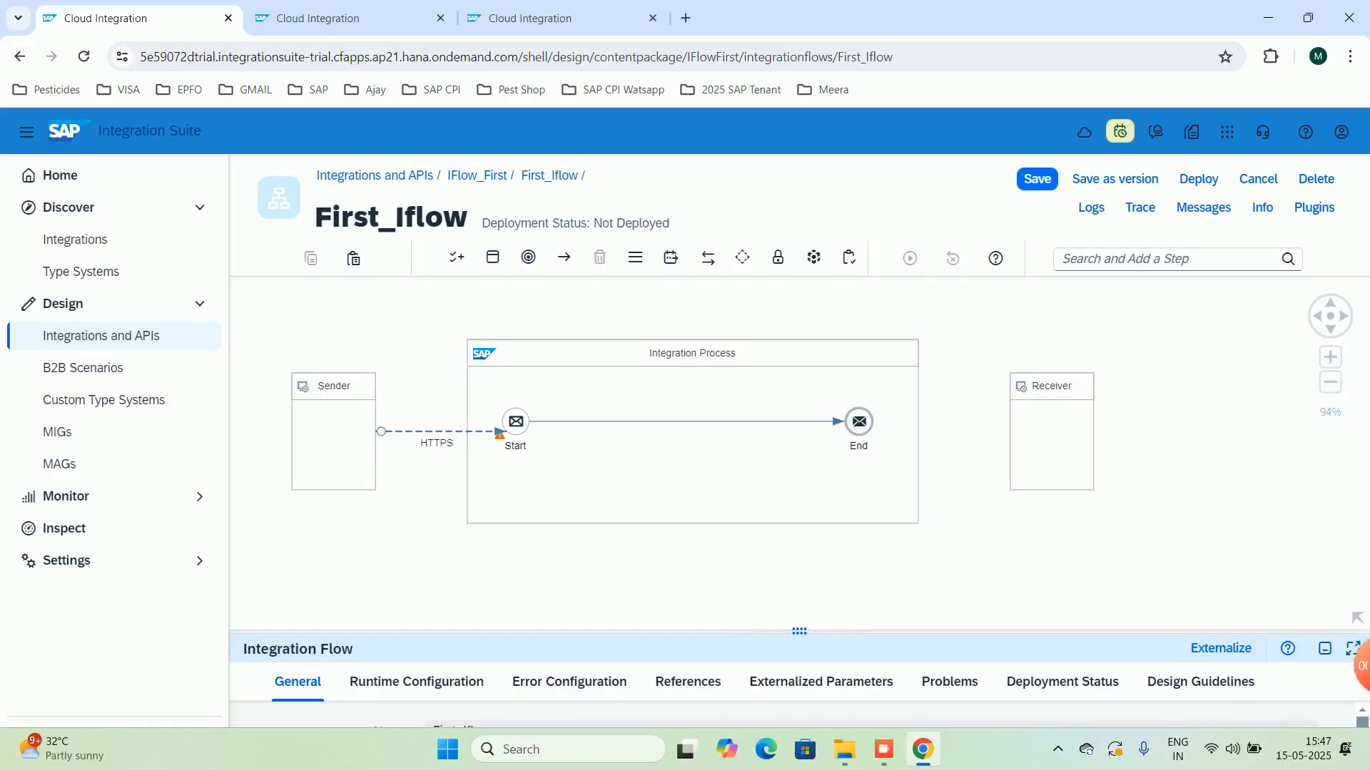
Examine the adapter types offered for a connection from the End event to the Receiver, and leave without choosing one.
{"action": "left_click", "coordinate": [858, 422]}
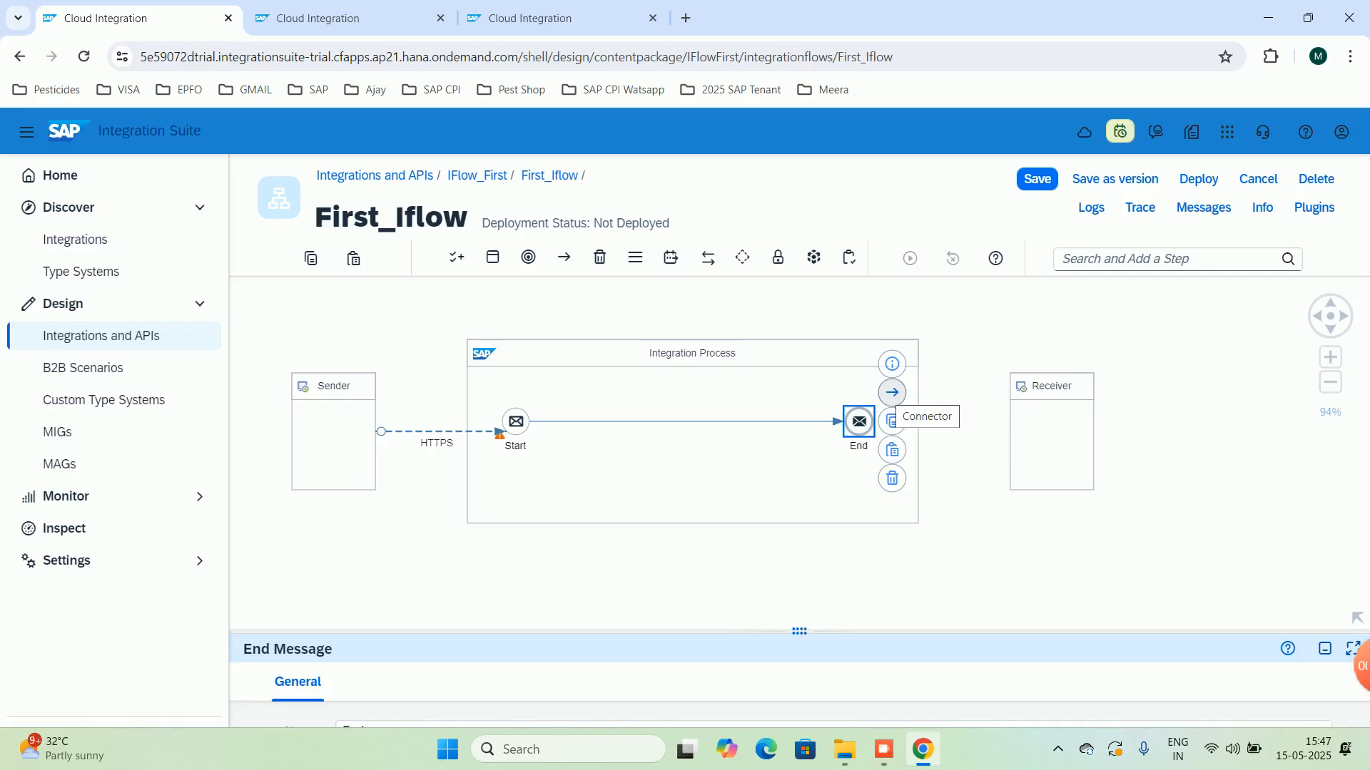
{"action": "left_click_drag", "start_coordinate": [891, 392], "coordinate": [1039, 430]}
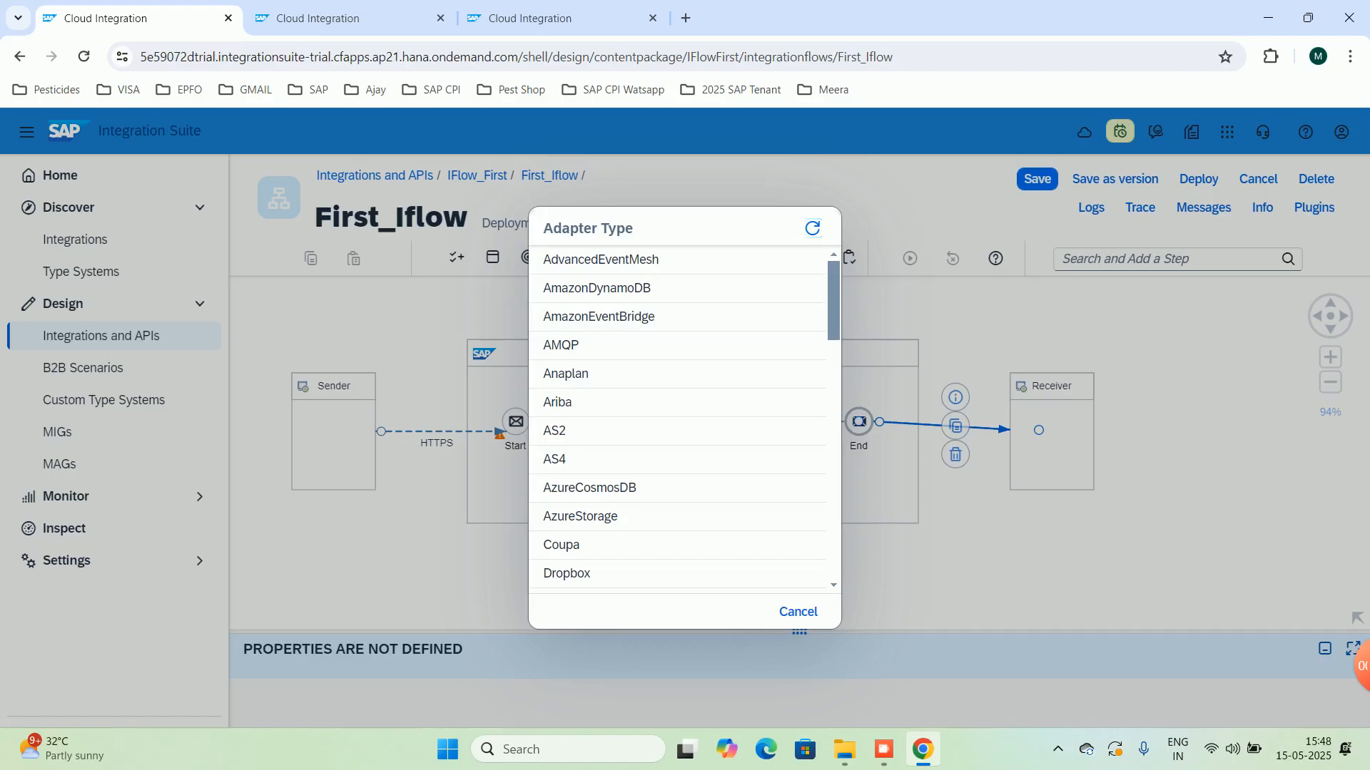
{"action": "scroll", "coordinate": [678, 421], "scroll_direction": "down", "scroll_amount": 3}
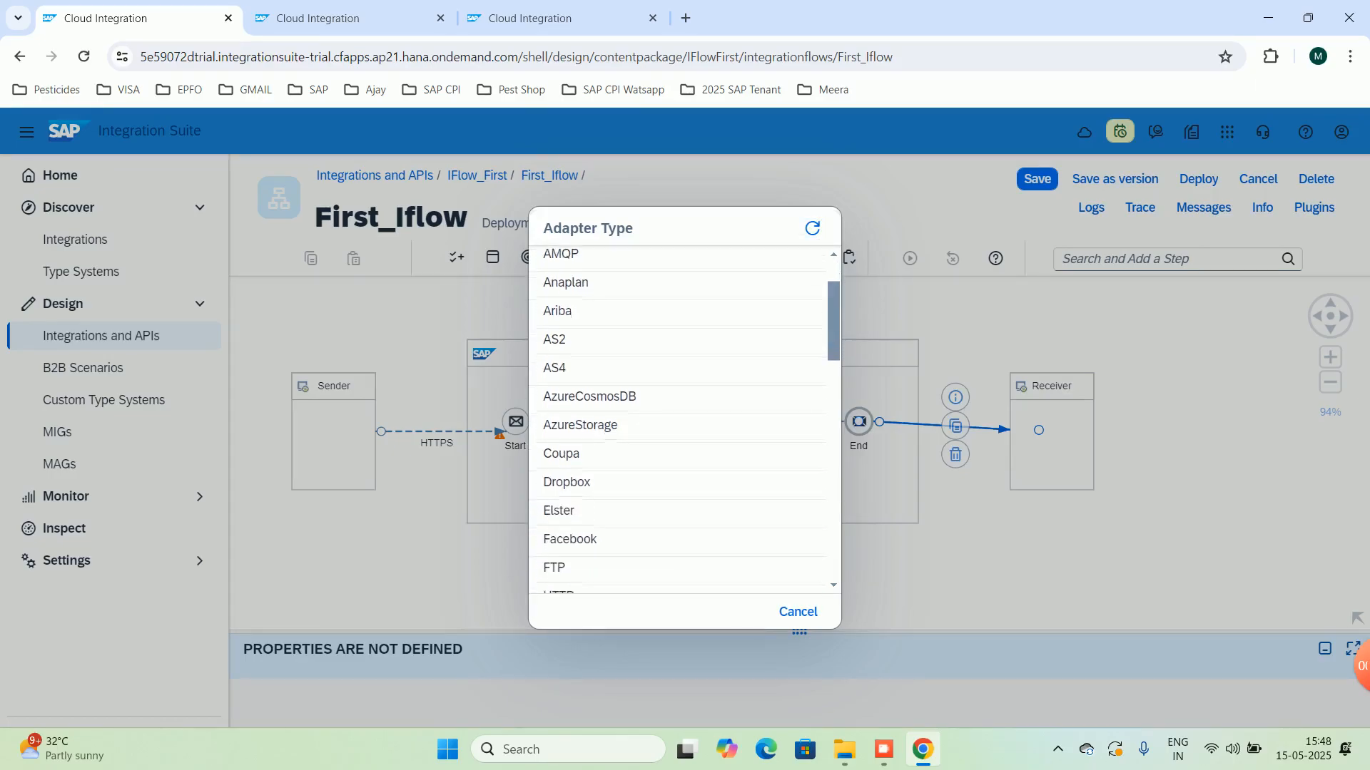
{"action": "scroll", "coordinate": [682, 421], "scroll_direction": "down", "scroll_amount": 2}
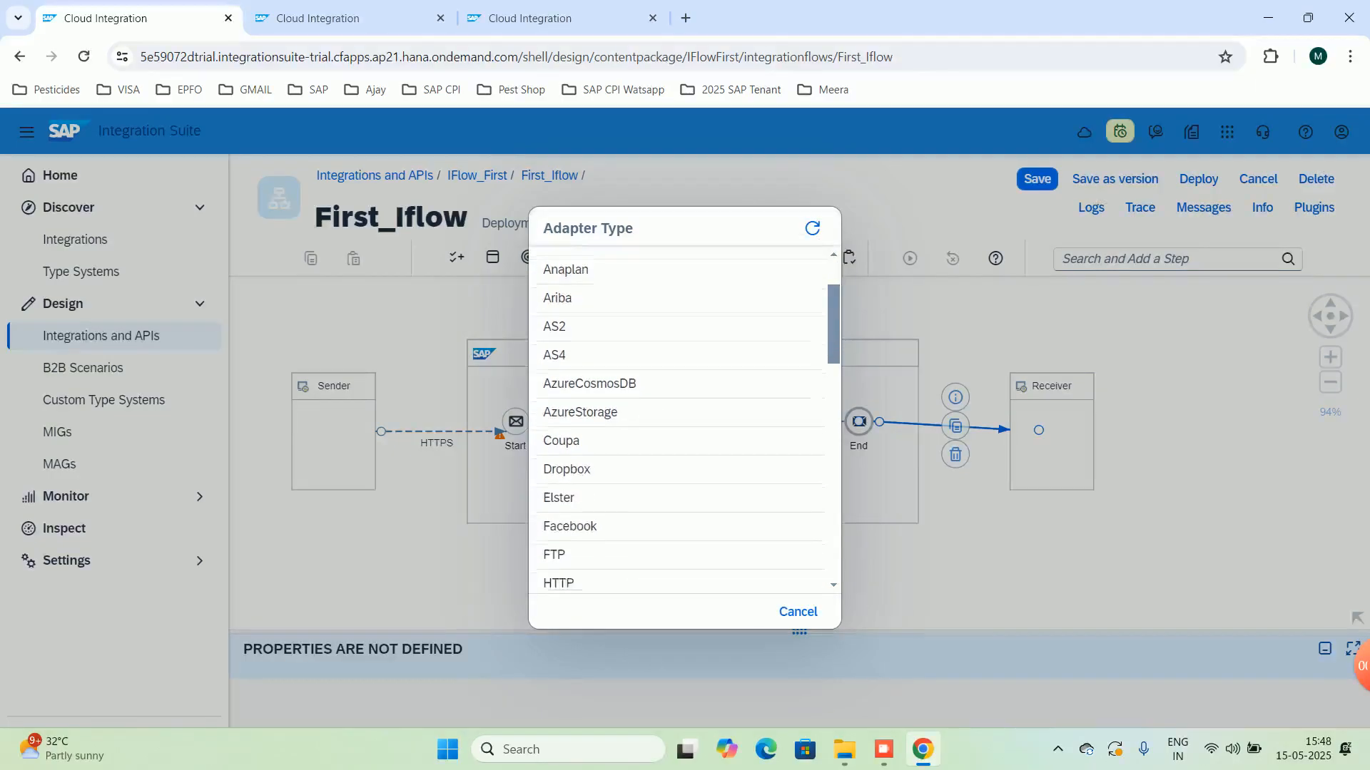
{"action": "scroll", "coordinate": [681, 421], "scroll_direction": "down", "scroll_amount": 2}
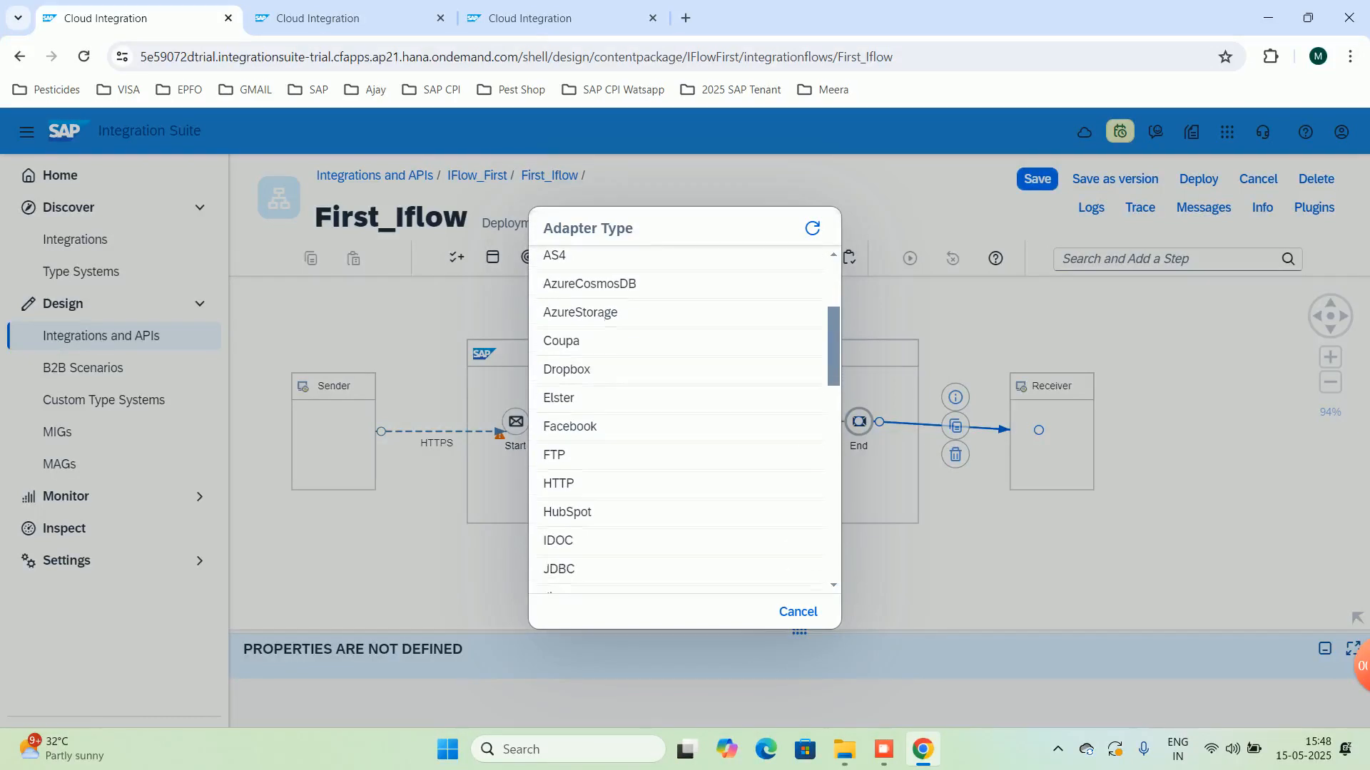
{"action": "scroll", "coordinate": [682, 421], "scroll_direction": "down", "scroll_amount": 2}
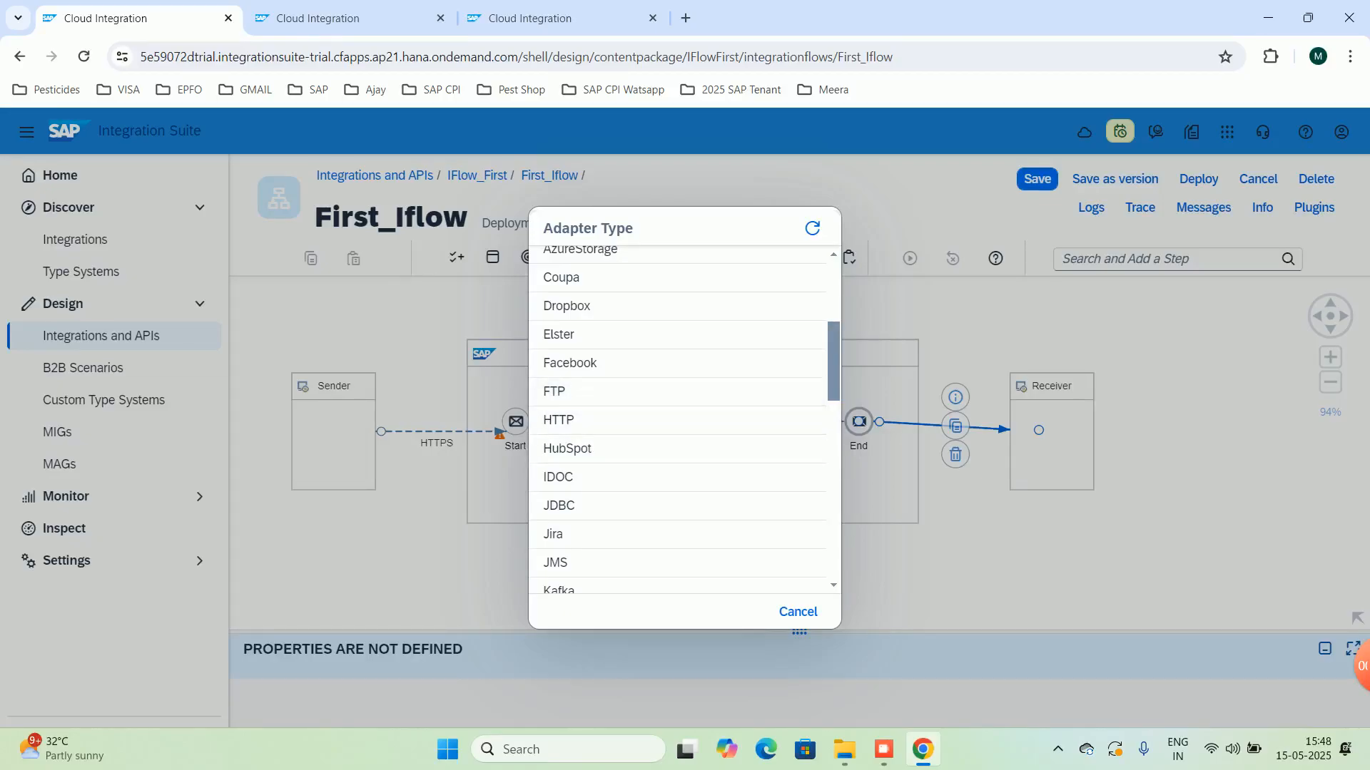
{"action": "scroll", "coordinate": [682, 421], "scroll_direction": "down", "scroll_amount": 3}
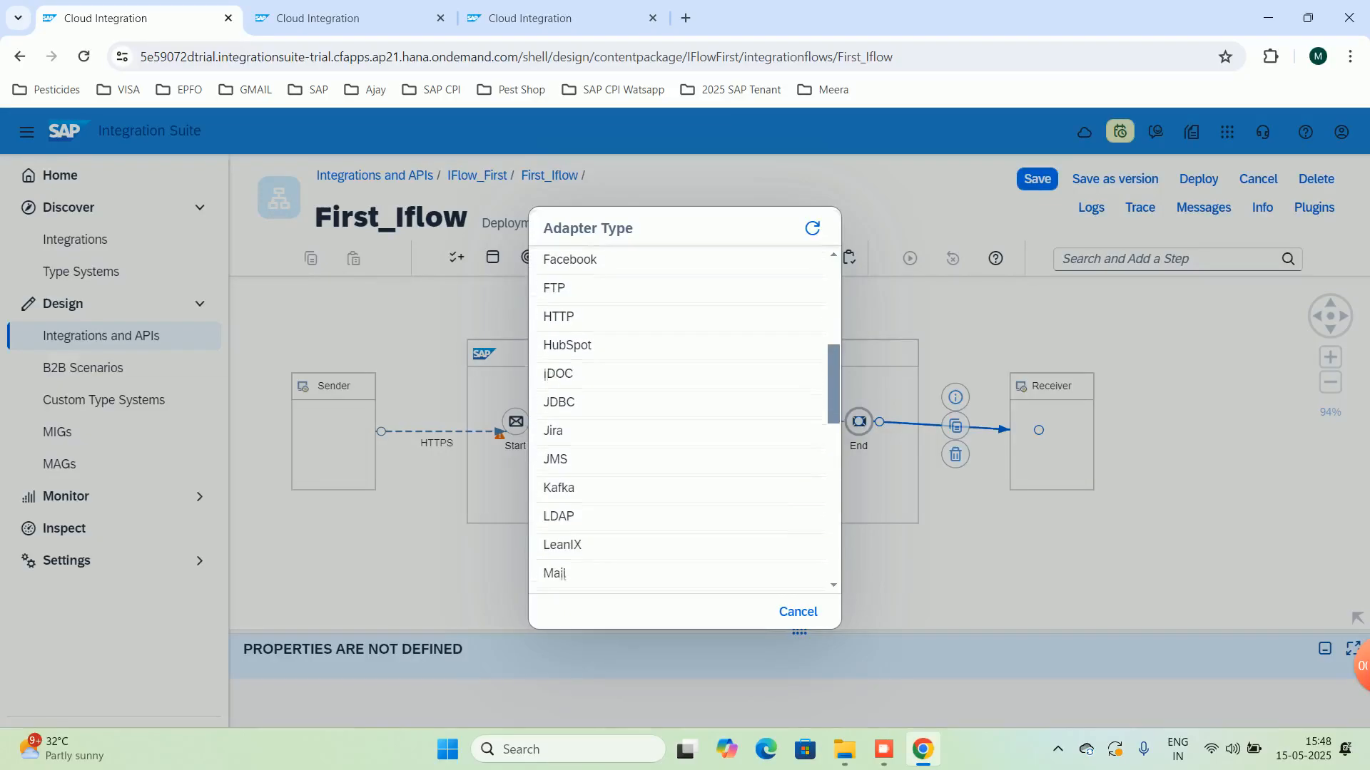
{"action": "scroll", "coordinate": [681, 421], "scroll_direction": "down", "scroll_amount": 1}
{"action": "scroll", "coordinate": [681, 421], "scroll_direction": "down", "scroll_amount": 4}
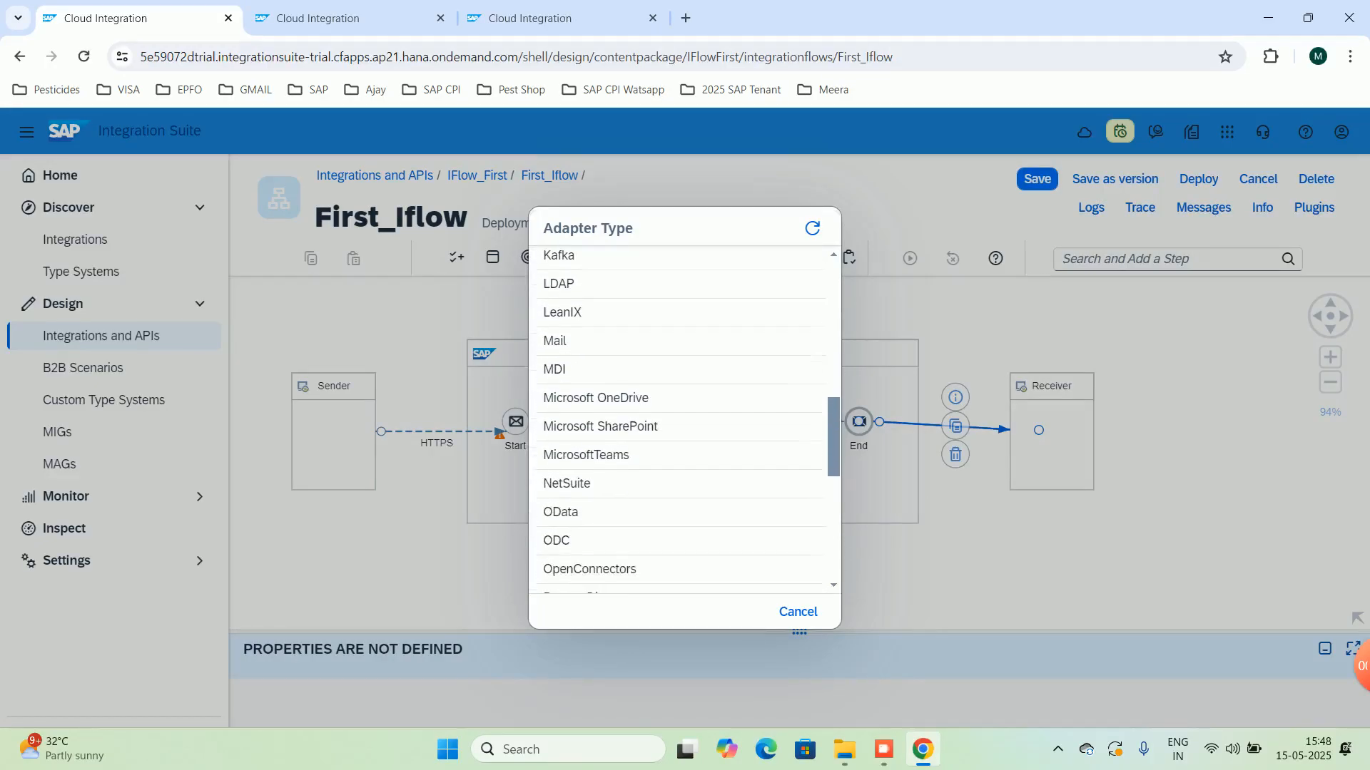
{"action": "scroll", "coordinate": [681, 421], "scroll_direction": "down", "scroll_amount": 1}
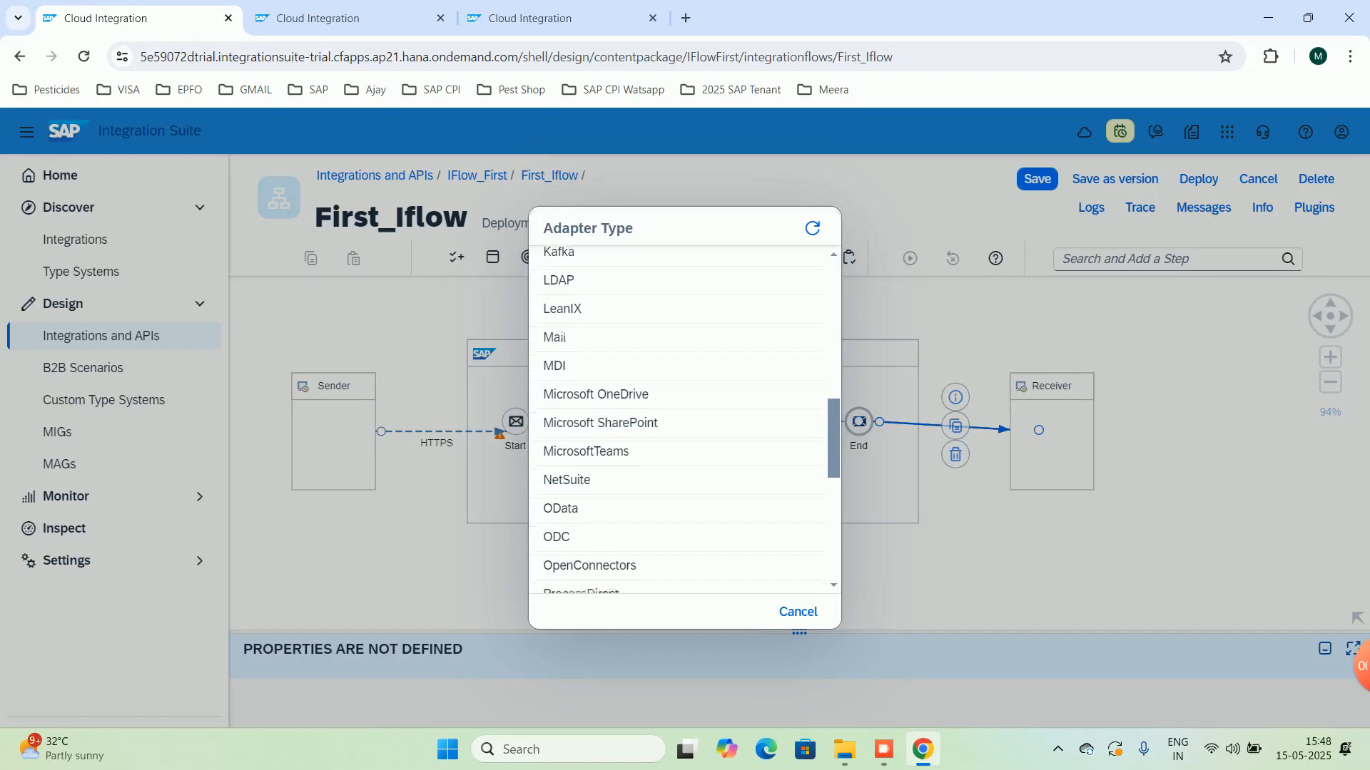
{"action": "scroll", "coordinate": [681, 421], "scroll_direction": "down", "scroll_amount": 1}
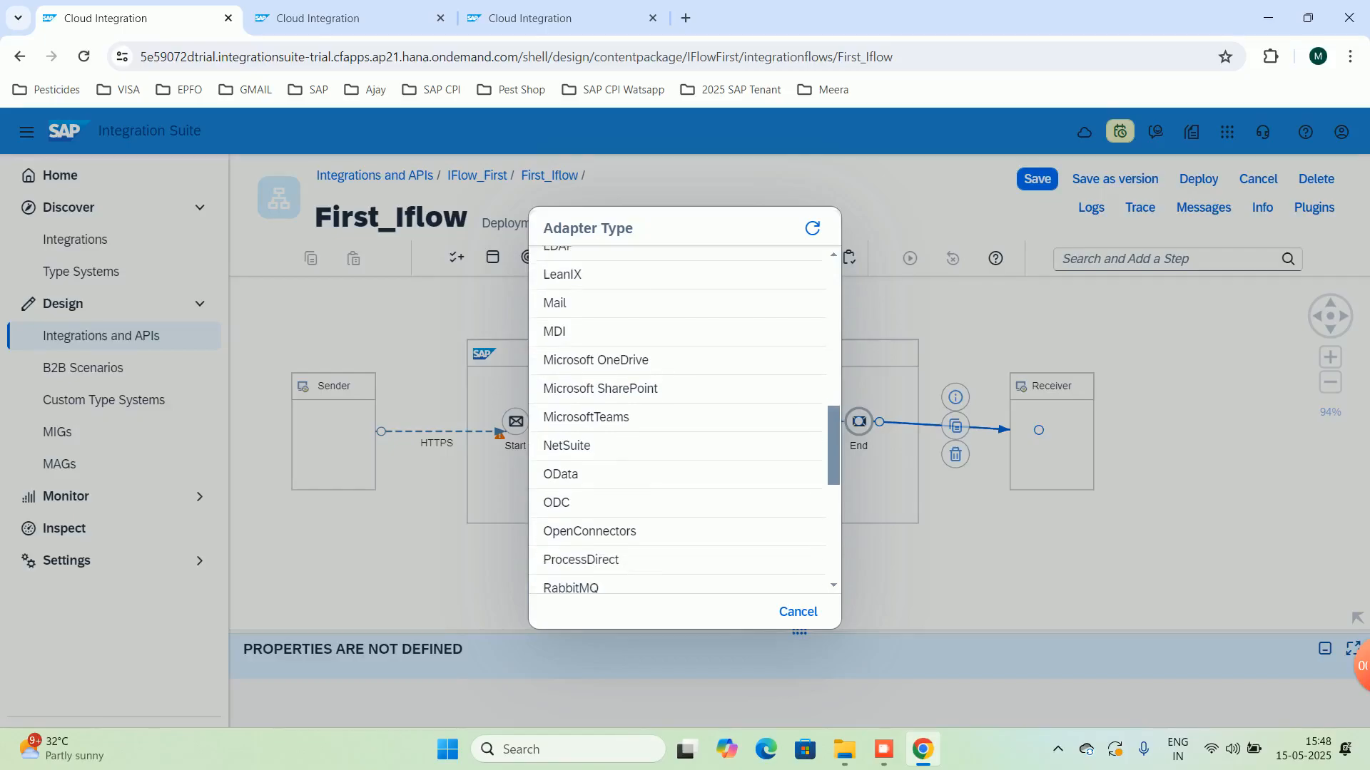
{"action": "scroll", "coordinate": [682, 478], "scroll_direction": "down", "scroll_amount": 1}
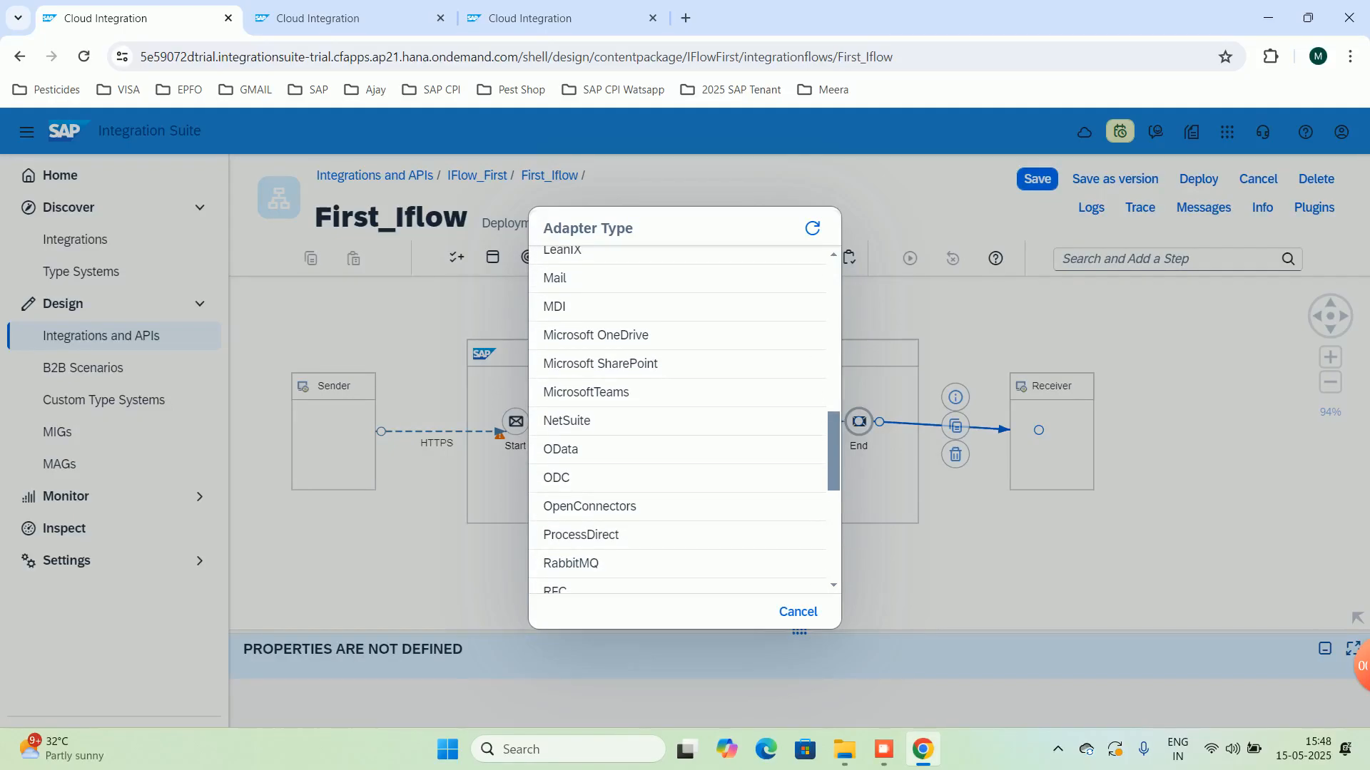
{"action": "scroll", "coordinate": [682, 421], "scroll_direction": "down", "scroll_amount": 5}
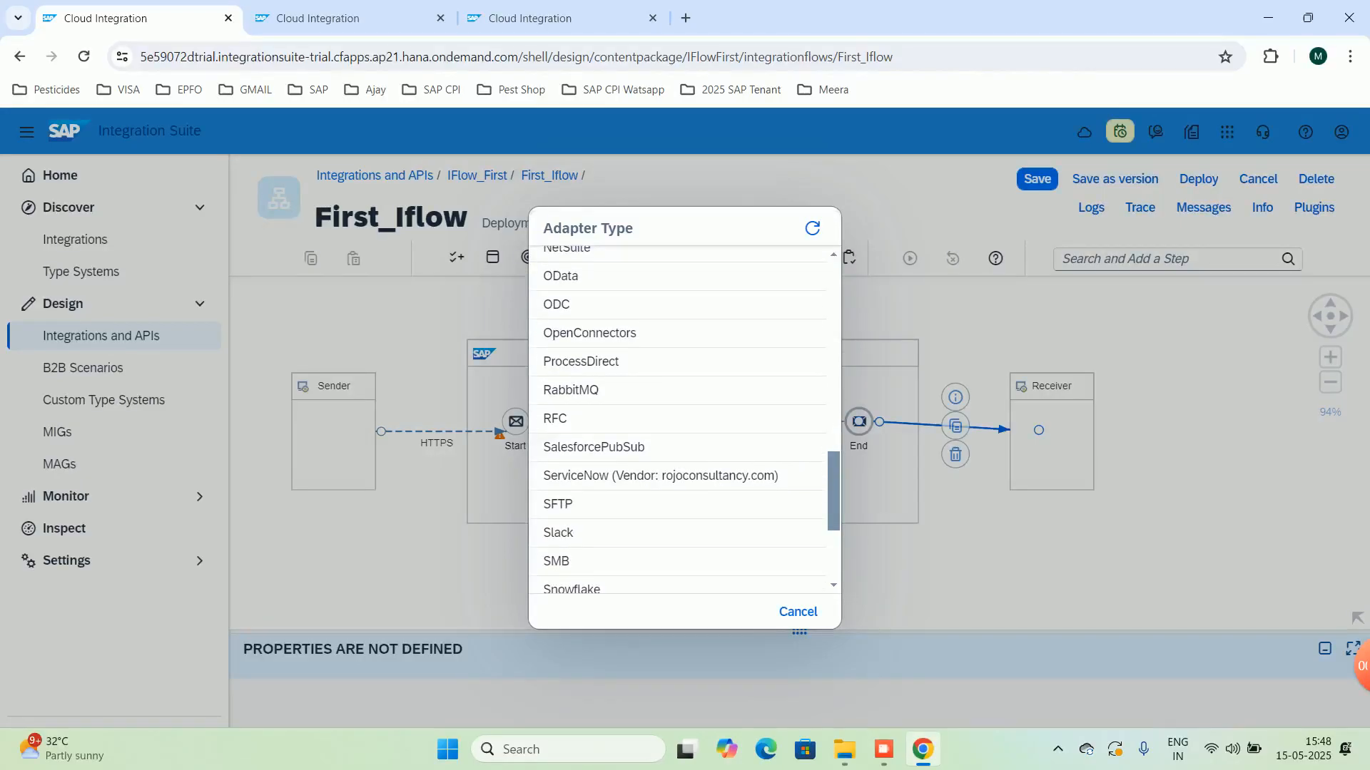
{"action": "scroll", "coordinate": [681, 421], "scroll_direction": "down", "scroll_amount": 1}
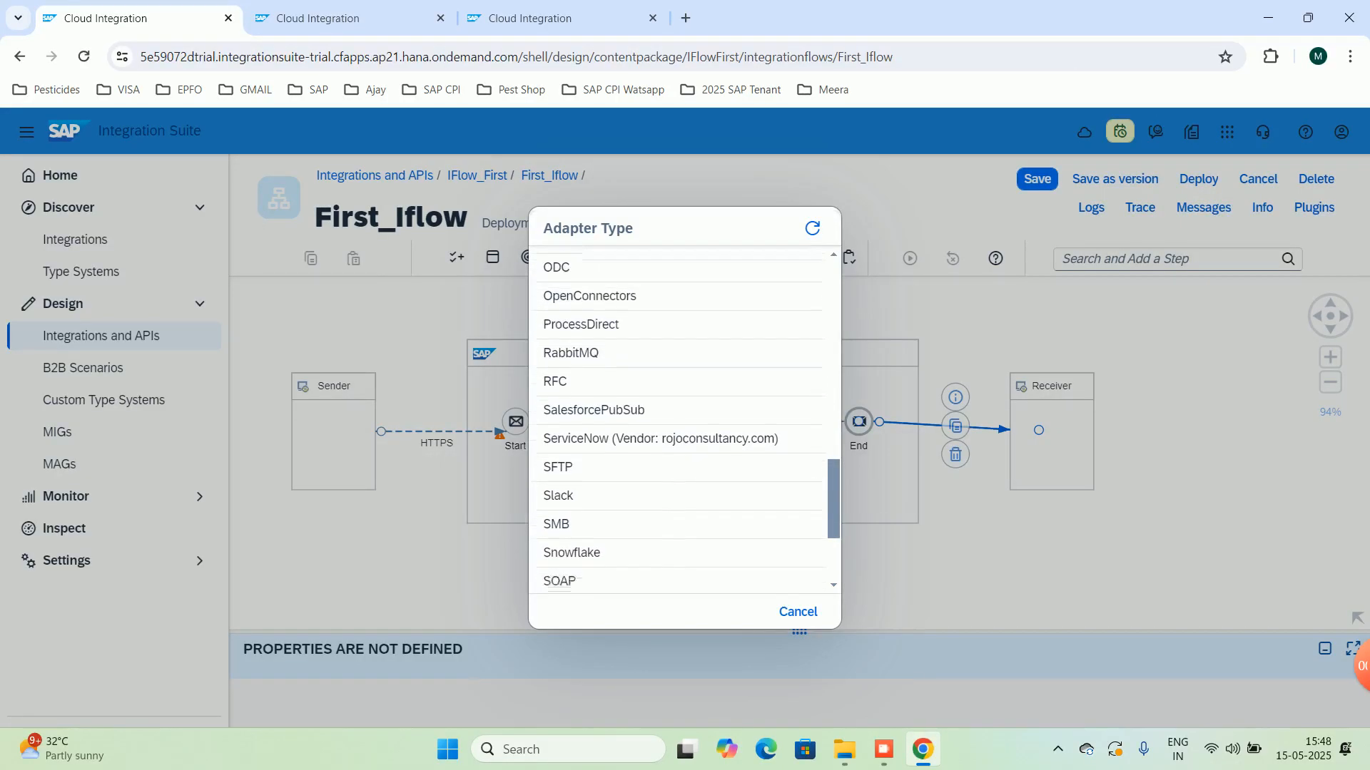
{"action": "scroll", "coordinate": [681, 421], "scroll_direction": "down", "scroll_amount": 2}
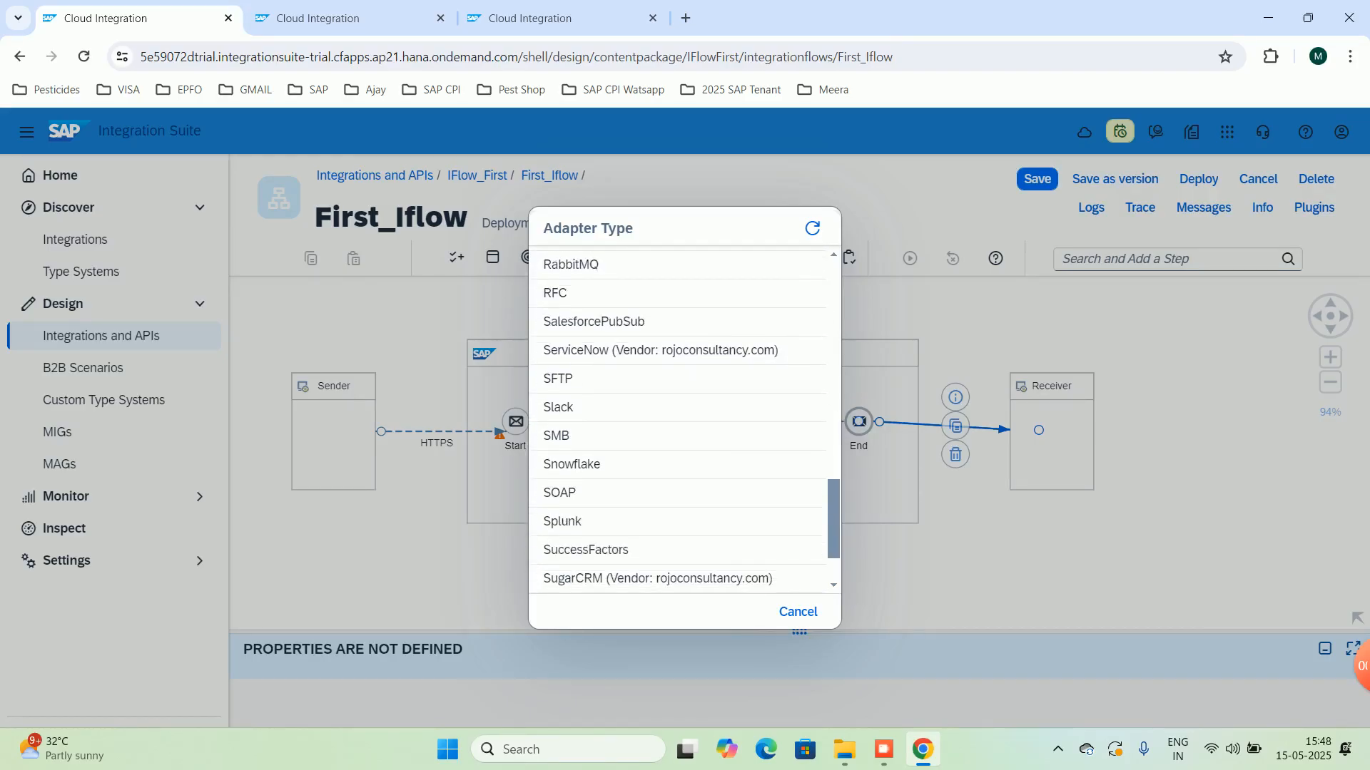
{"action": "scroll", "coordinate": [681, 421], "scroll_direction": "up", "scroll_amount": 1}
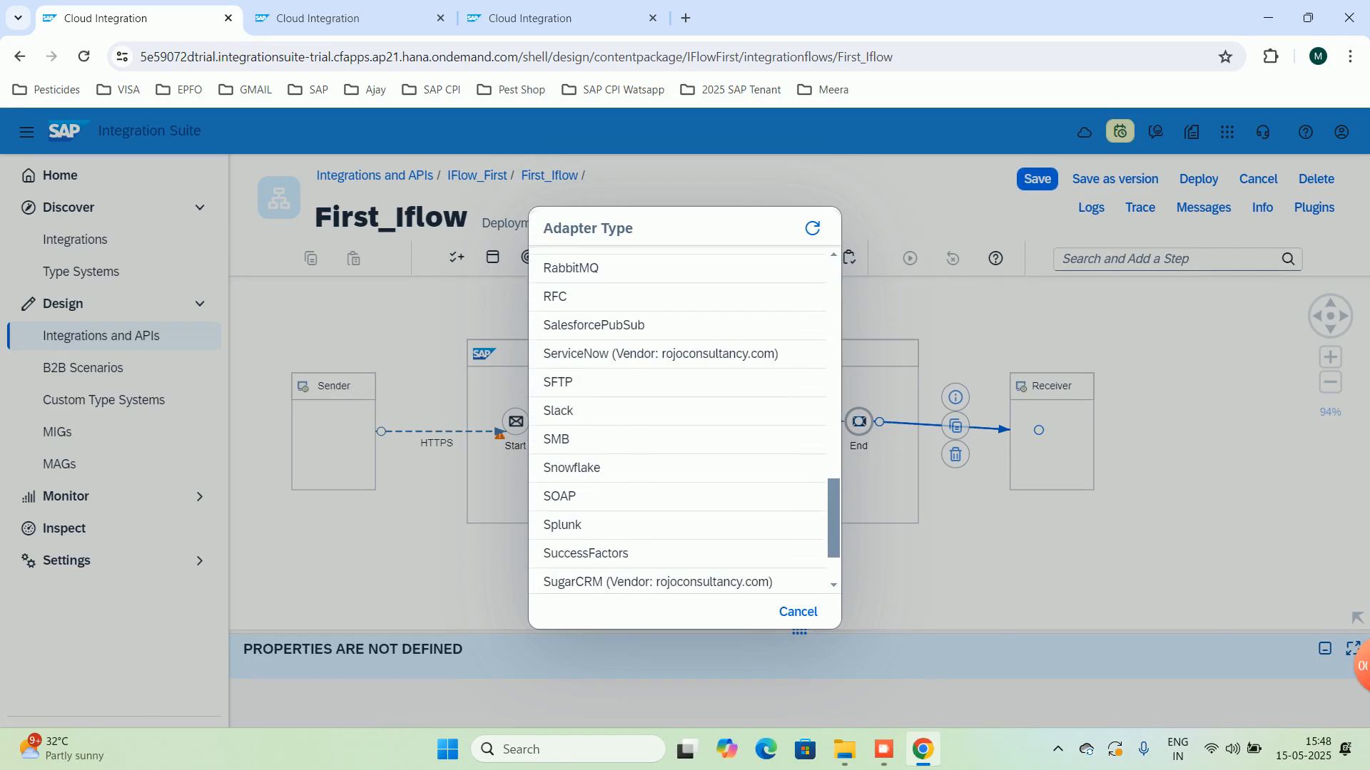
{"action": "scroll", "coordinate": [682, 421], "scroll_direction": "down", "scroll_amount": 2}
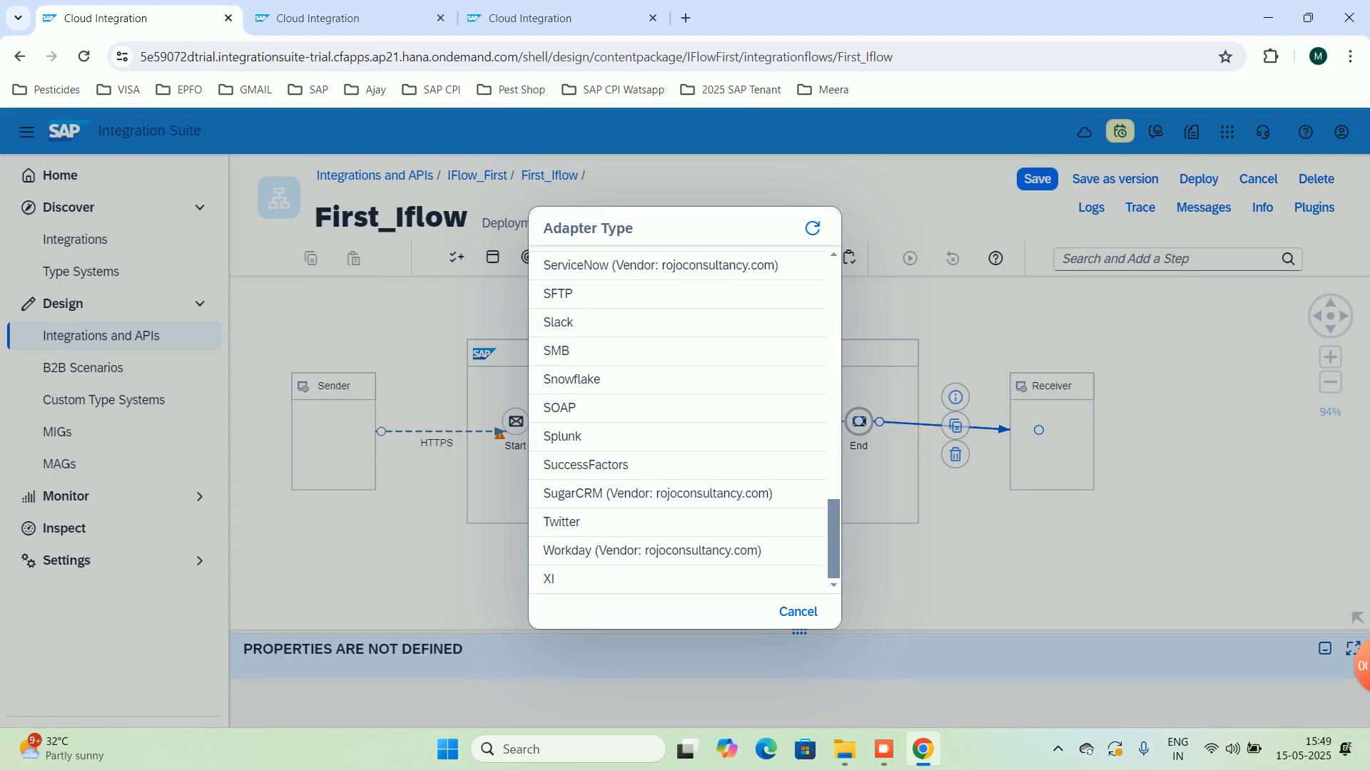
{"action": "left_click", "coordinate": [797, 612]}
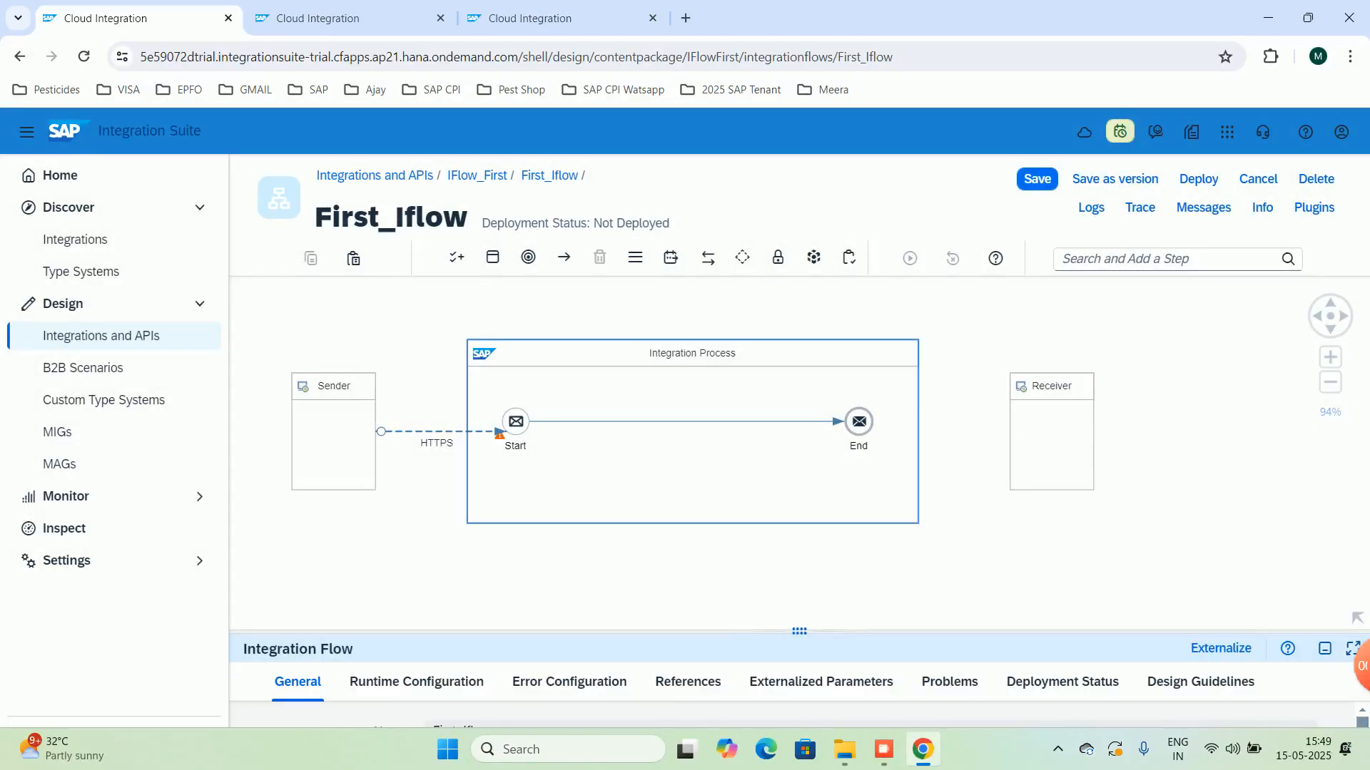
Connect the End event to the Receiver with a Mail adapter.
{"action": "left_click", "coordinate": [859, 422]}
{"action": "left_click_drag", "start_coordinate": [892, 393], "coordinate": [1038, 421]}
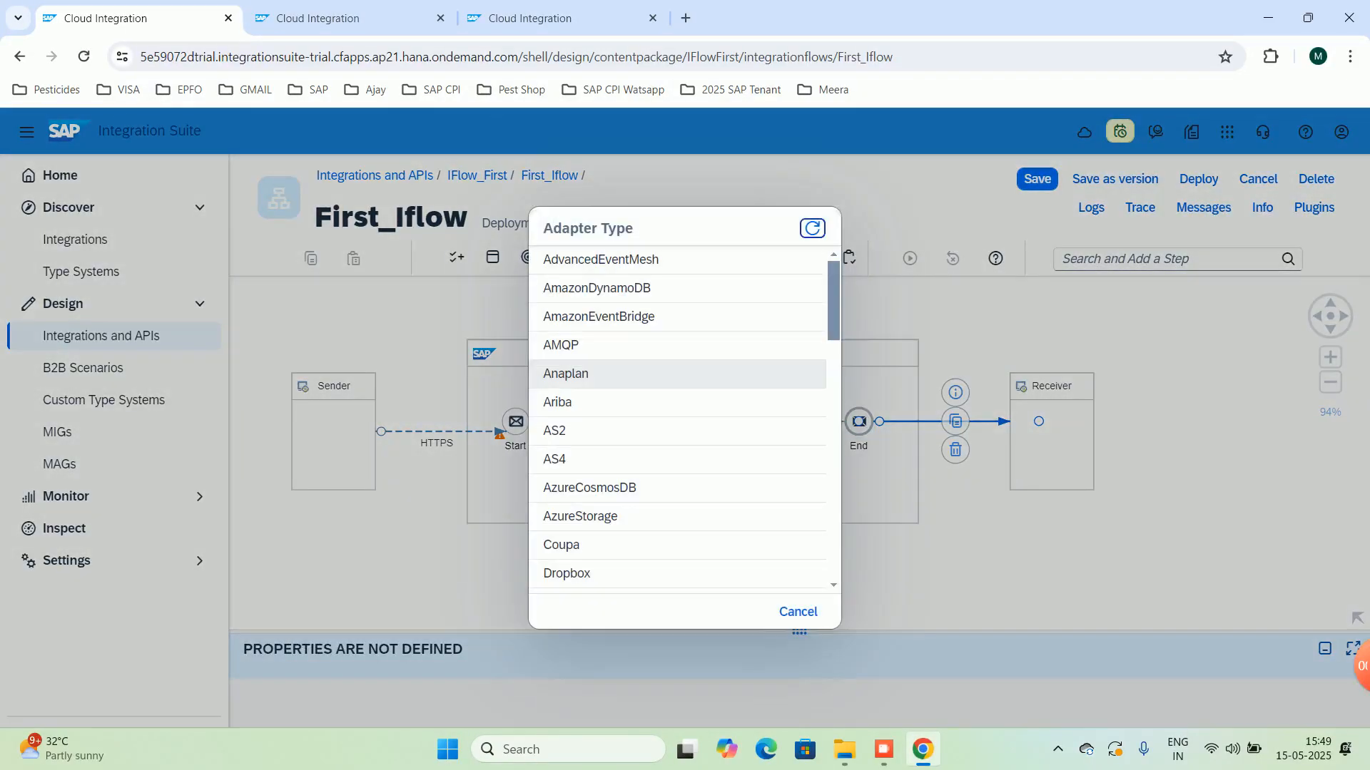
{"action": "scroll", "coordinate": [677, 322], "scroll_direction": "down", "scroll_amount": 3}
{"action": "scroll", "coordinate": [682, 421], "scroll_direction": "down", "scroll_amount": 3}
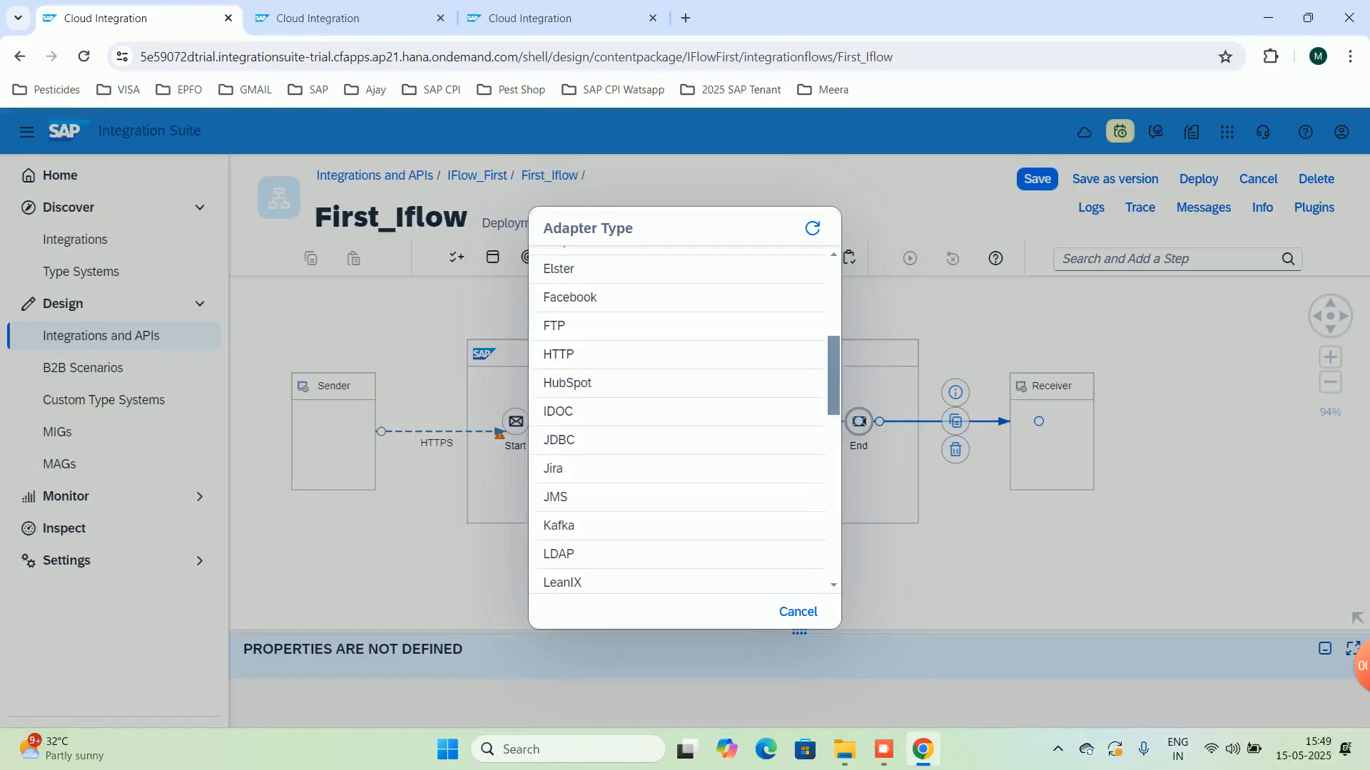
{"action": "scroll", "coordinate": [678, 428], "scroll_direction": "down", "scroll_amount": 2}
{"action": "left_click", "coordinate": [571, 471]}
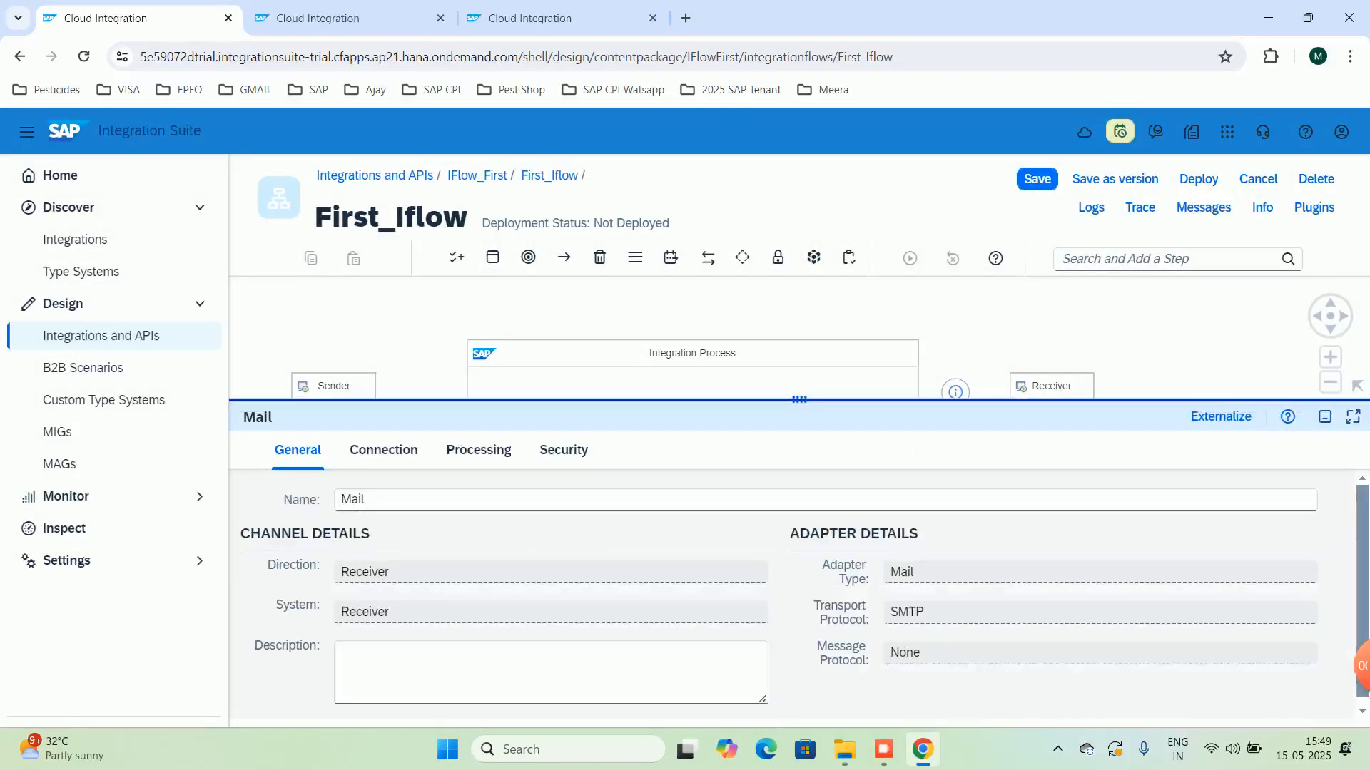
Set the connection address of the Mail receiver channel to /Firest and enlarge its properties area.
{"action": "left_click", "coordinate": [383, 449]}
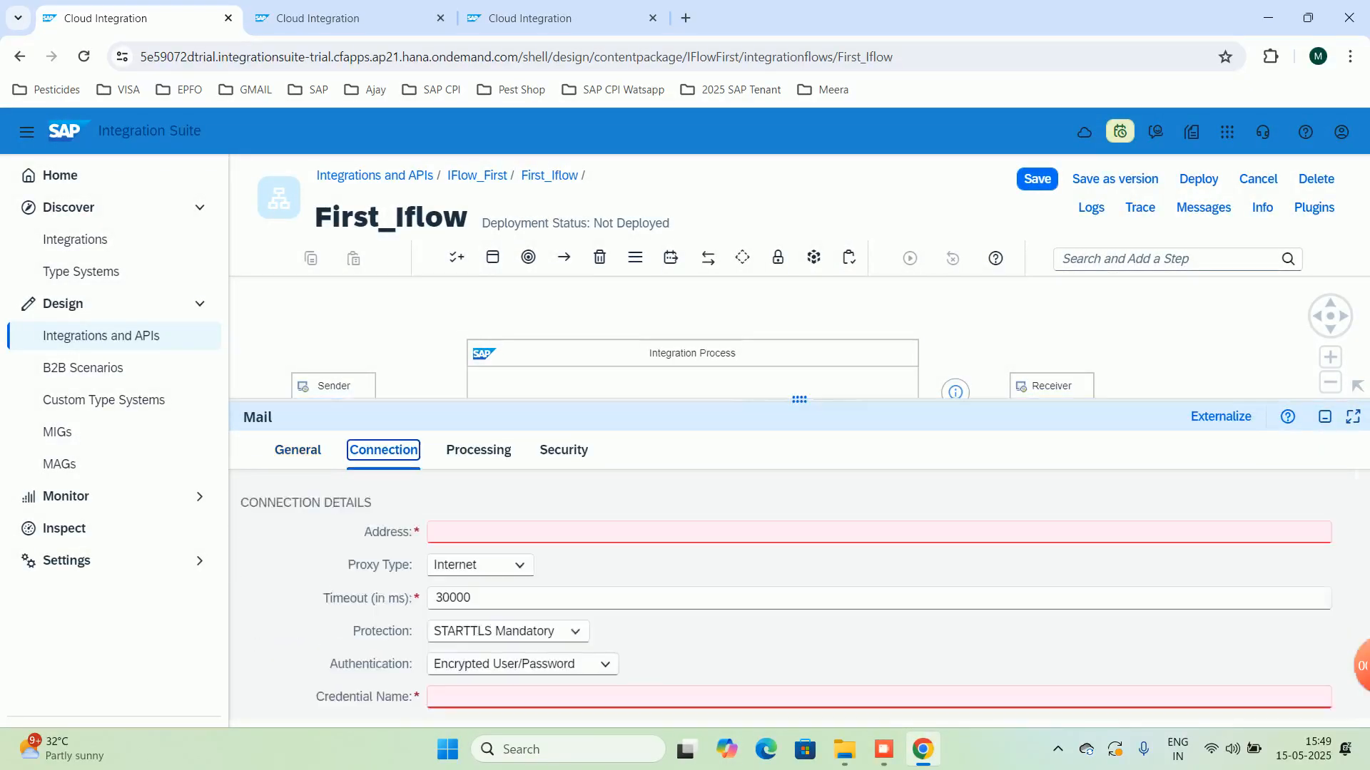
{"action": "left_click", "coordinate": [436, 533]}
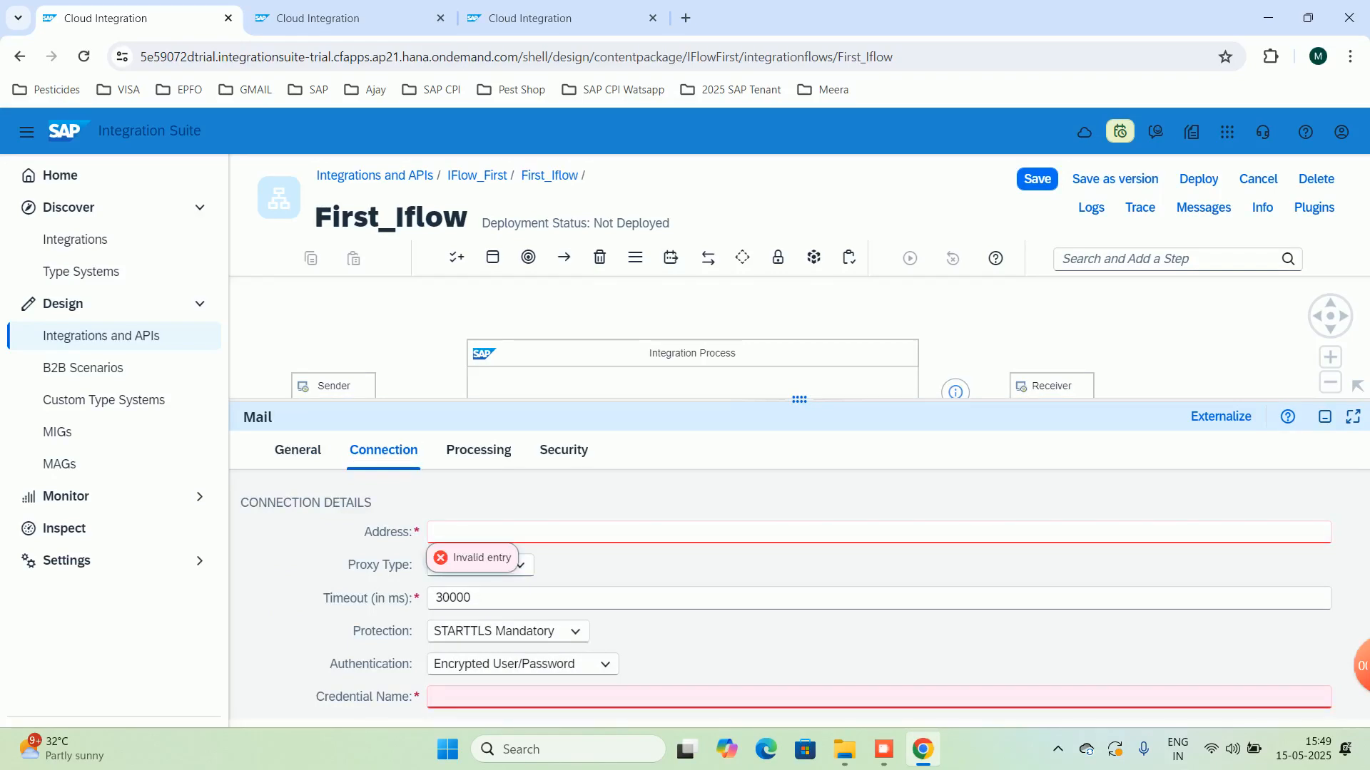
{"action": "type", "text": "/Firest"}
{"action": "left_click", "coordinate": [799, 565]}
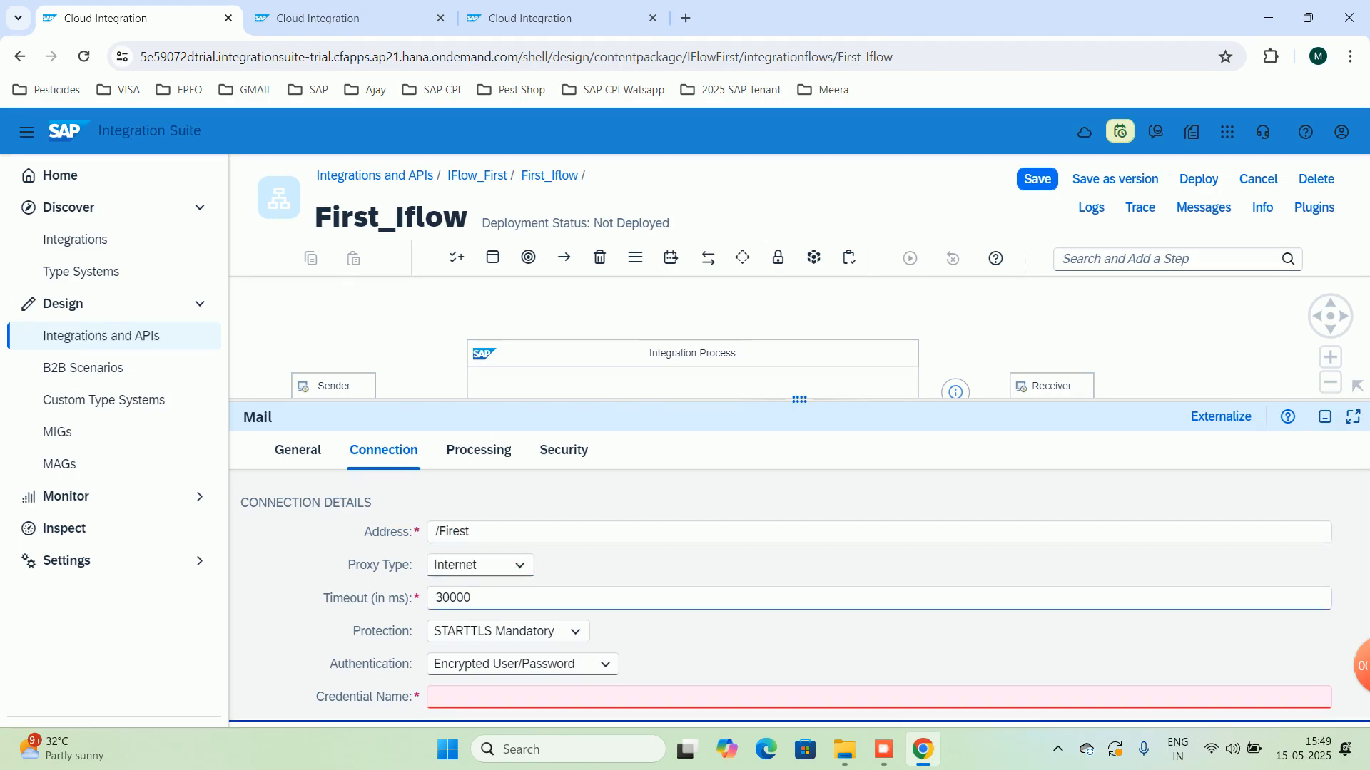
{"action": "left_click", "coordinate": [799, 697]}
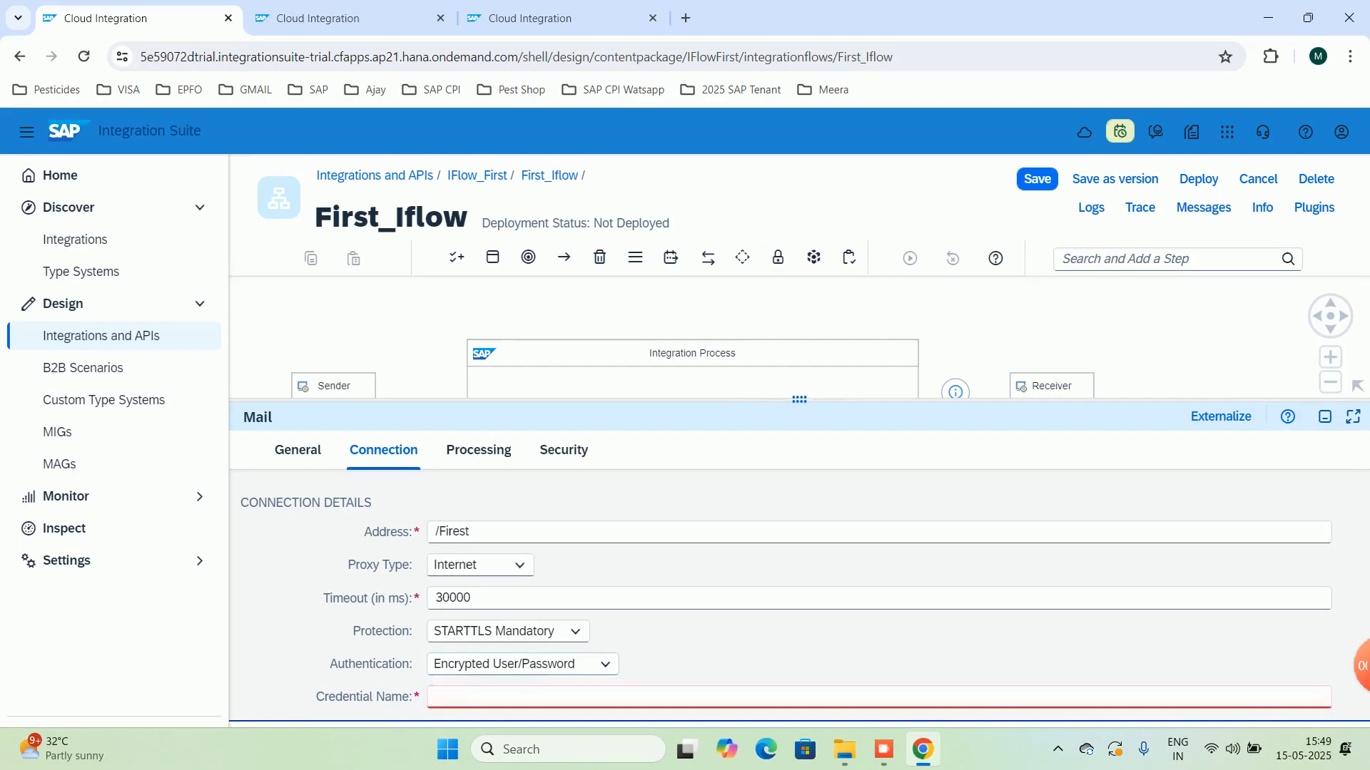
{"action": "left_click_drag", "start_coordinate": [799, 400], "coordinate": [799, 326]}
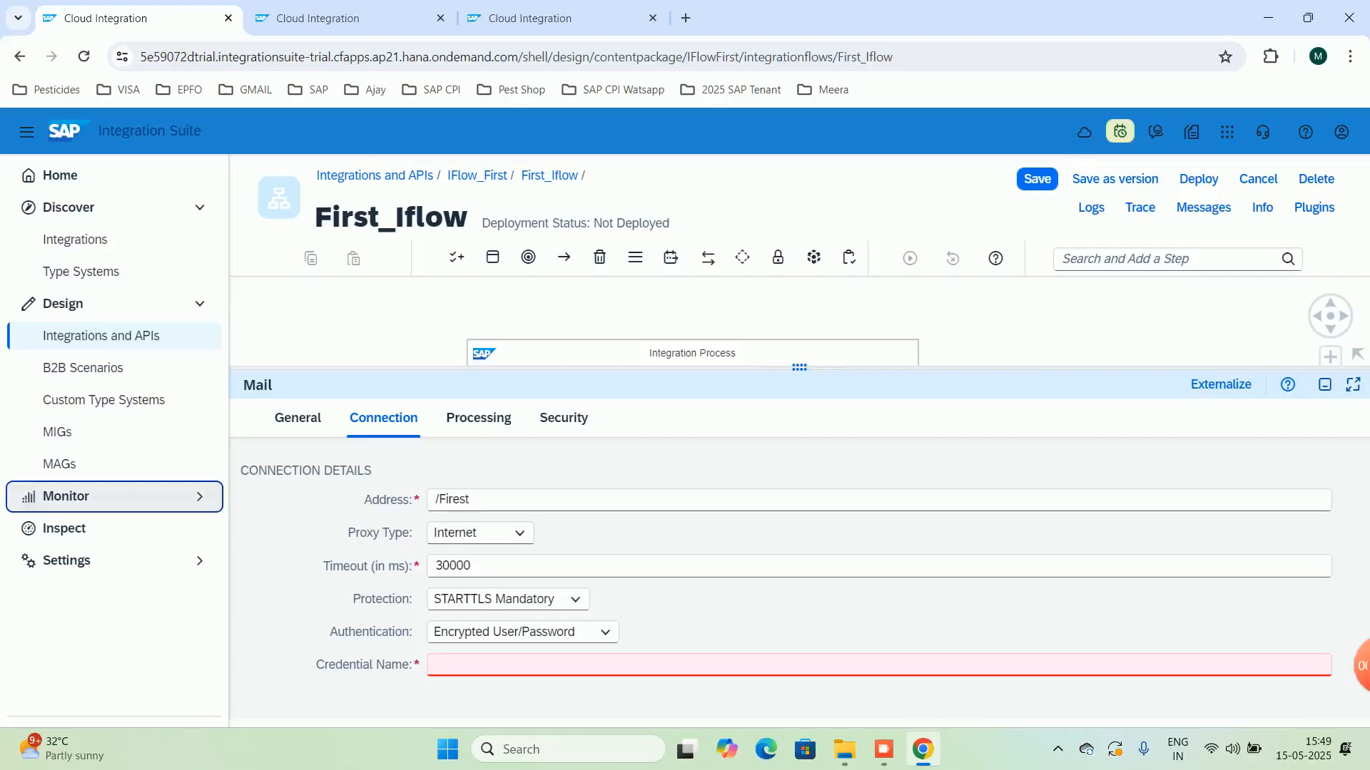
Open the monitoring overview for Integrations and APIs in the second browser tab, leaving the unsaved flow in its own tab.
{"action": "left_click", "coordinate": [65, 495]}
{"action": "left_click", "coordinate": [100, 528]}
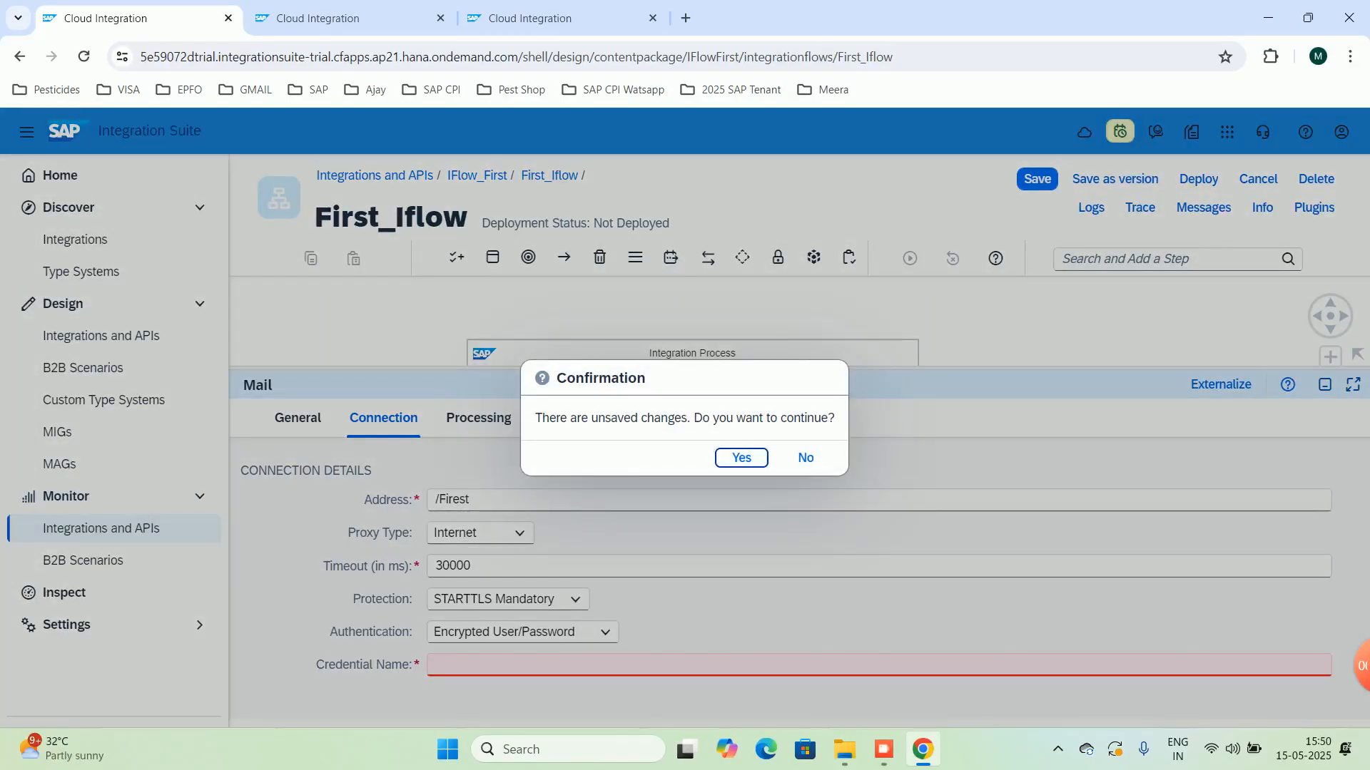
{"action": "left_click", "coordinate": [342, 19]}
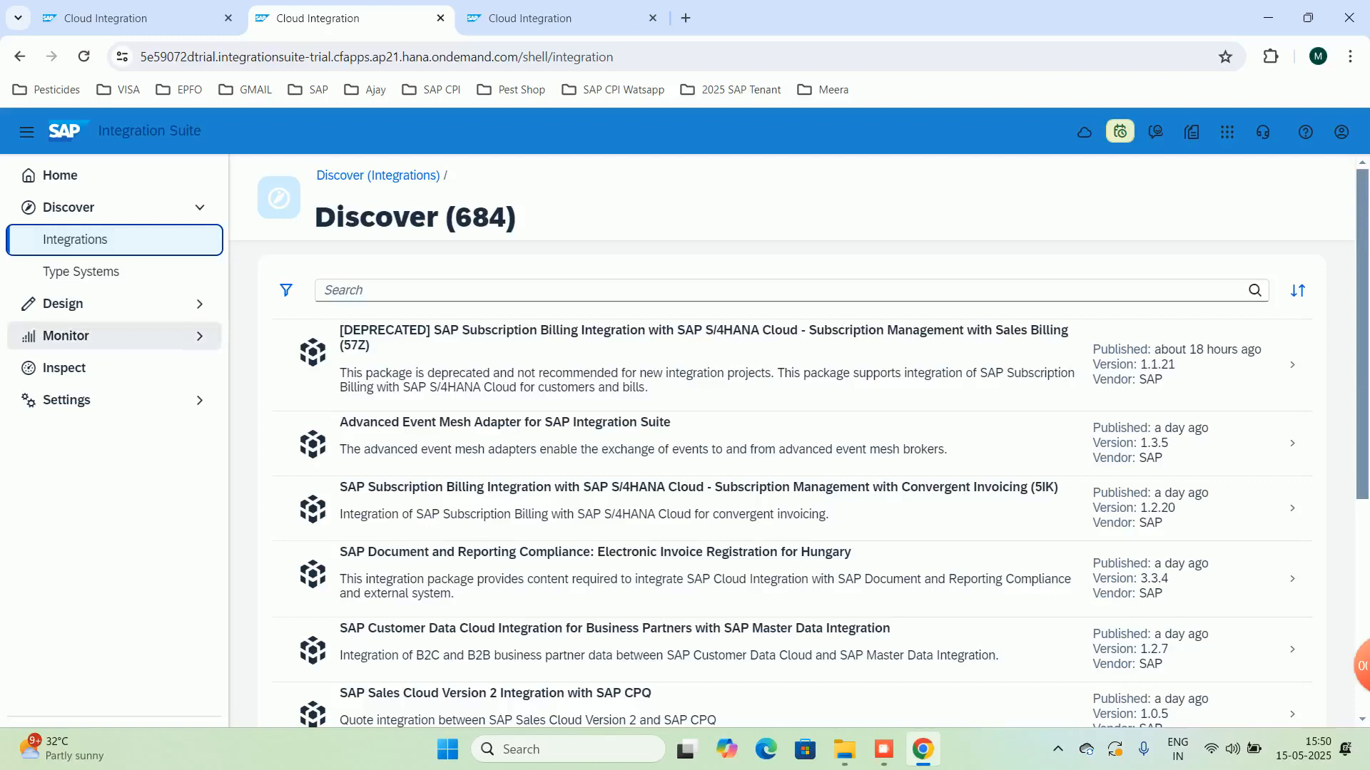
{"action": "left_click", "coordinate": [99, 336]}
{"action": "left_click", "coordinate": [101, 368]}
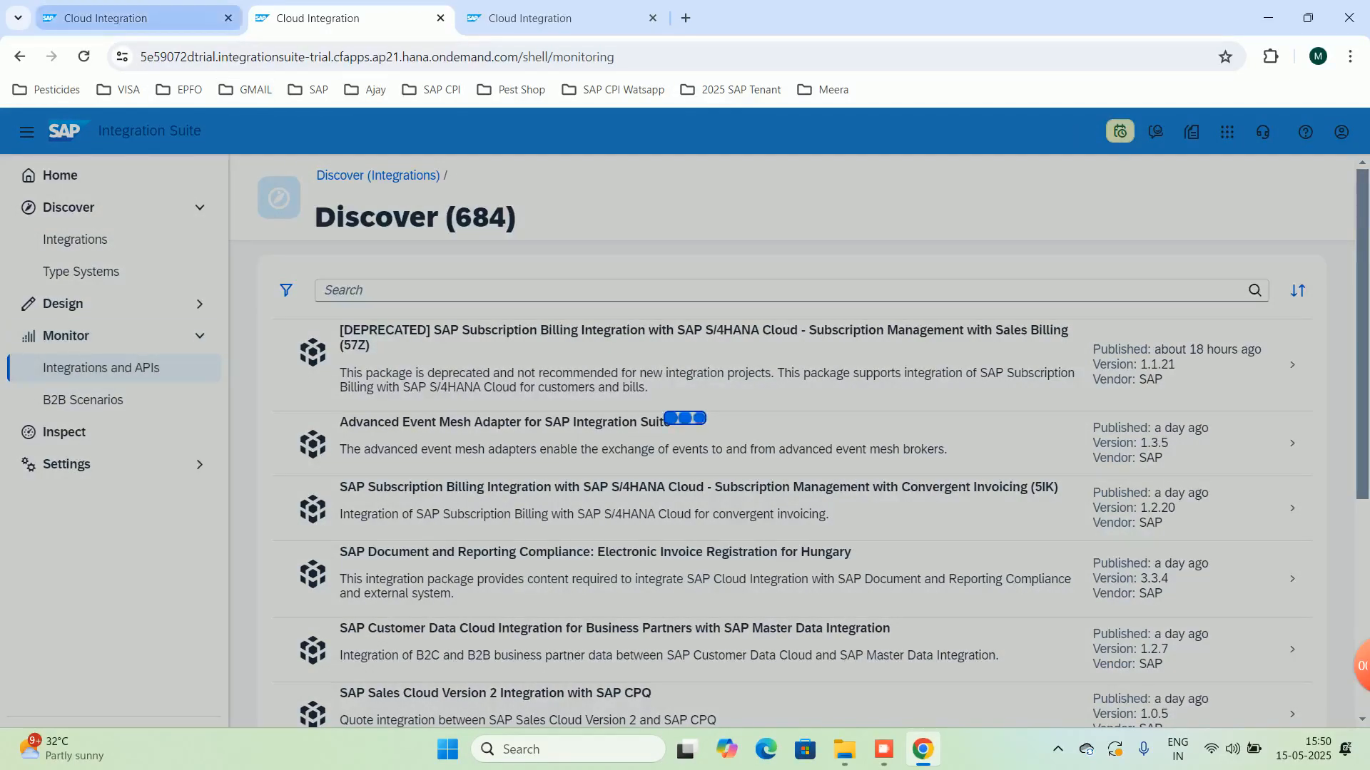
{"action": "left_click", "coordinate": [143, 19]}
{"action": "left_click", "coordinate": [335, 19]}
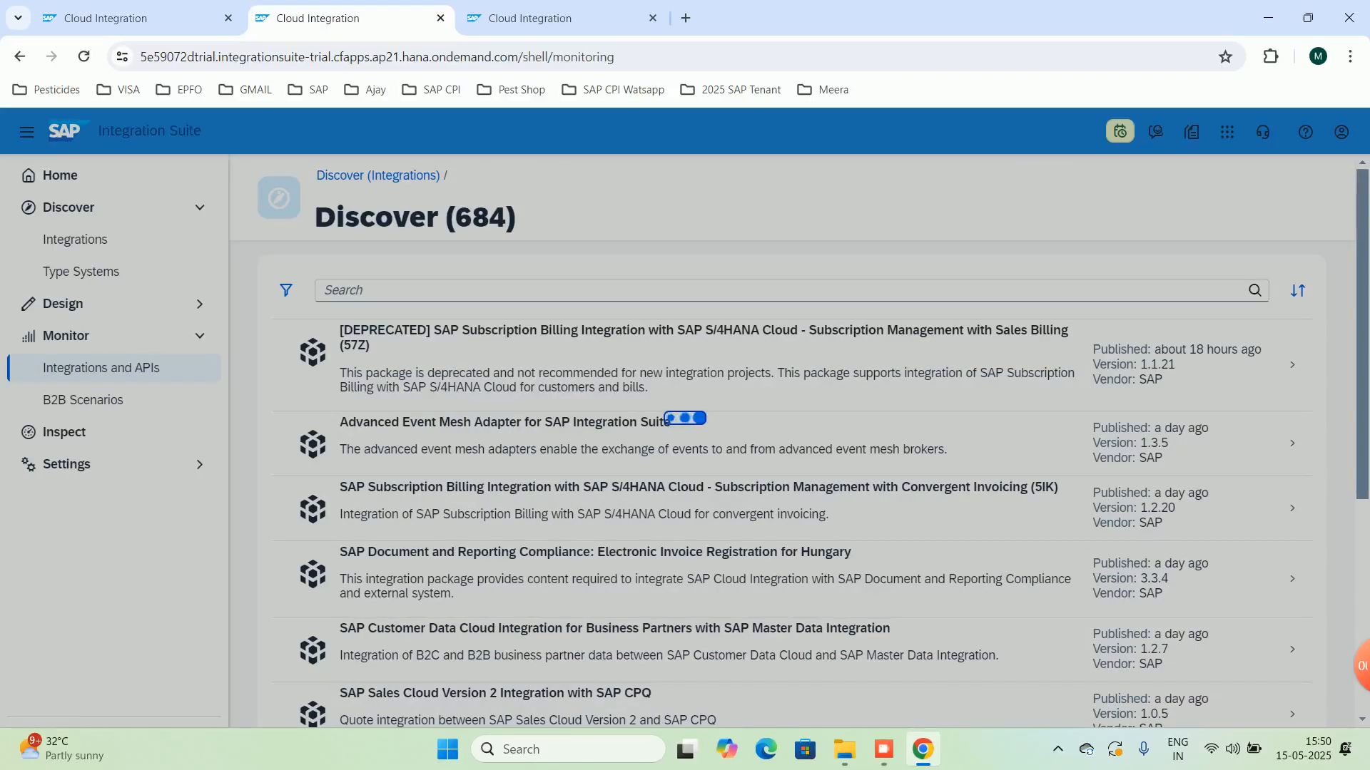
{"action": "left_click", "coordinate": [563, 18]}
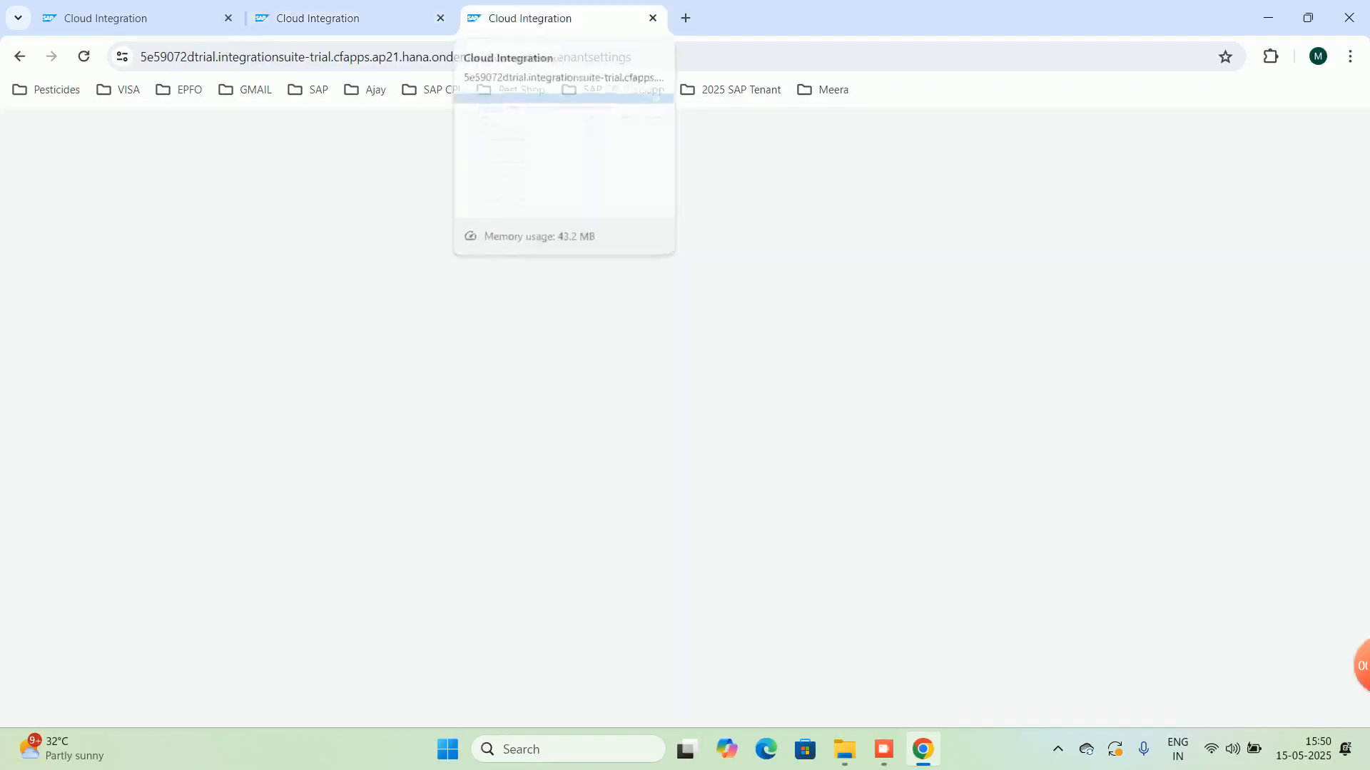
{"action": "left_click", "coordinate": [350, 19]}
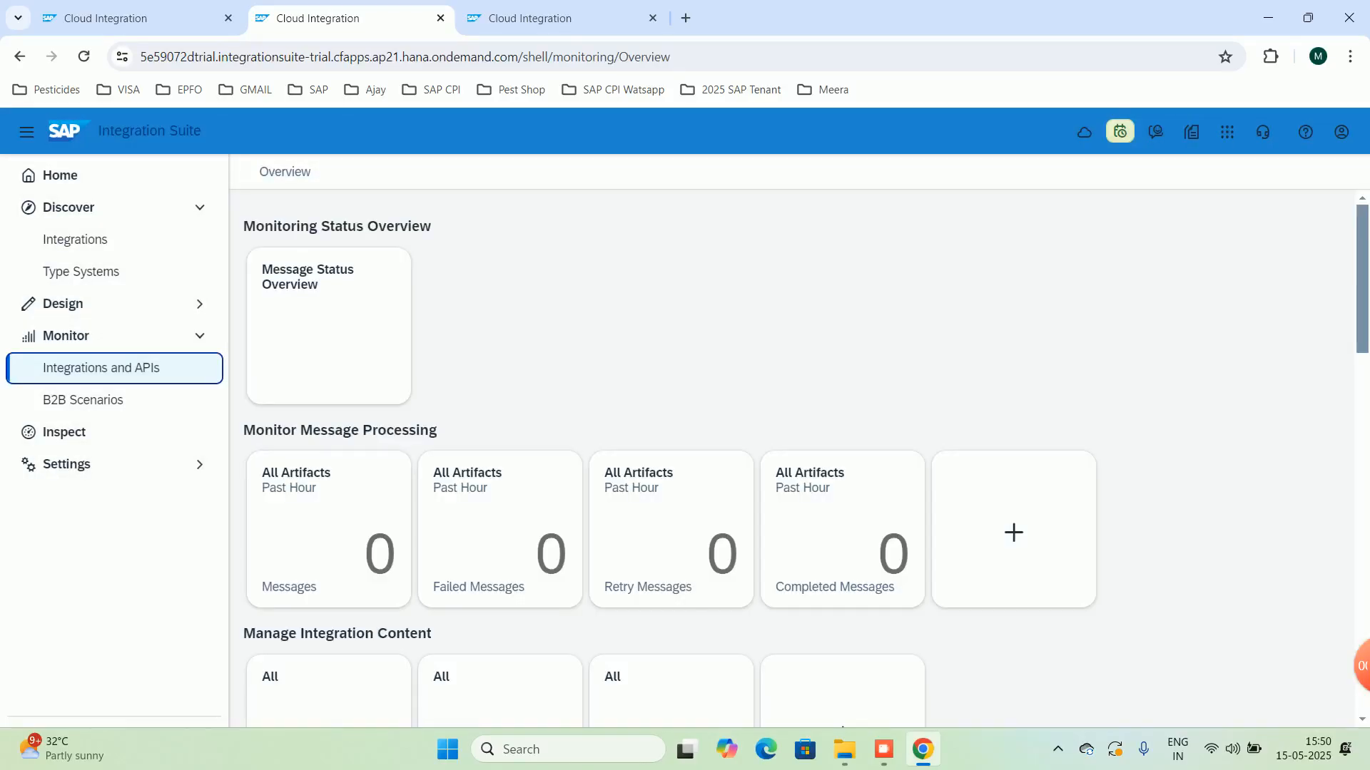
Open the Security Material management page from the Manage Security section of the monitoring overview.
{"action": "scroll", "coordinate": [806, 457], "scroll_direction": "down", "scroll_amount": 5}
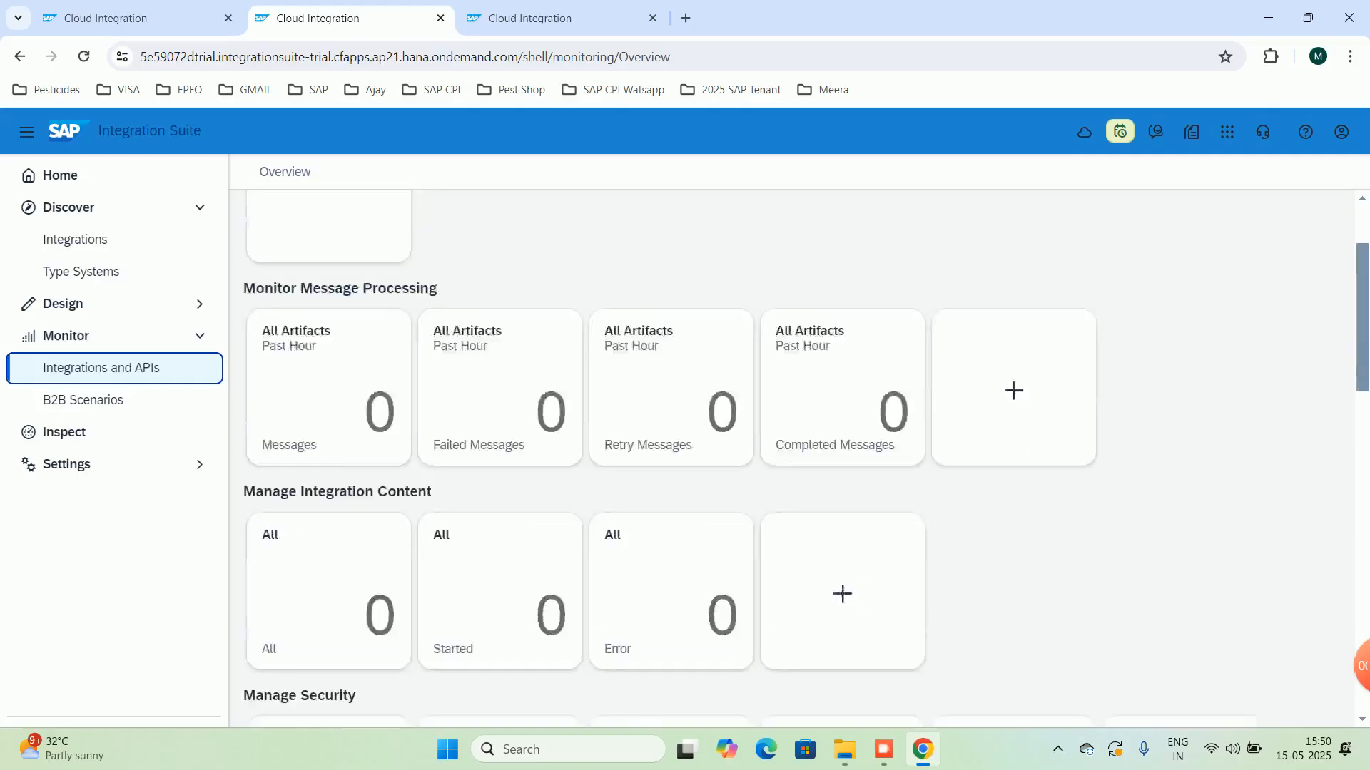
{"action": "scroll", "coordinate": [806, 457], "scroll_direction": "down", "scroll_amount": 1}
{"action": "scroll", "coordinate": [807, 456], "scroll_direction": "down", "scroll_amount": 1}
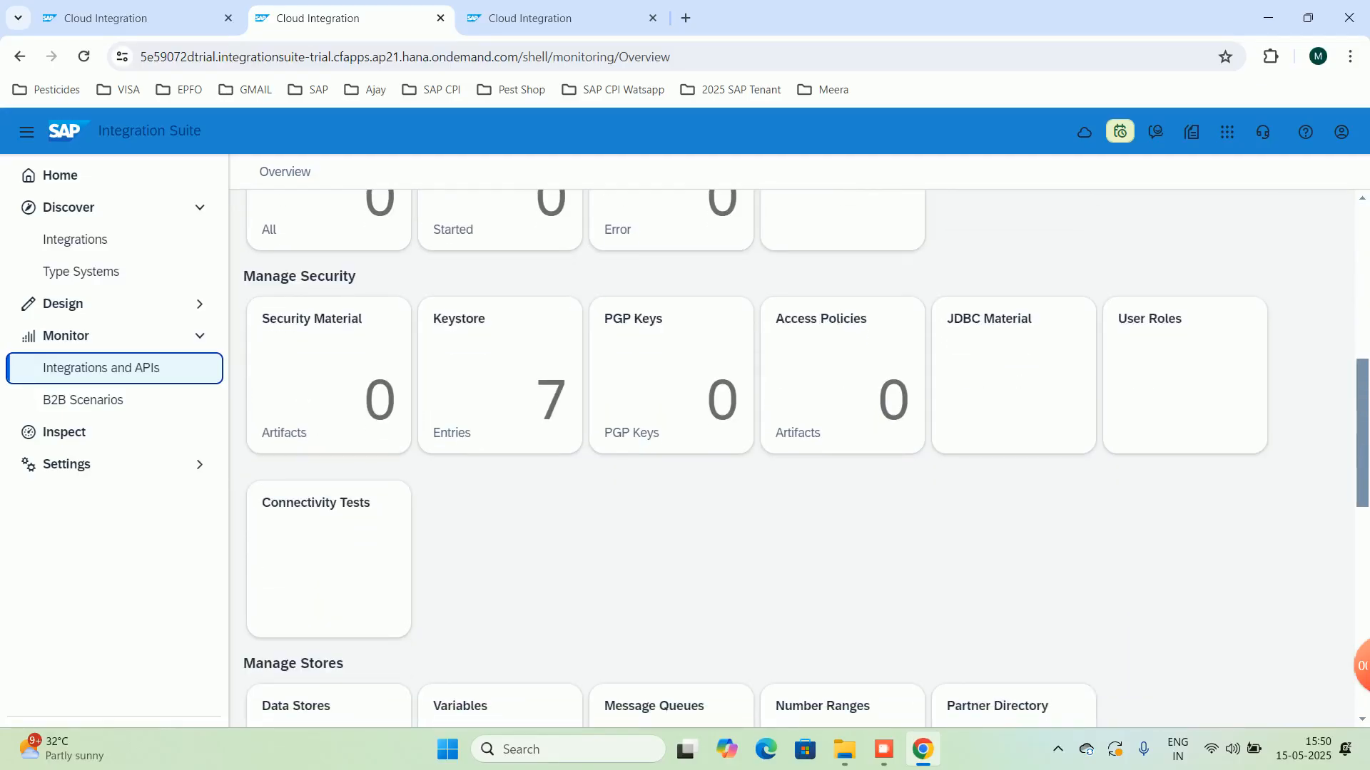
{"action": "scroll", "coordinate": [807, 457], "scroll_direction": "down", "scroll_amount": 1}
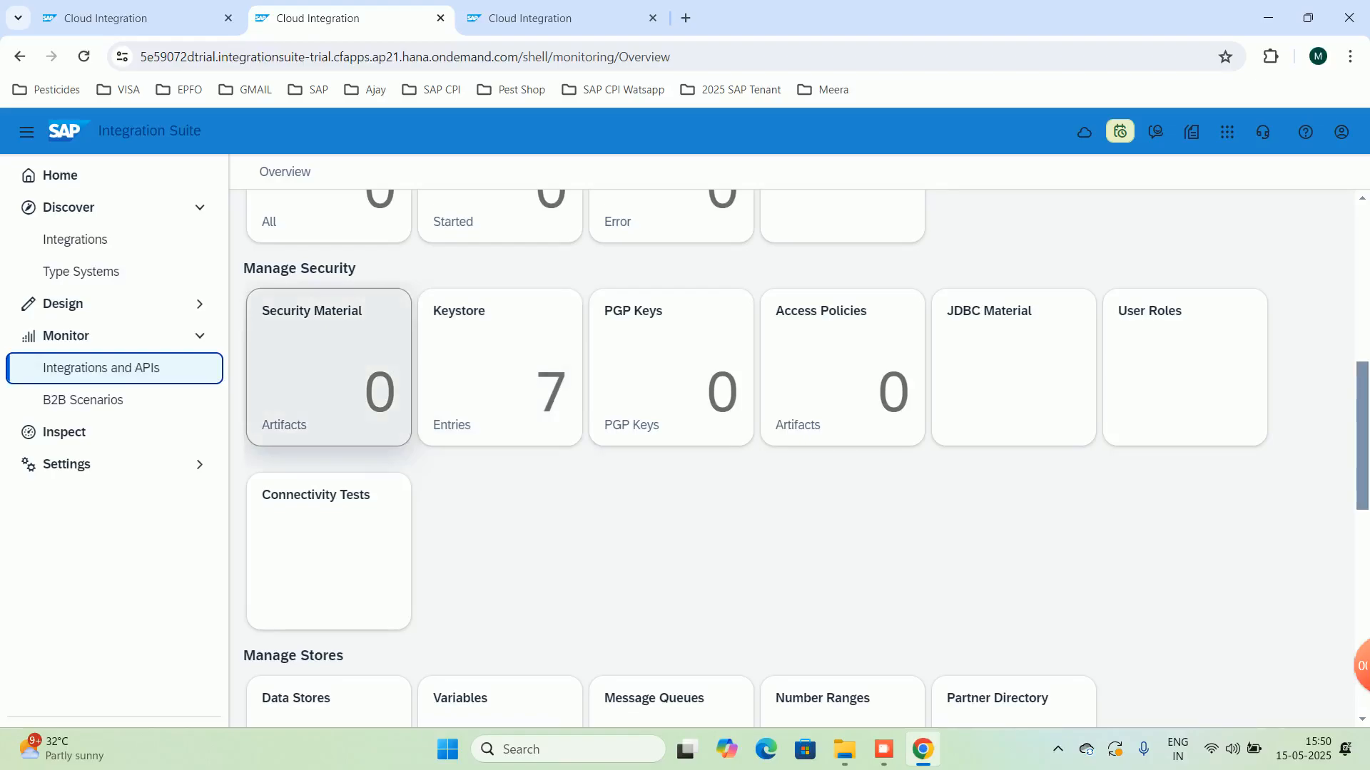
{"action": "left_click", "coordinate": [328, 368]}
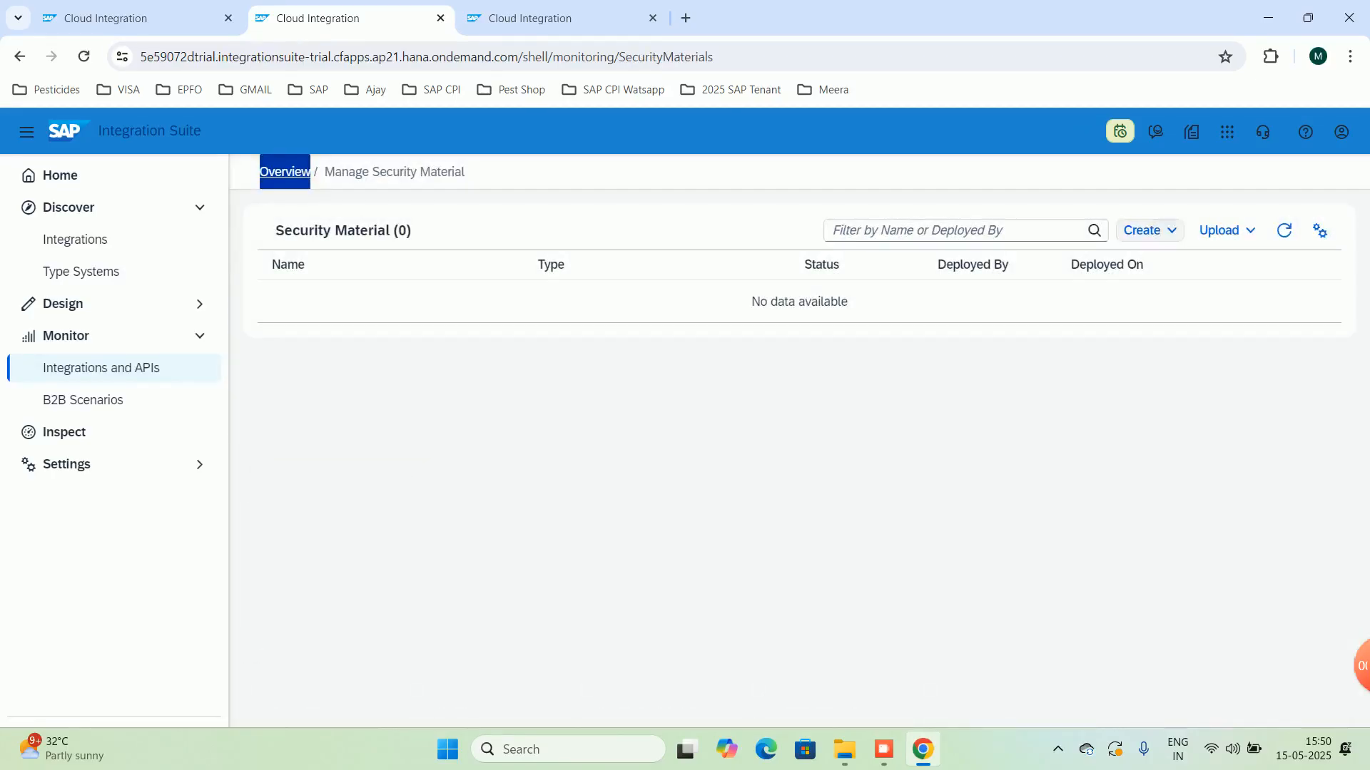
Try to deploy user credentials named Gmail of type User Credentials with user First, entering the account password and its repetition.
{"action": "left_click", "coordinate": [1147, 230]}
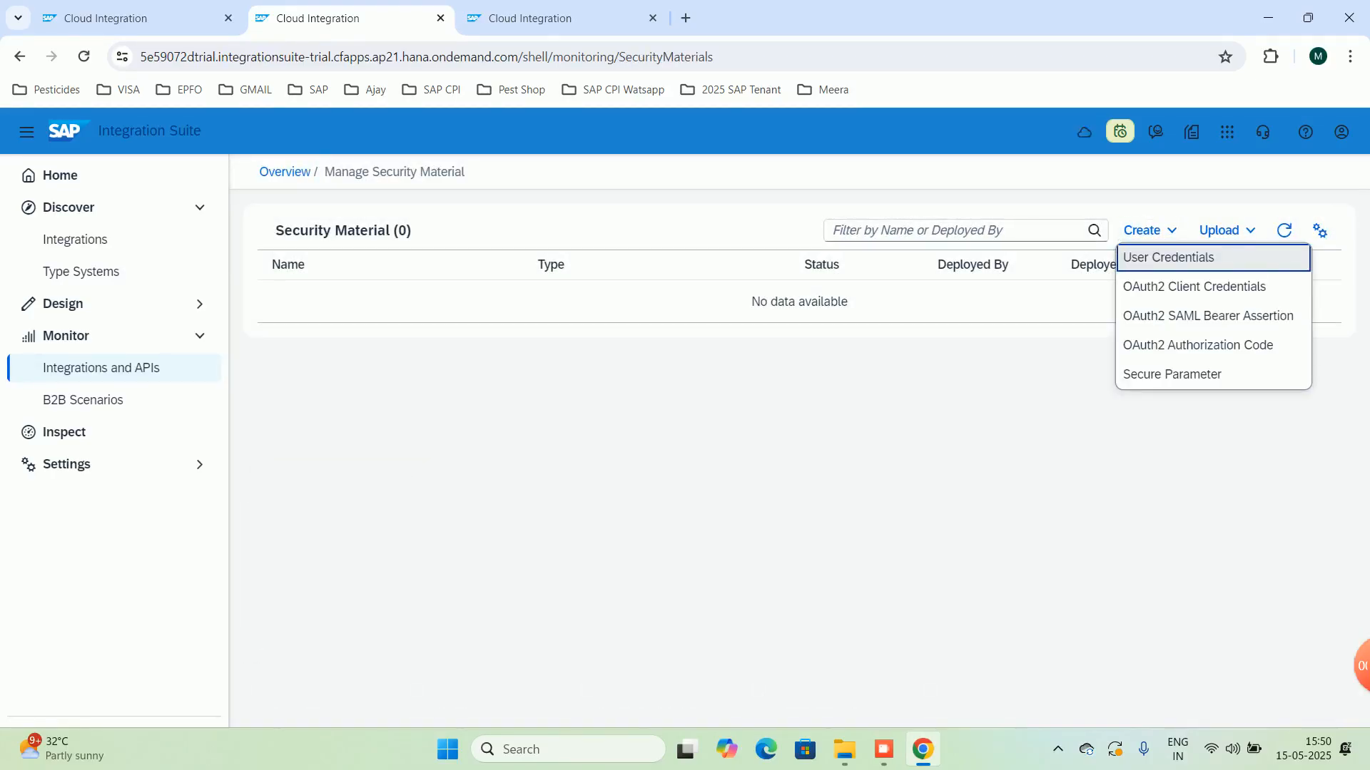
{"action": "left_click", "coordinate": [1168, 258]}
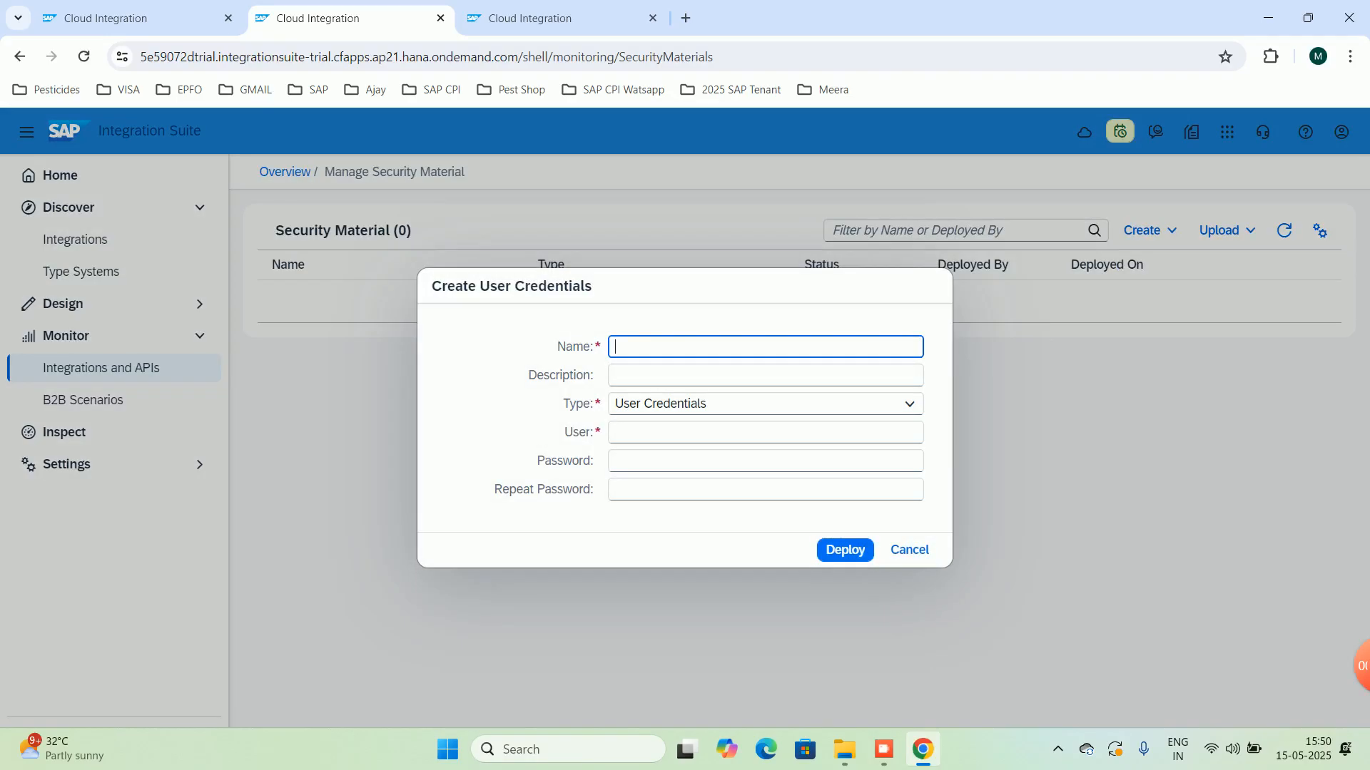
{"action": "type", "text": "Gmail"}
{"action": "left_click", "coordinate": [765, 432]}
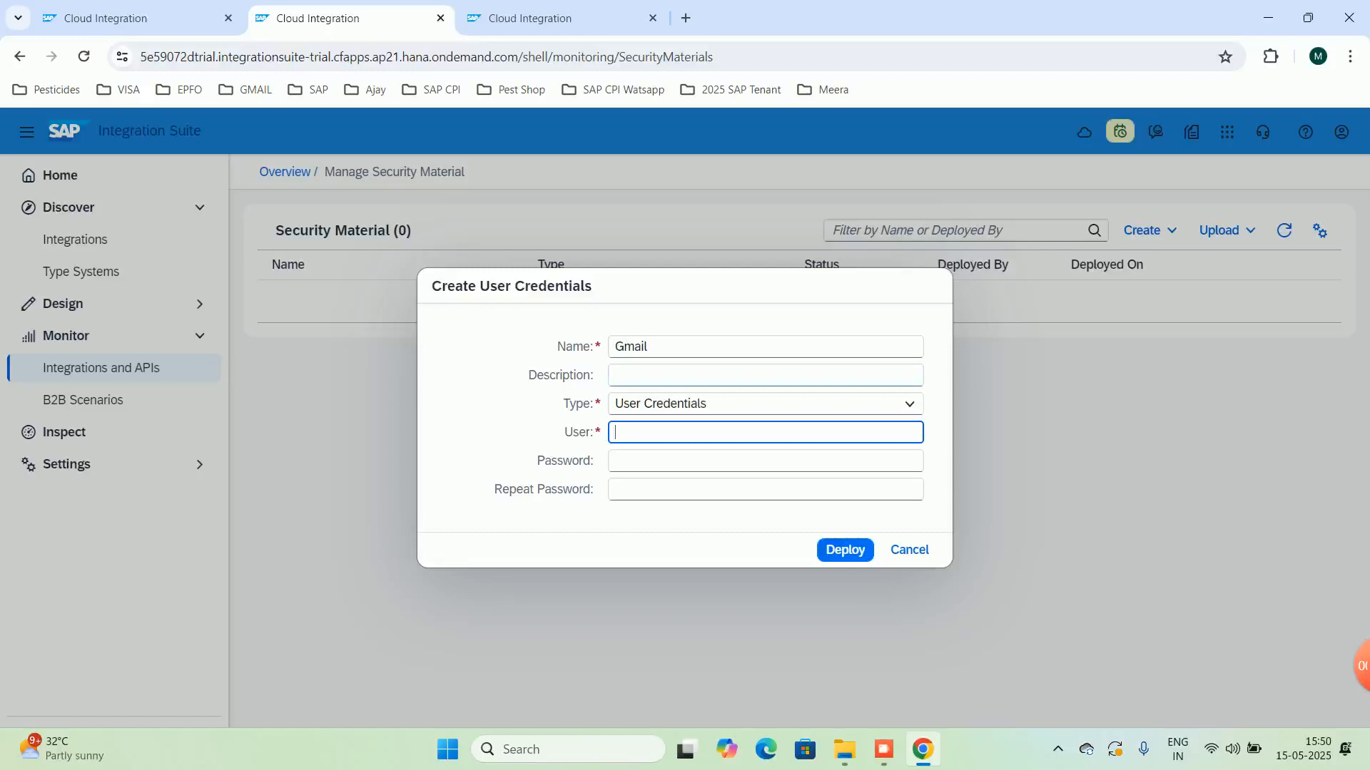
{"action": "type", "text": "First"}
{"action": "key", "text": "Tab"}
{"action": "type", "text": "•••"}
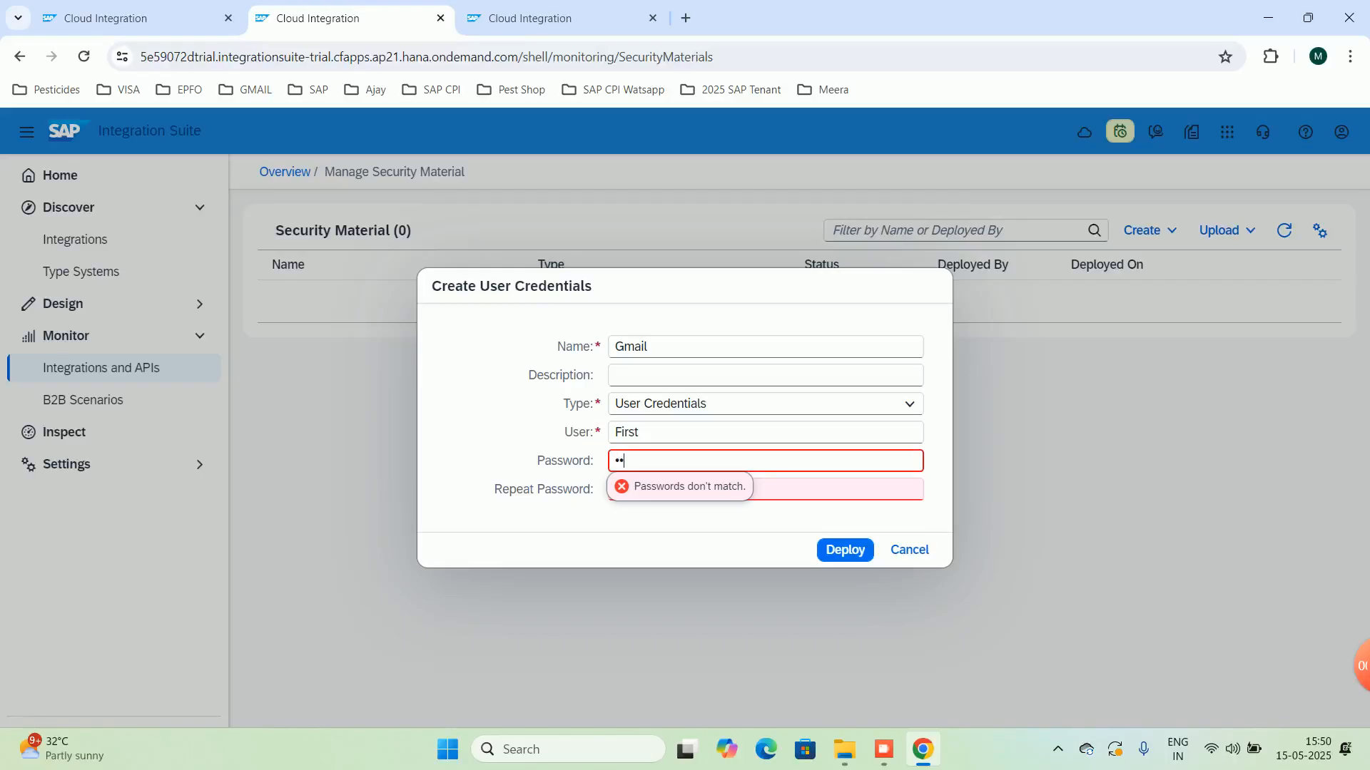
{"action": "type", "text": "••••••••••••"}
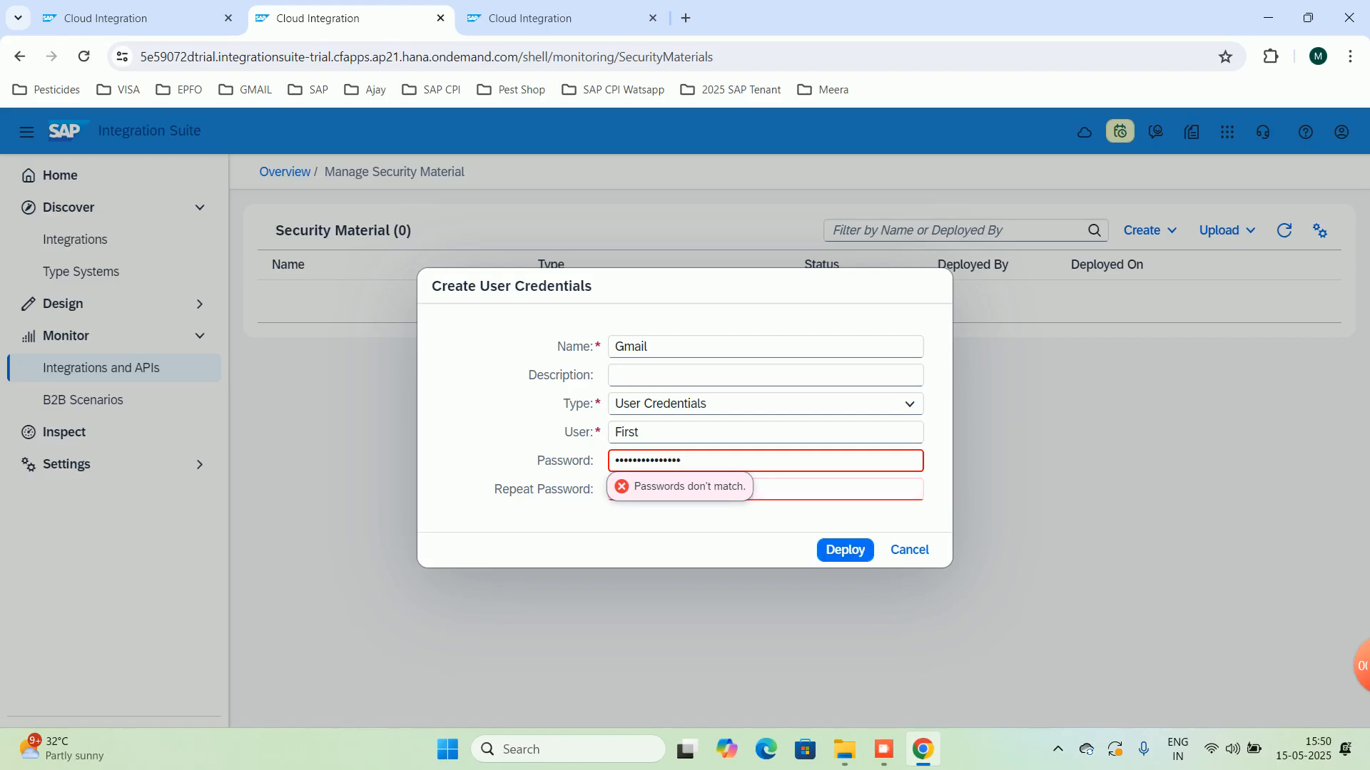
{"action": "key", "text": "Tab"}
{"action": "type", "text": "•••"}
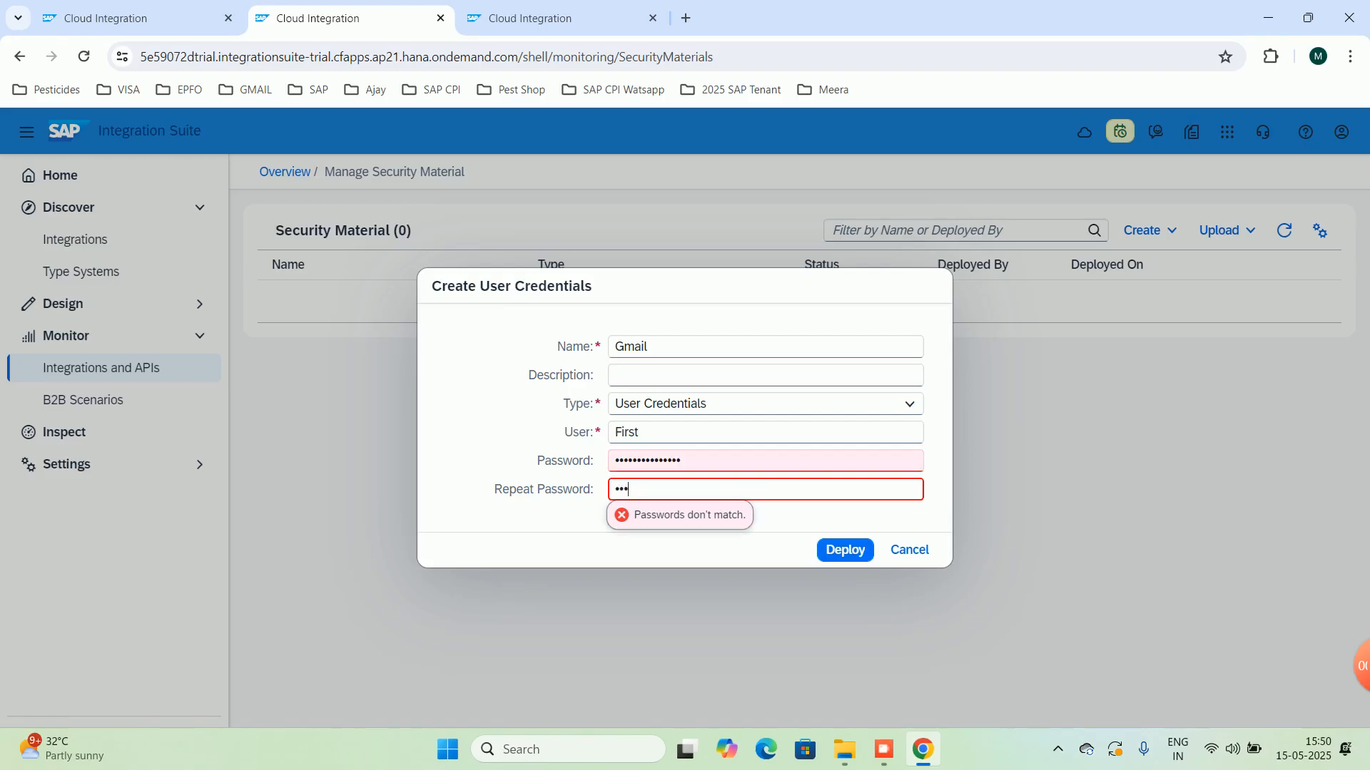
{"action": "type", "text": "••••••••••••"}
{"action": "left_click", "coordinate": [844, 550]}
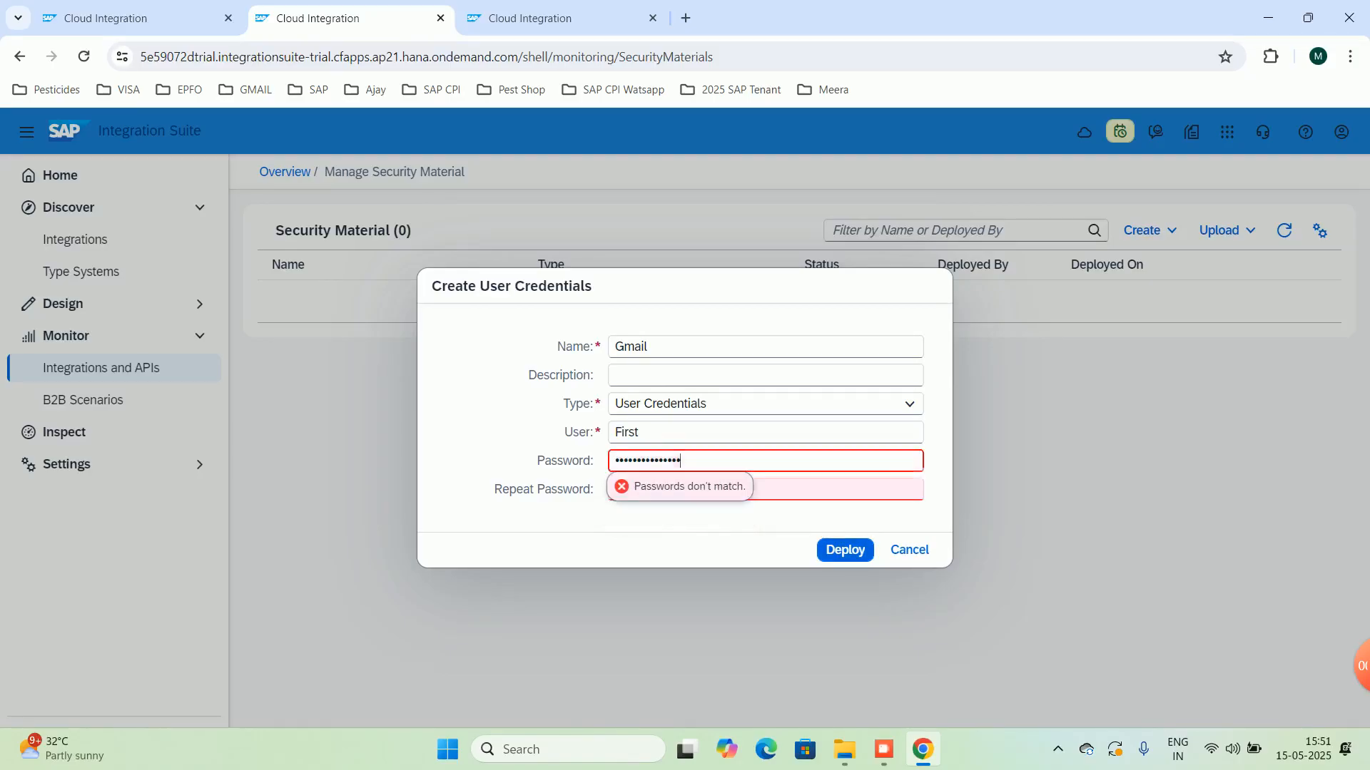
Clear and re-enter the account password in both the Password and Repeat Password fields of the Gmail credentials.
{"action": "left_click", "coordinate": [806, 489]}
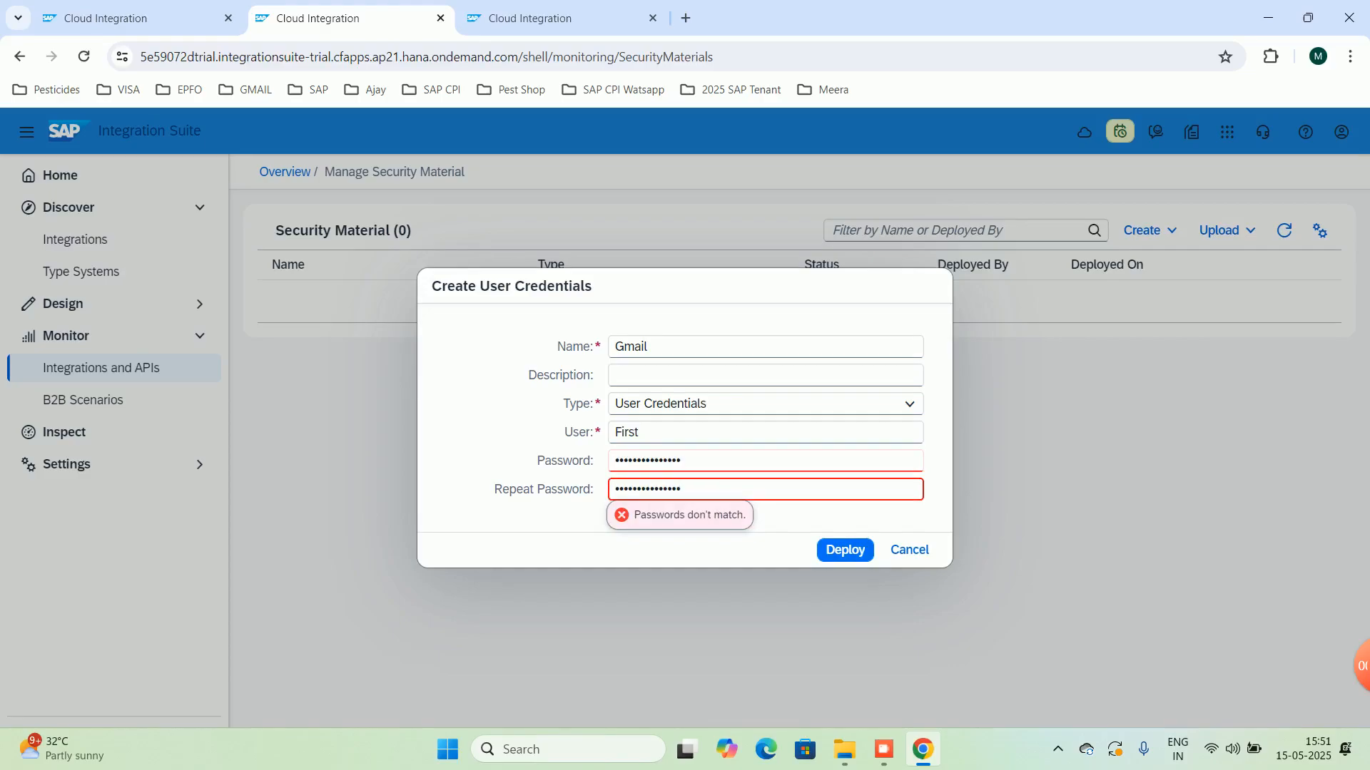
{"action": "left_click", "coordinate": [806, 460]}
{"action": "key", "text": "BackSpace"}
{"action": "key", "text": "BackSpace"}
{"action": "key", "text": "BackSpace"}
{"action": "key", "text": "BackSpace"}
{"action": "key", "text": "BackSpace"}
{"action": "key", "text": "BackSpace"}
{"action": "key", "text": "BackSpace"}
{"action": "key", "text": "BackSpace"}
{"action": "key", "text": "BackSpace"}
{"action": "key", "text": "BackSpace"}
{"action": "key", "text": "BackSpace"}
{"action": "key", "text": "BackSpace"}
{"action": "key", "text": "BackSpace"}
{"action": "key", "text": "BackSpace"}
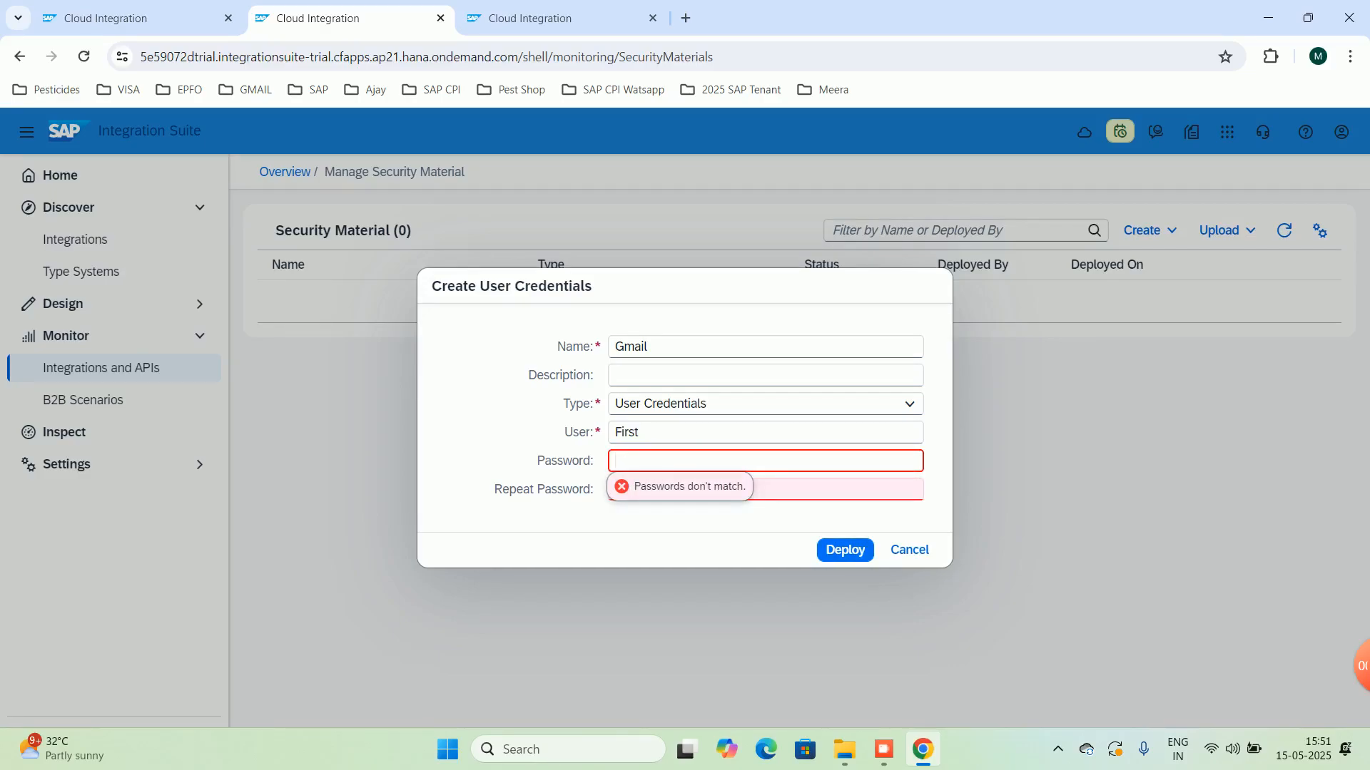
{"action": "type", "text": "***************"}
{"action": "left_click", "coordinate": [785, 490]}
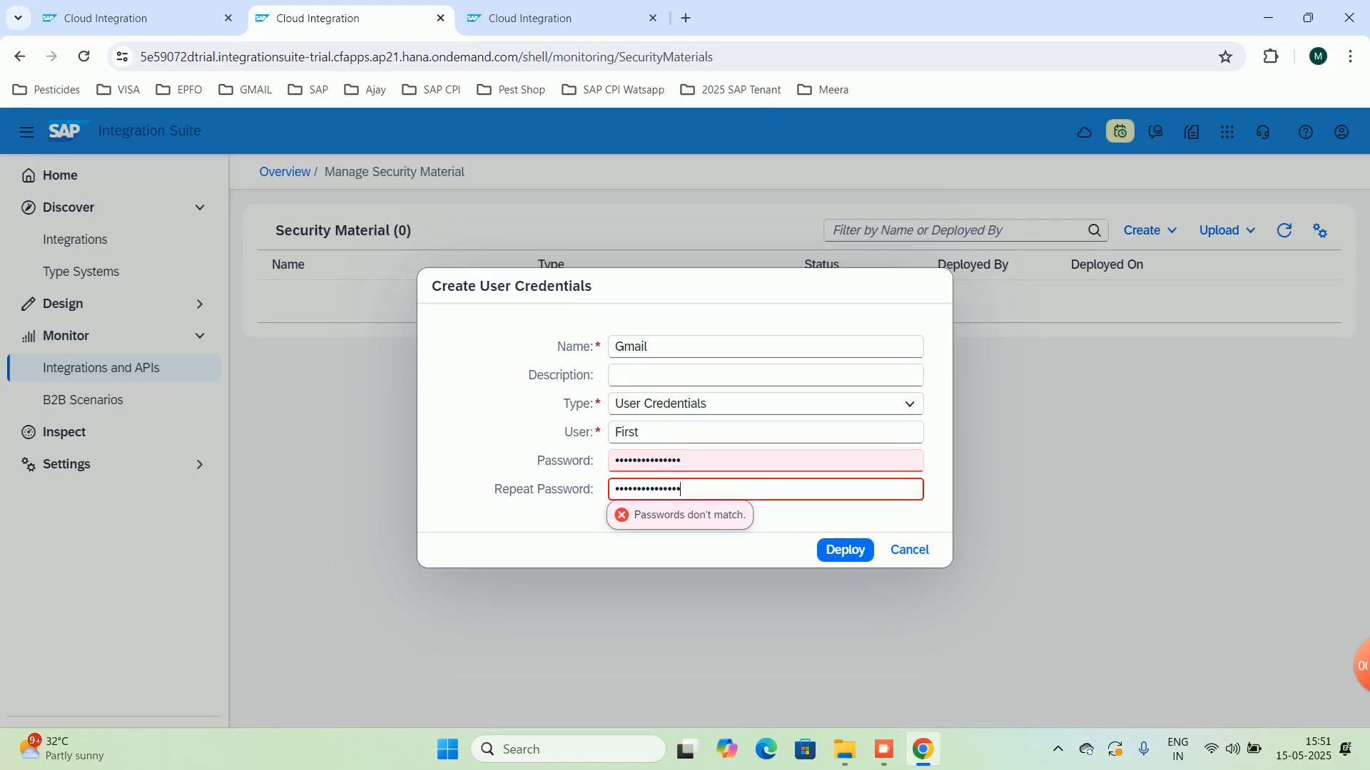
{"action": "key", "text": "BackSpace"}
{"action": "key", "text": "BackSpace"}
{"action": "key", "text": "BackSpace"}
{"action": "key", "text": "BackSpace"}
{"action": "key", "text": "BackSpace"}
{"action": "key", "text": "BackSpace"}
{"action": "key", "text": "BackSpace"}
{"action": "key", "text": "BackSpace"}
{"action": "key", "text": "BackSpace"}
{"action": "key", "text": "BackSpace"}
{"action": "key", "text": "BackSpace"}
{"action": "key", "text": "BackSpace"}
{"action": "key", "text": "BackSpace"}
{"action": "key", "text": "BackSpace"}
{"action": "type", "text": "***************"}
Choose User Credentials as the credential type again and cancel creating the Gmail credentials.
{"action": "left_click", "coordinate": [766, 403]}
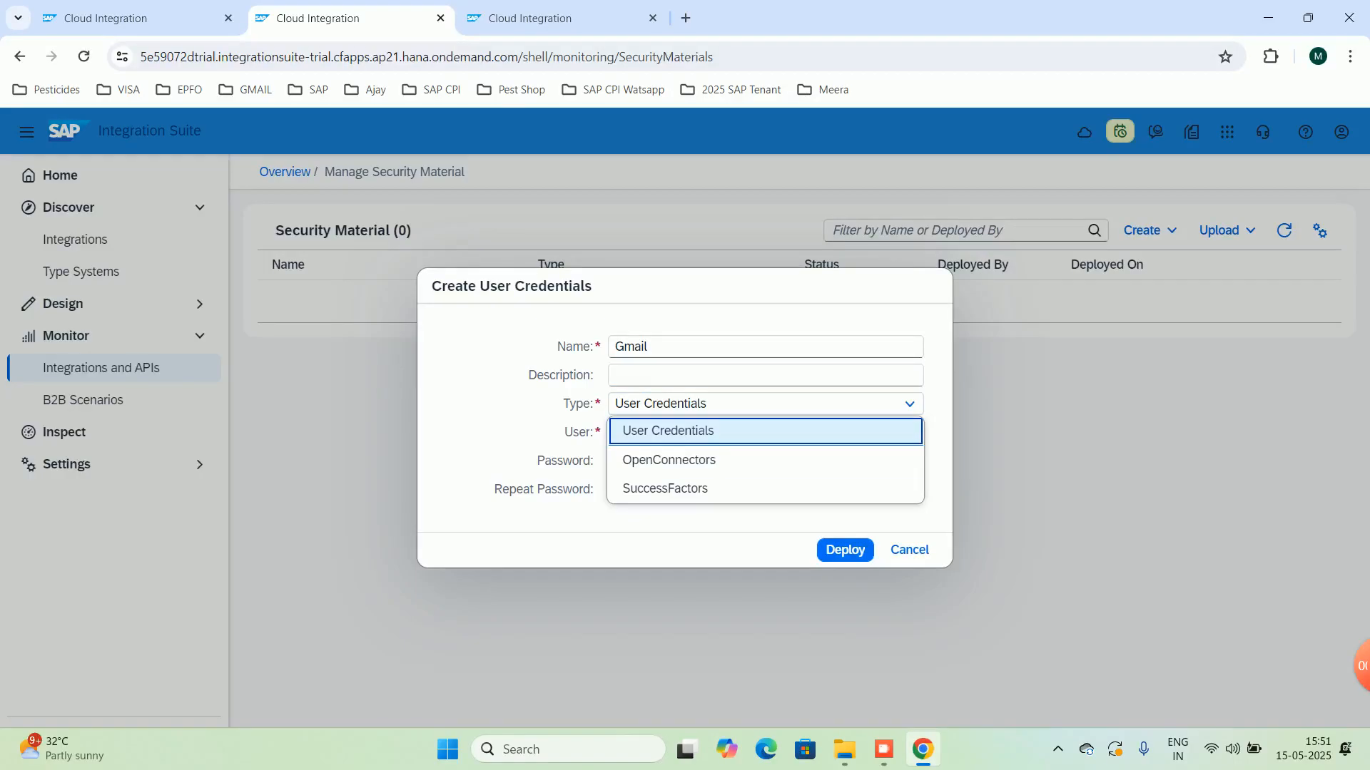
{"action": "left_click", "coordinate": [713, 431]}
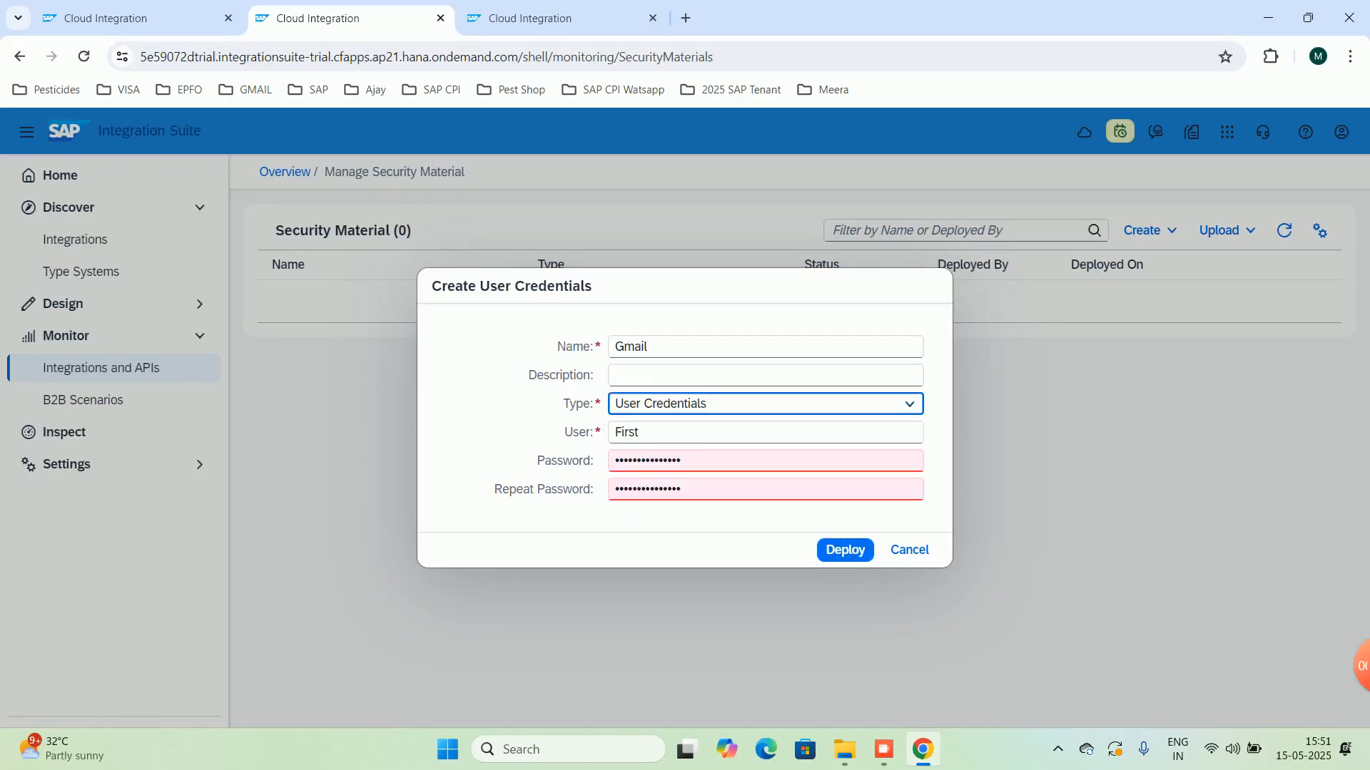
{"action": "left_click", "coordinate": [909, 550]}
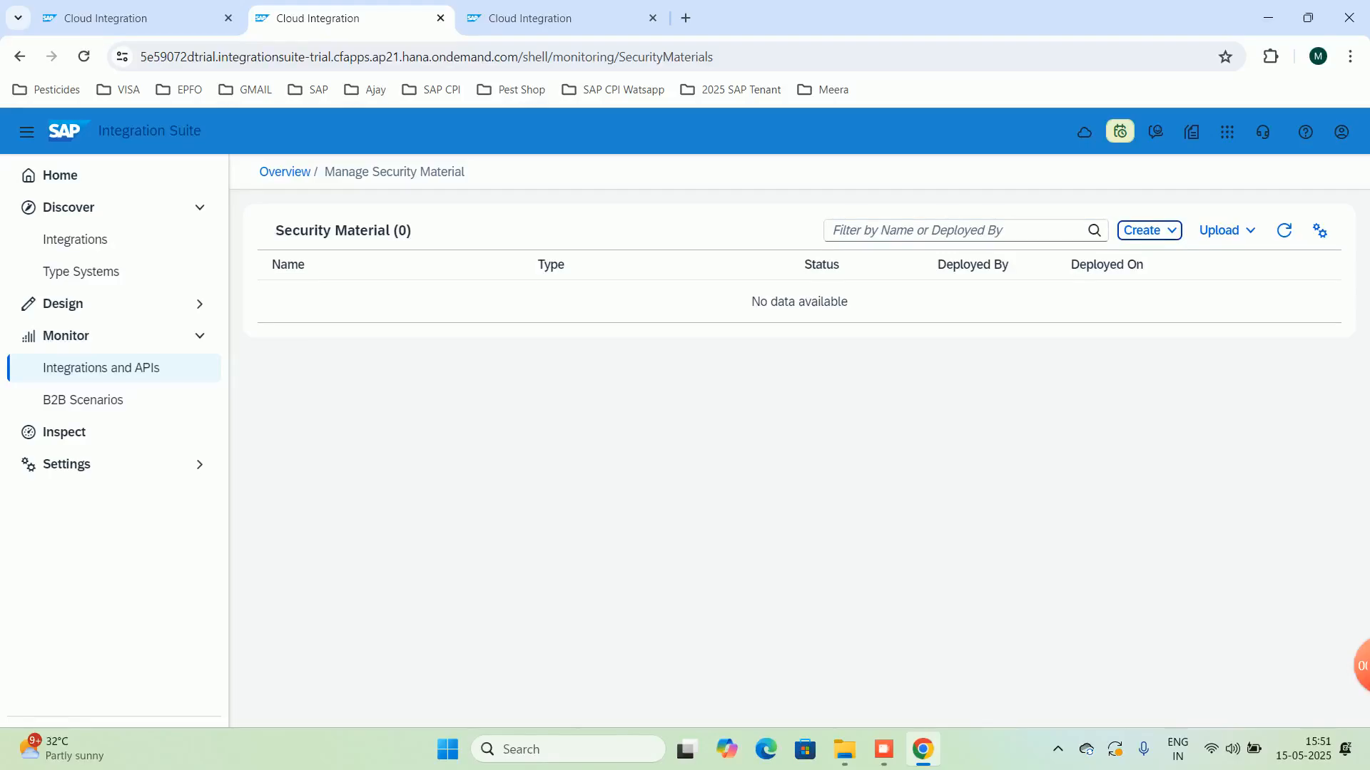
Leave the unsaved flow in the first browser tab for the monitoring overview, and return to the Security Material tab.
{"action": "left_click", "coordinate": [140, 19]}
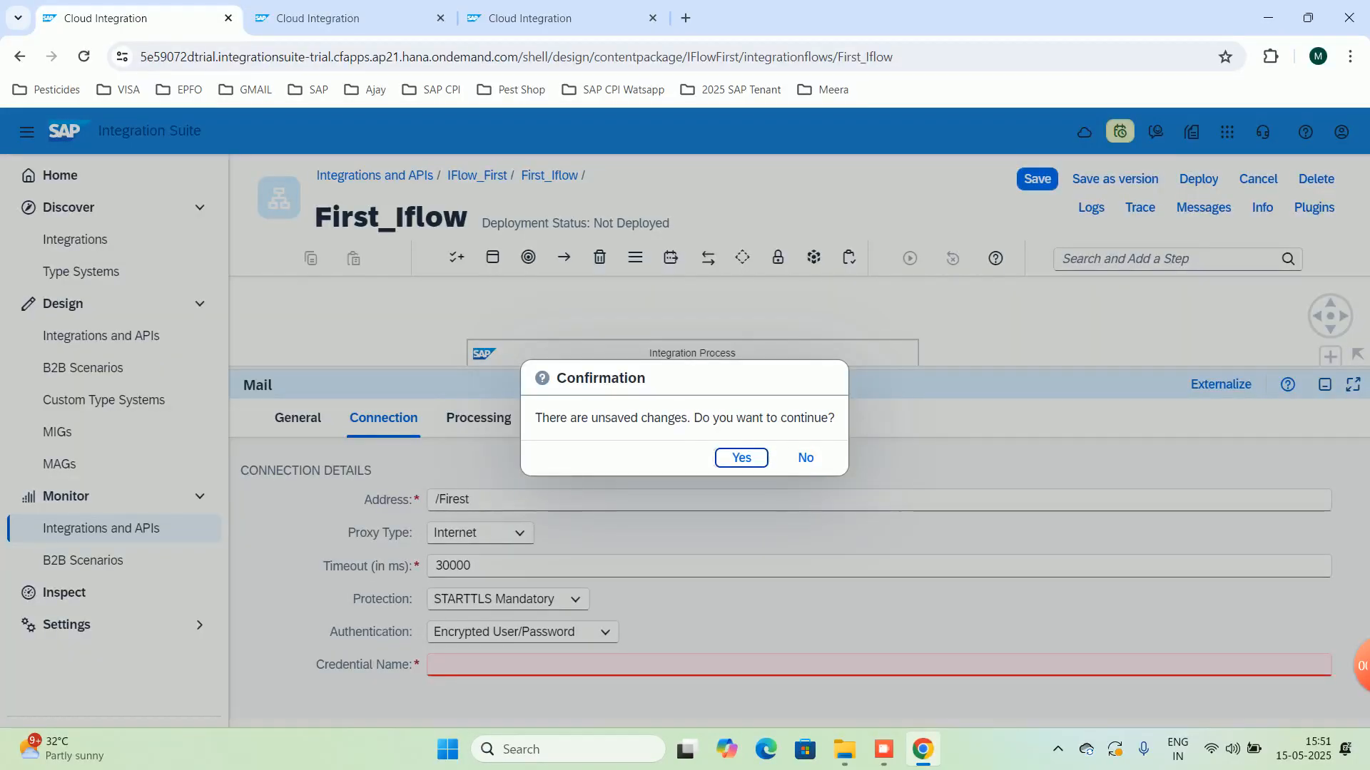
{"action": "left_click", "coordinate": [741, 458]}
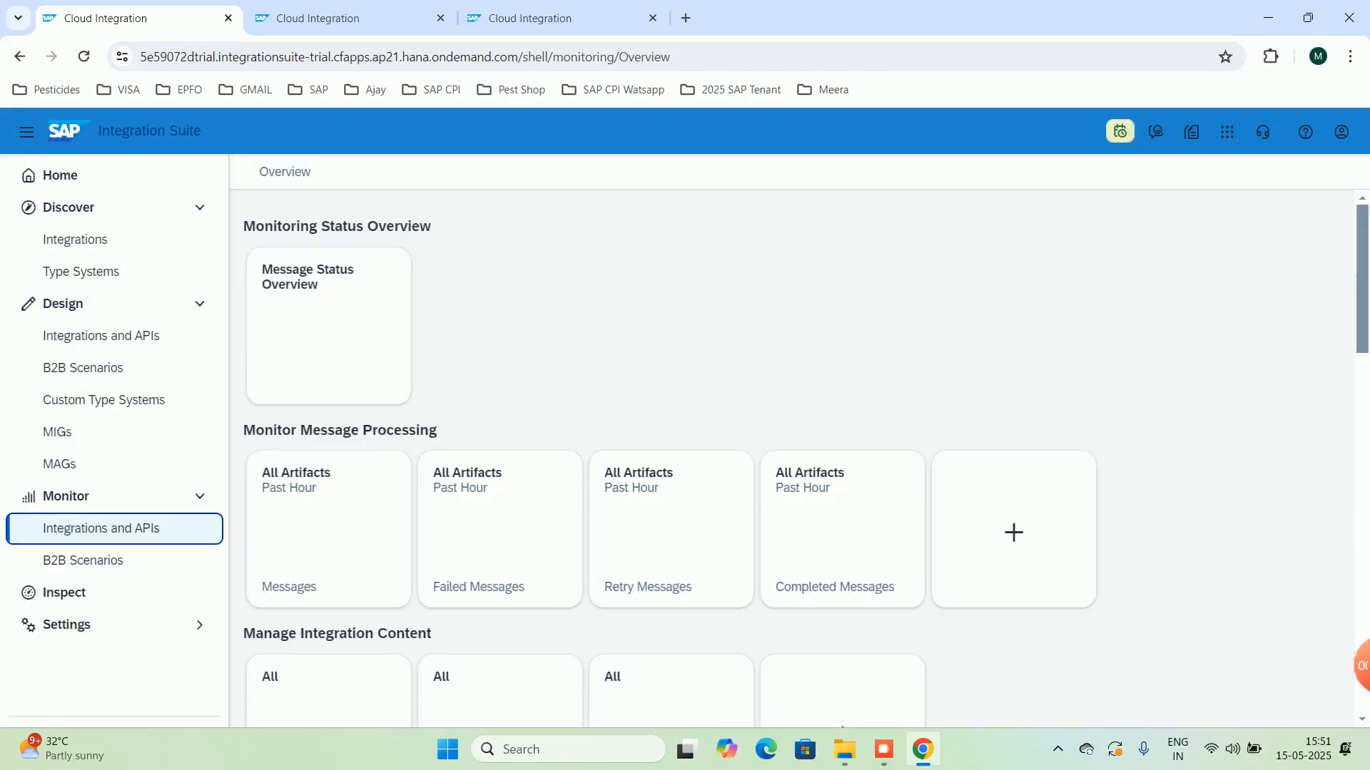
{"action": "left_click", "coordinate": [343, 19]}
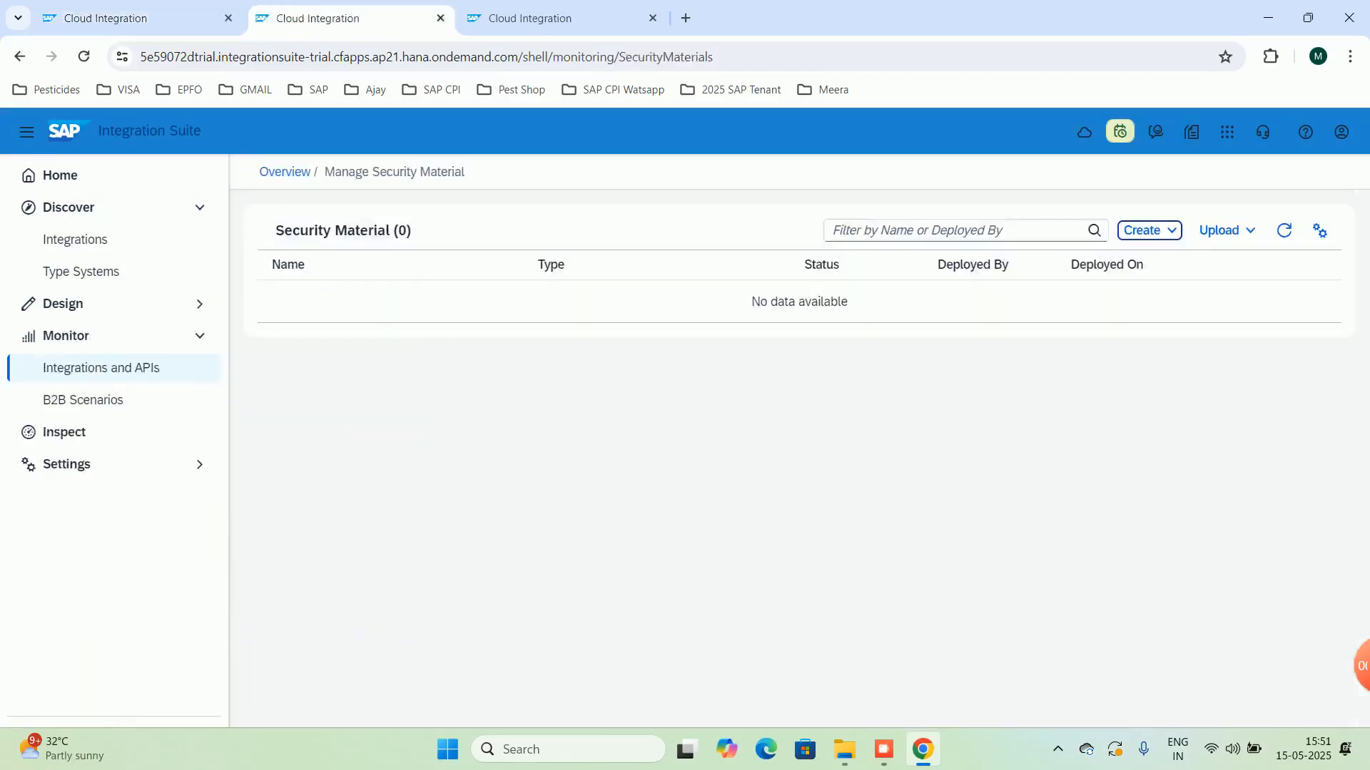
{"action": "left_click", "coordinate": [129, 18]}
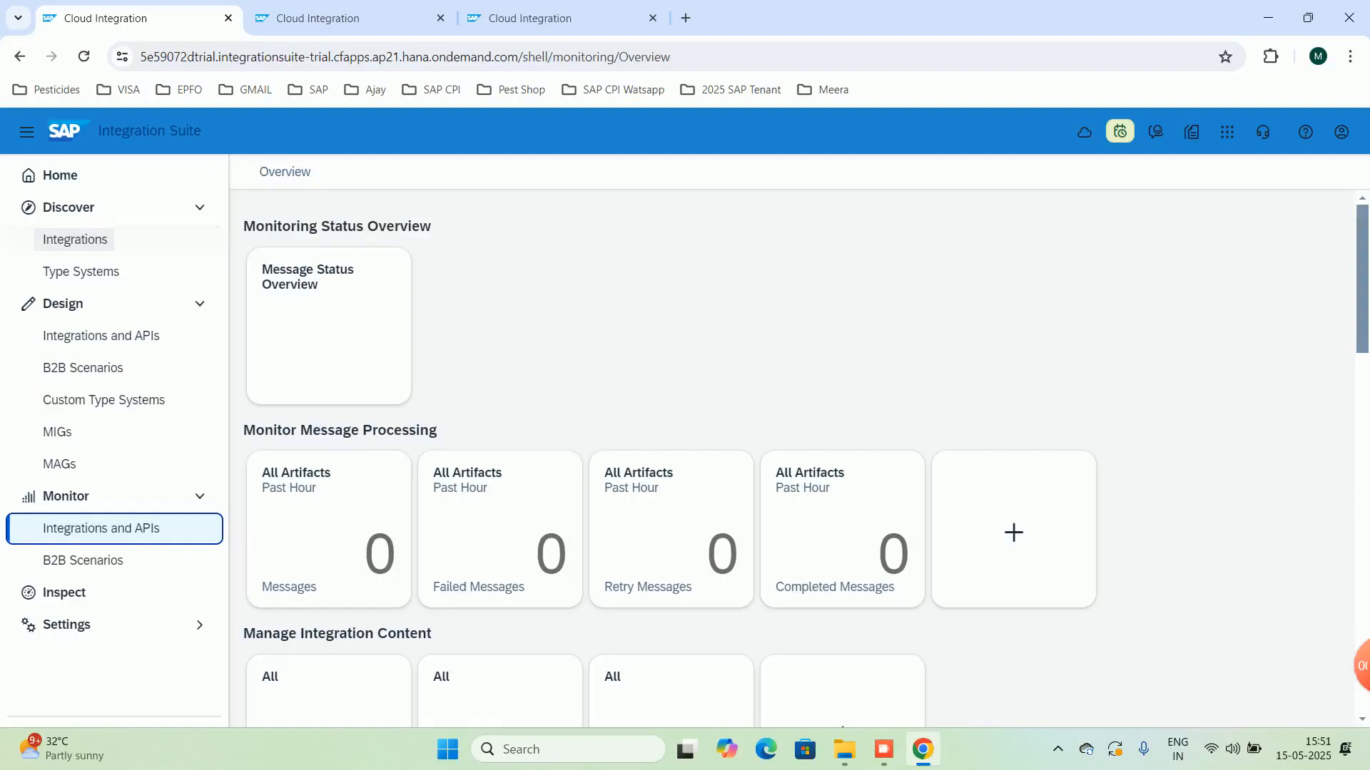
{"action": "left_click", "coordinate": [343, 19]}
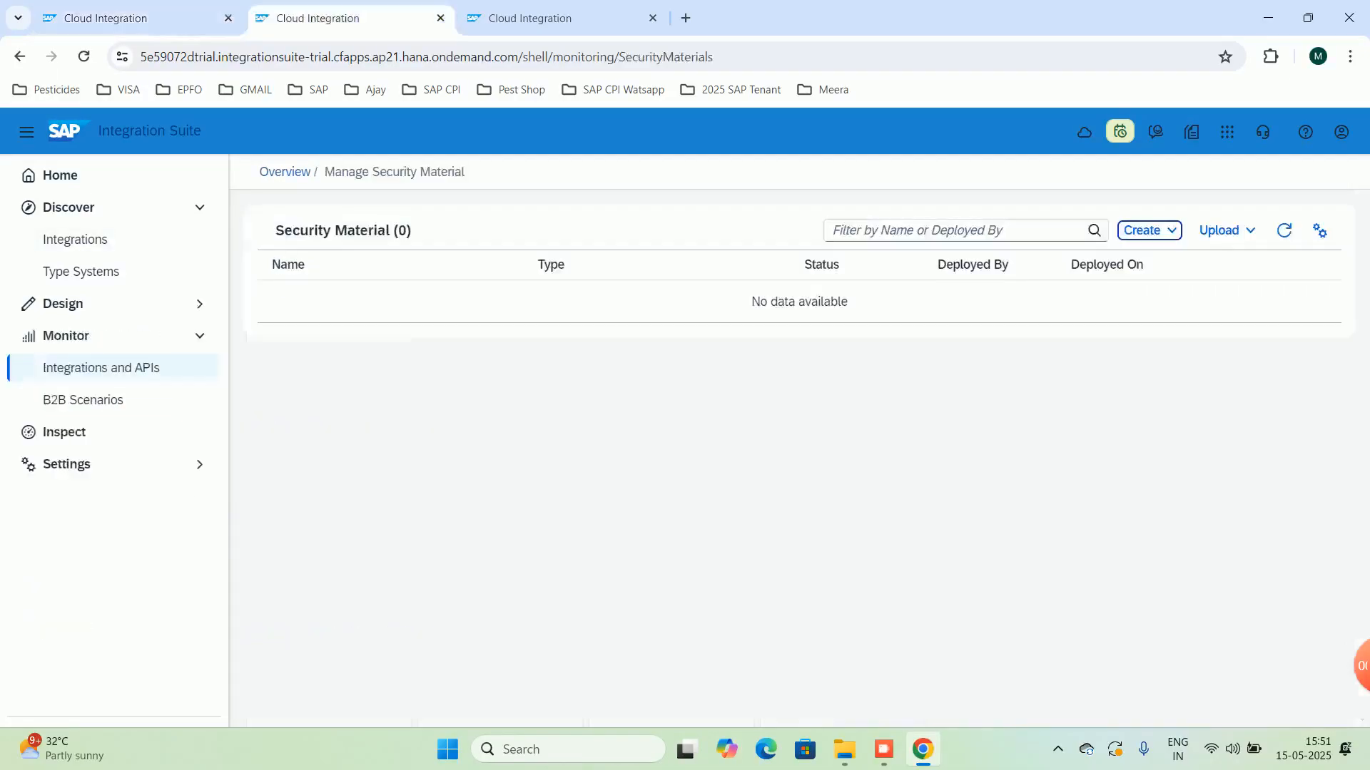
Open First_Iflow from the artifacts of the IFlow_First design package and recover its unsaved changes.
{"action": "left_click", "coordinate": [78, 304]}
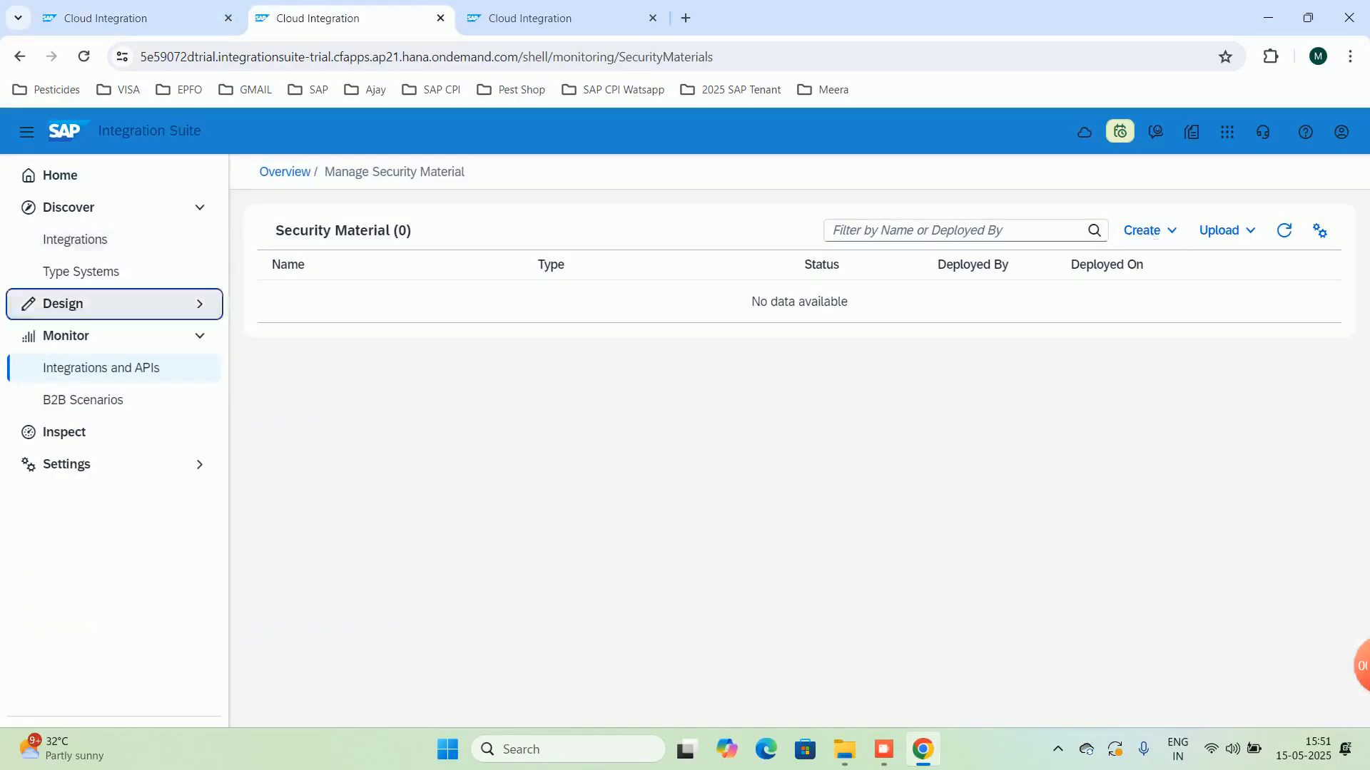
{"action": "left_click", "coordinate": [87, 335]}
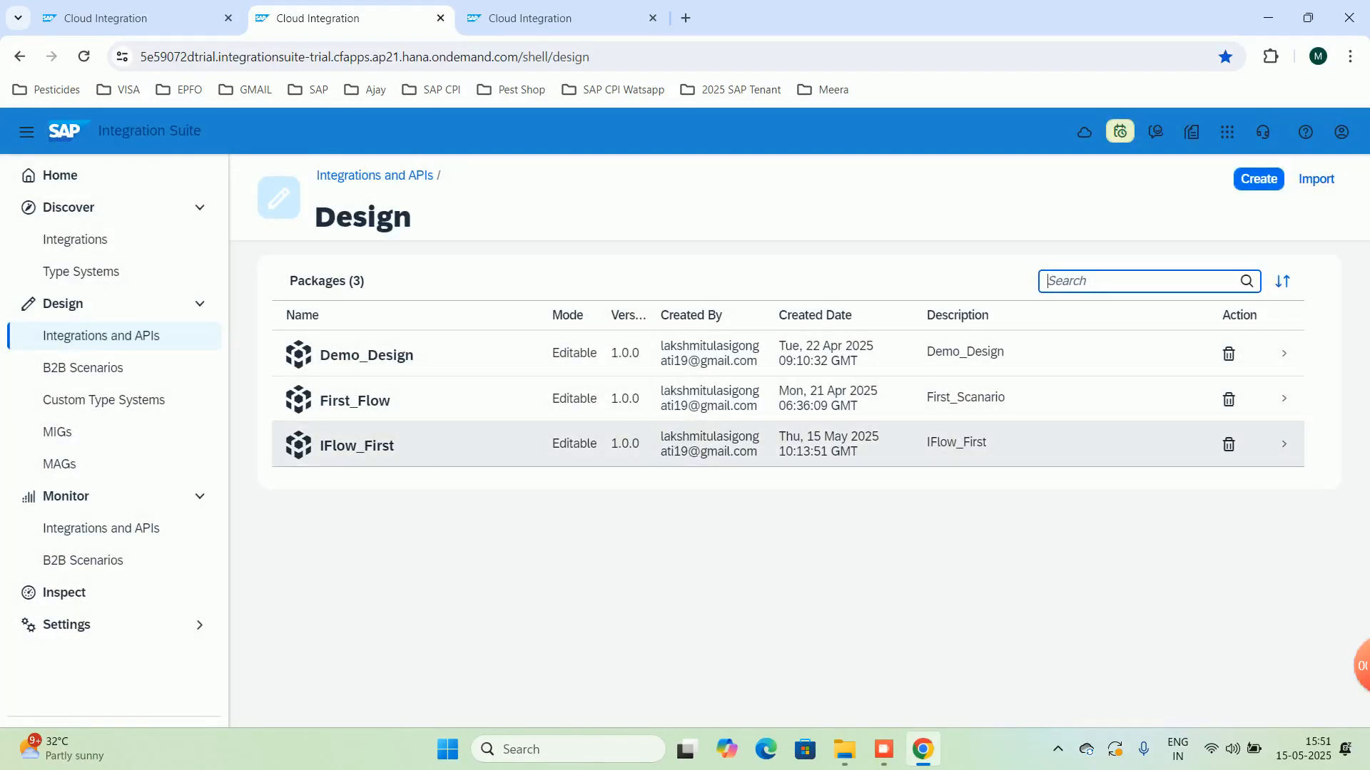
{"action": "left_click", "coordinate": [357, 446]}
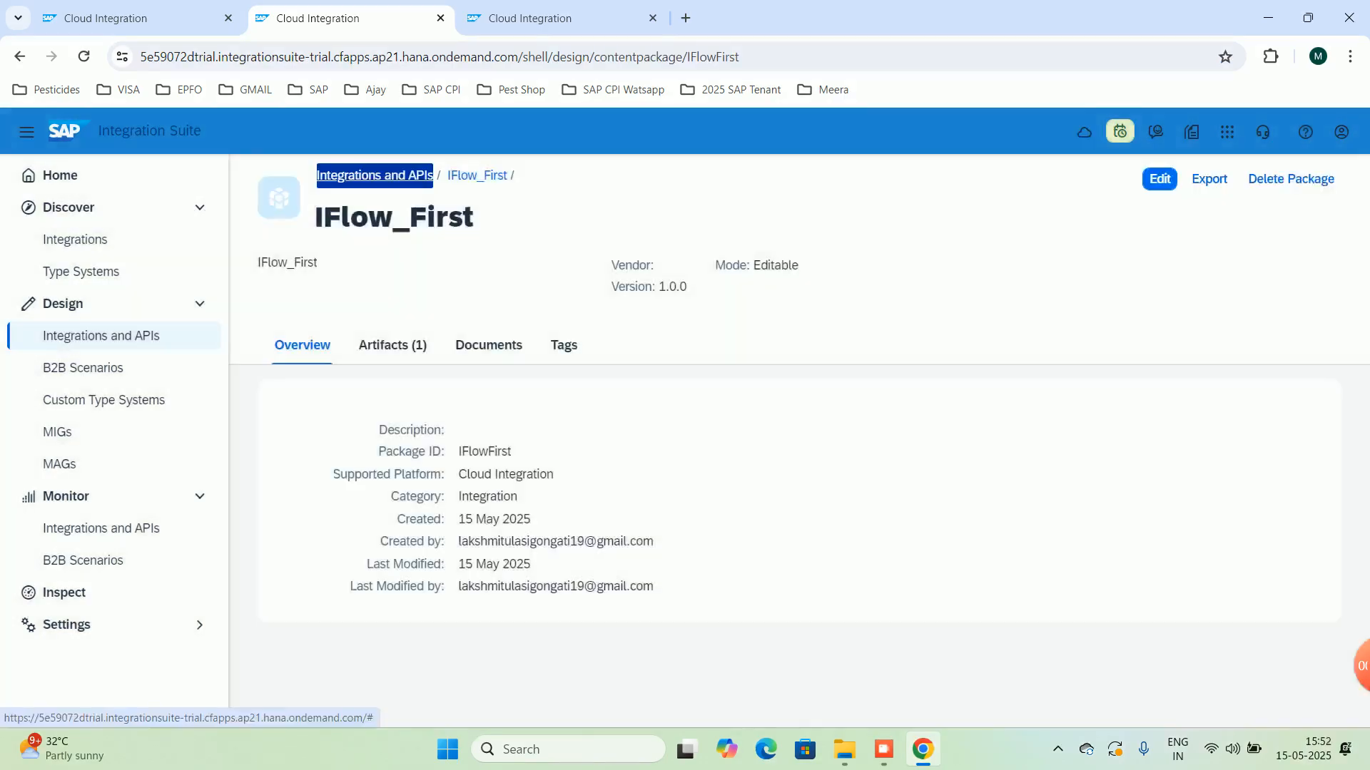
{"action": "left_click", "coordinate": [393, 345]}
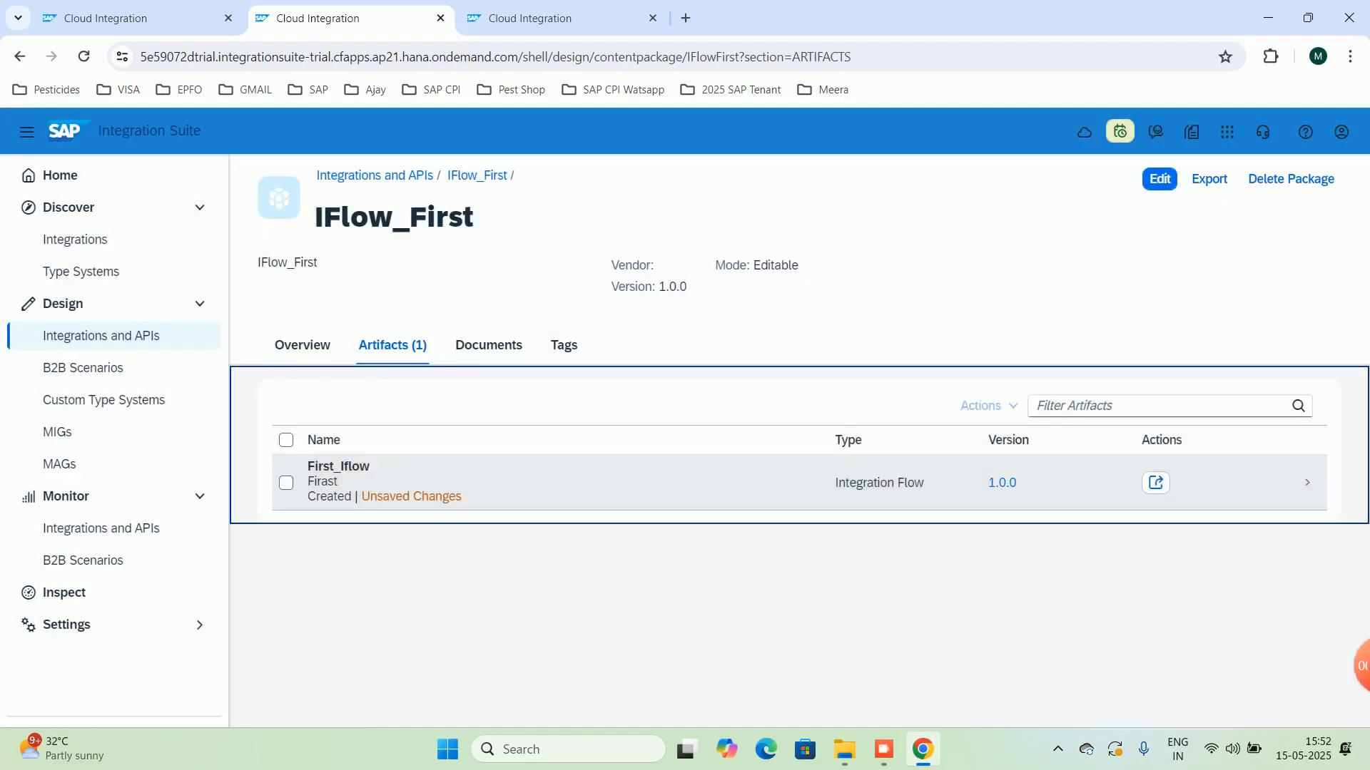
{"action": "left_click", "coordinate": [340, 468]}
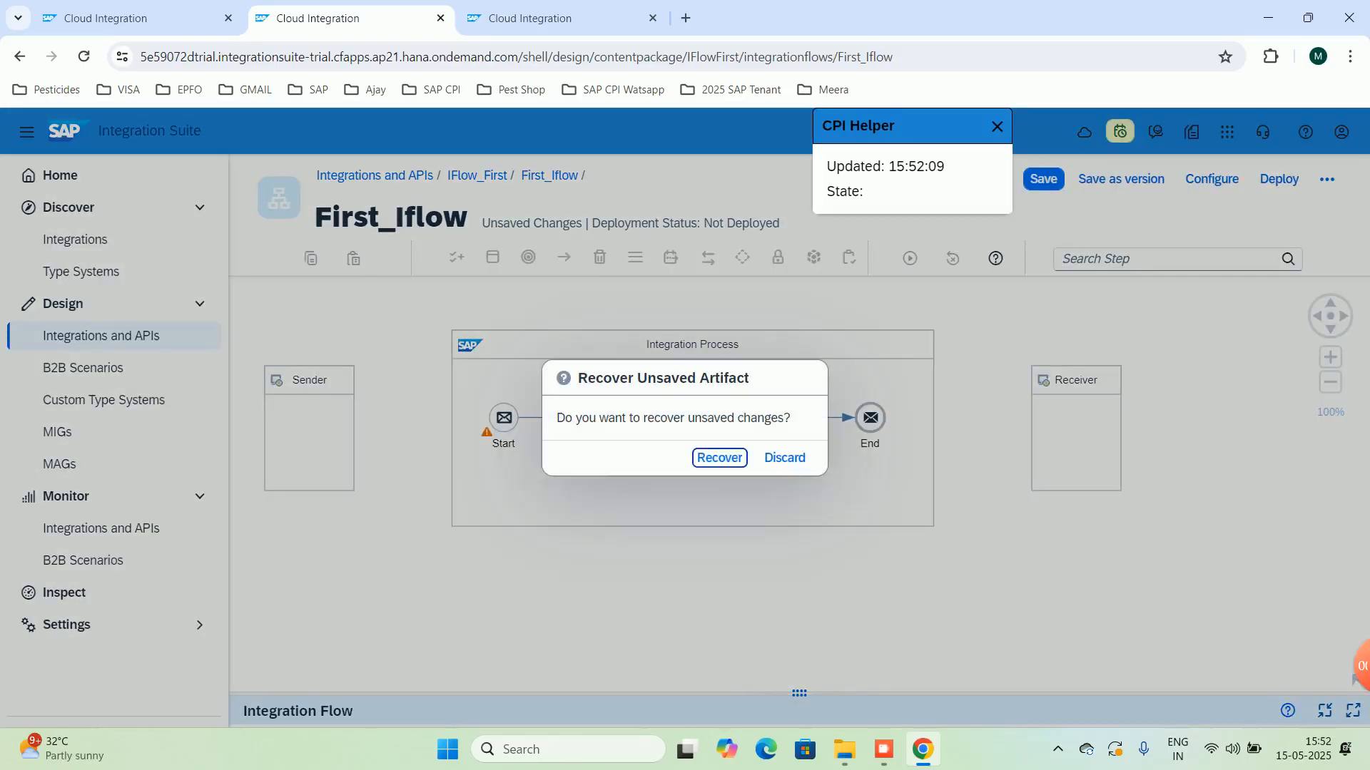
{"action": "key", "text": "Return"}
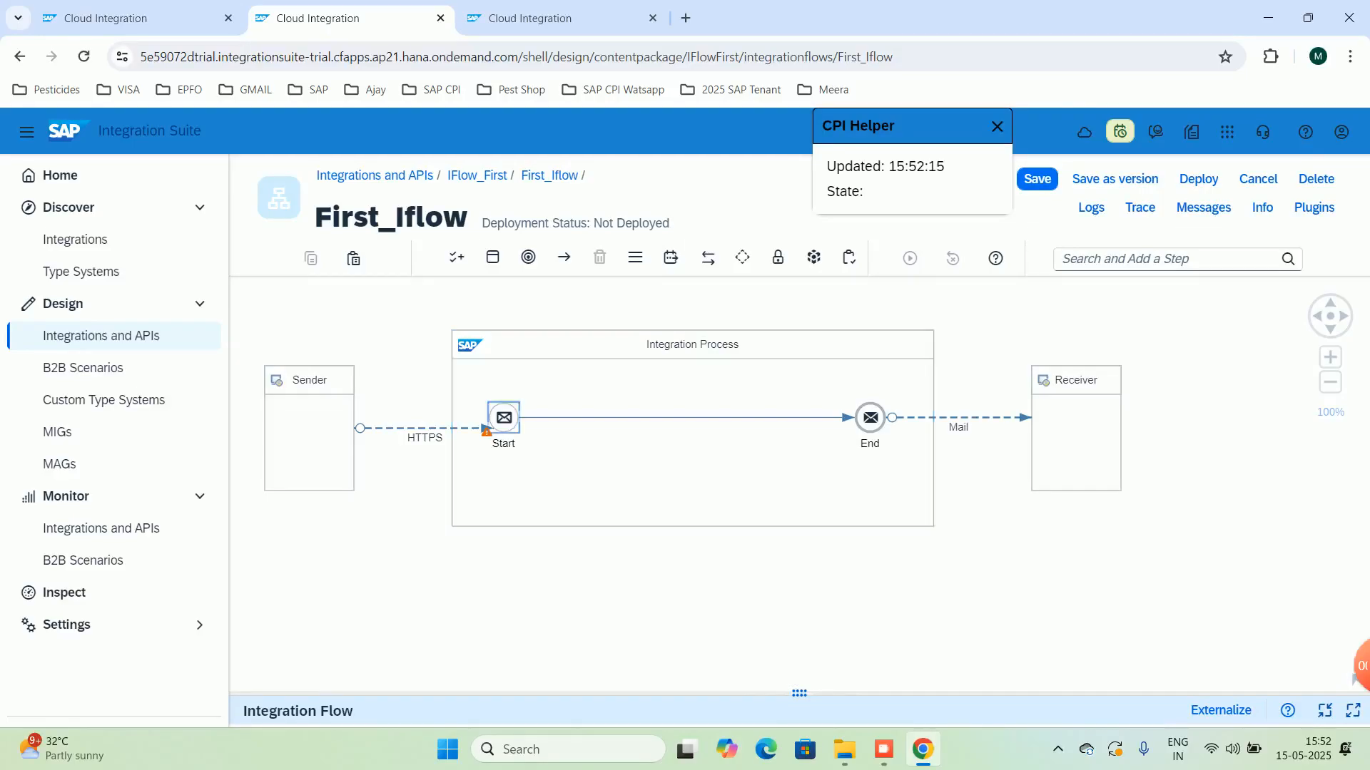
Review the Mail receiver channel's connection details and the Manage Security section of the monitoring overview in the first browser tab.
{"action": "left_click", "coordinate": [970, 417]}
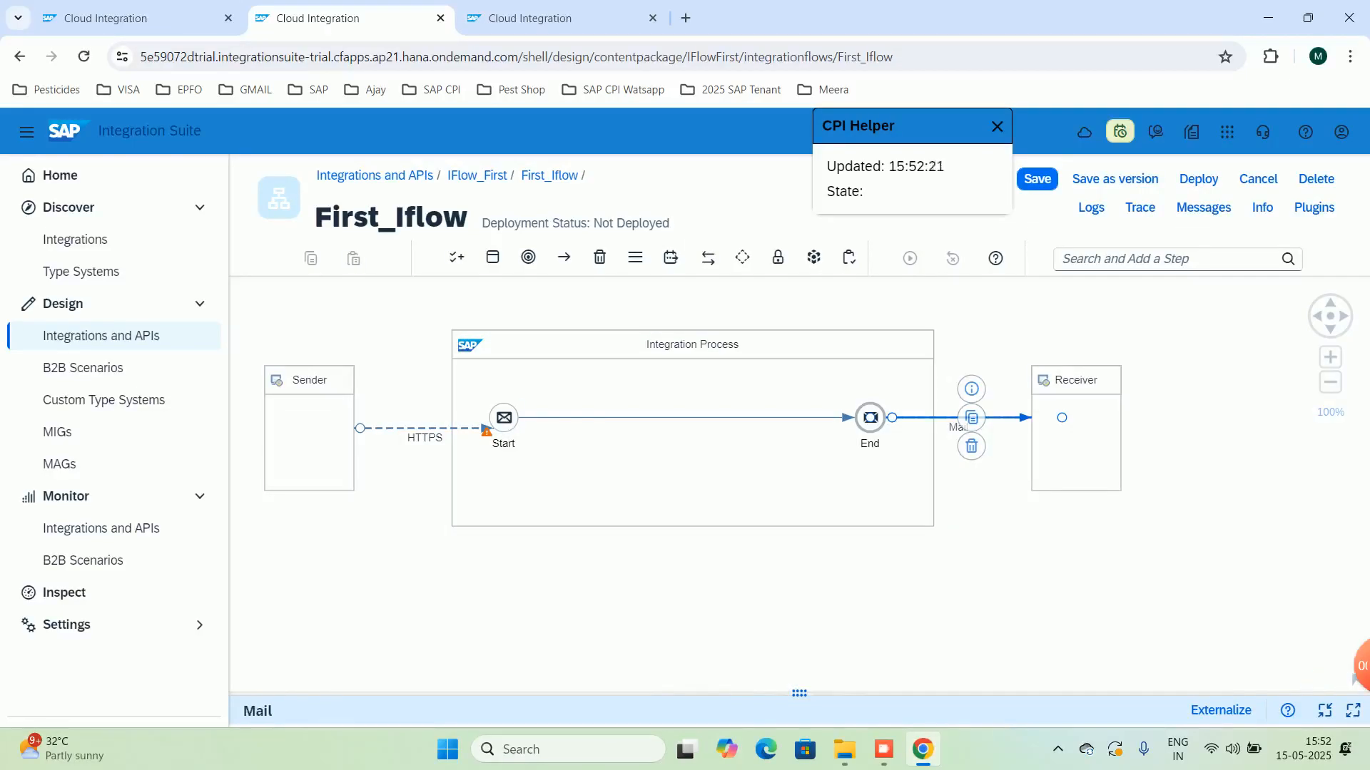
{"action": "left_click", "coordinate": [384, 361]}
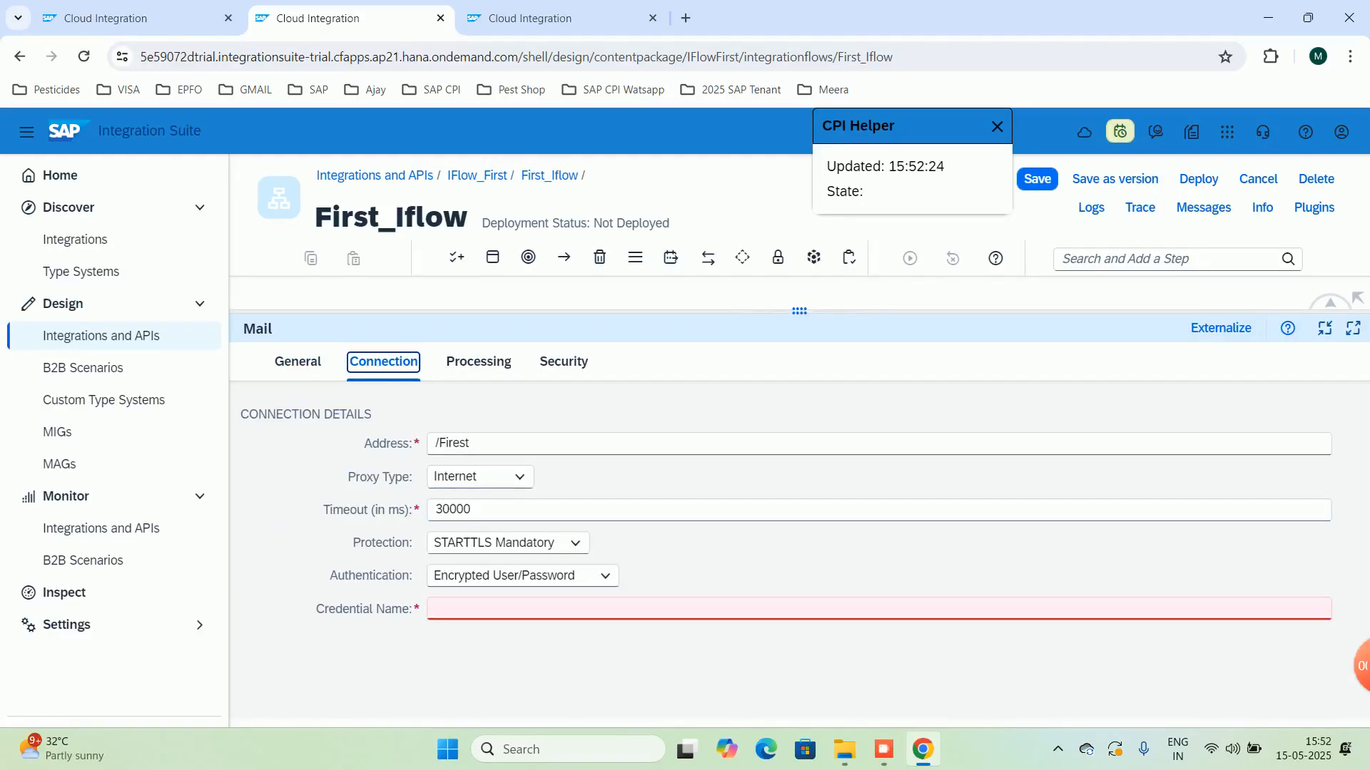
{"action": "left_click", "coordinate": [140, 18]}
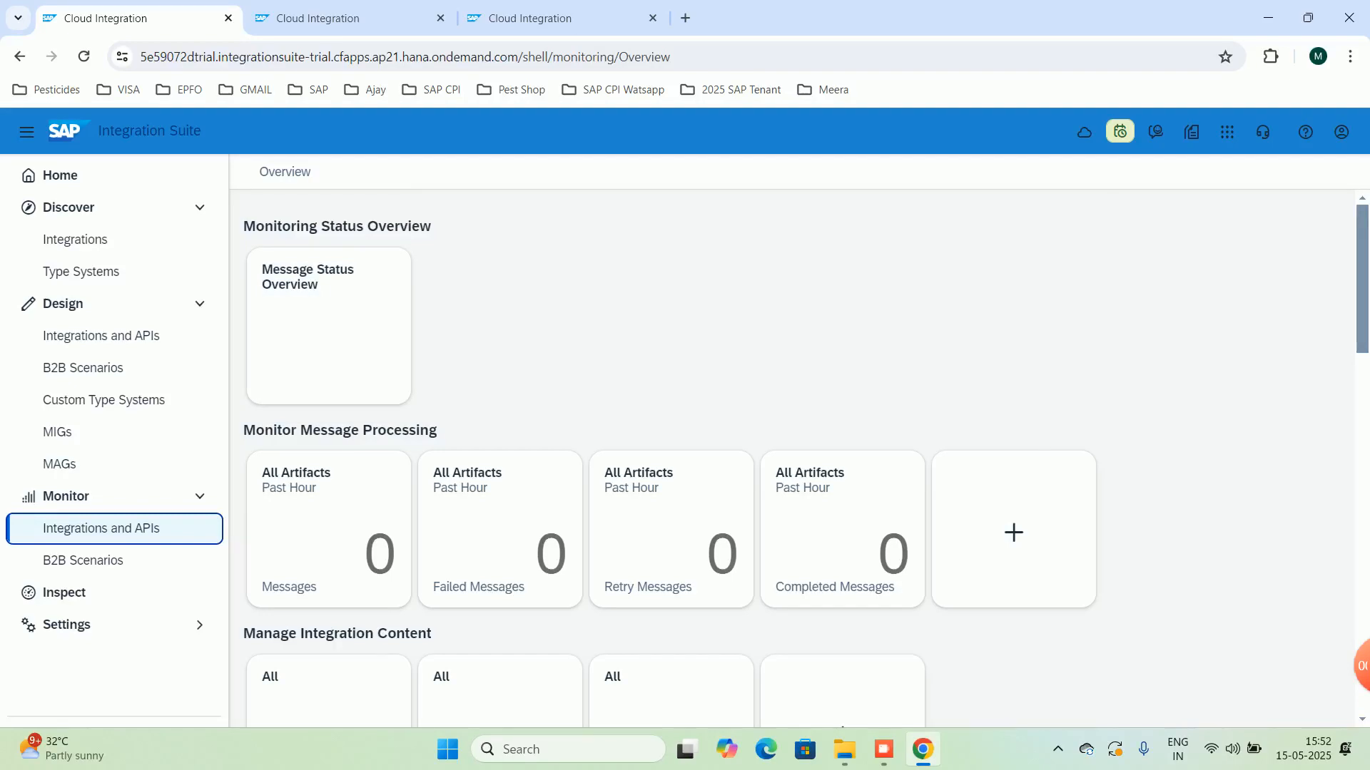
{"action": "scroll", "coordinate": [799, 456], "scroll_direction": "down", "scroll_amount": 7}
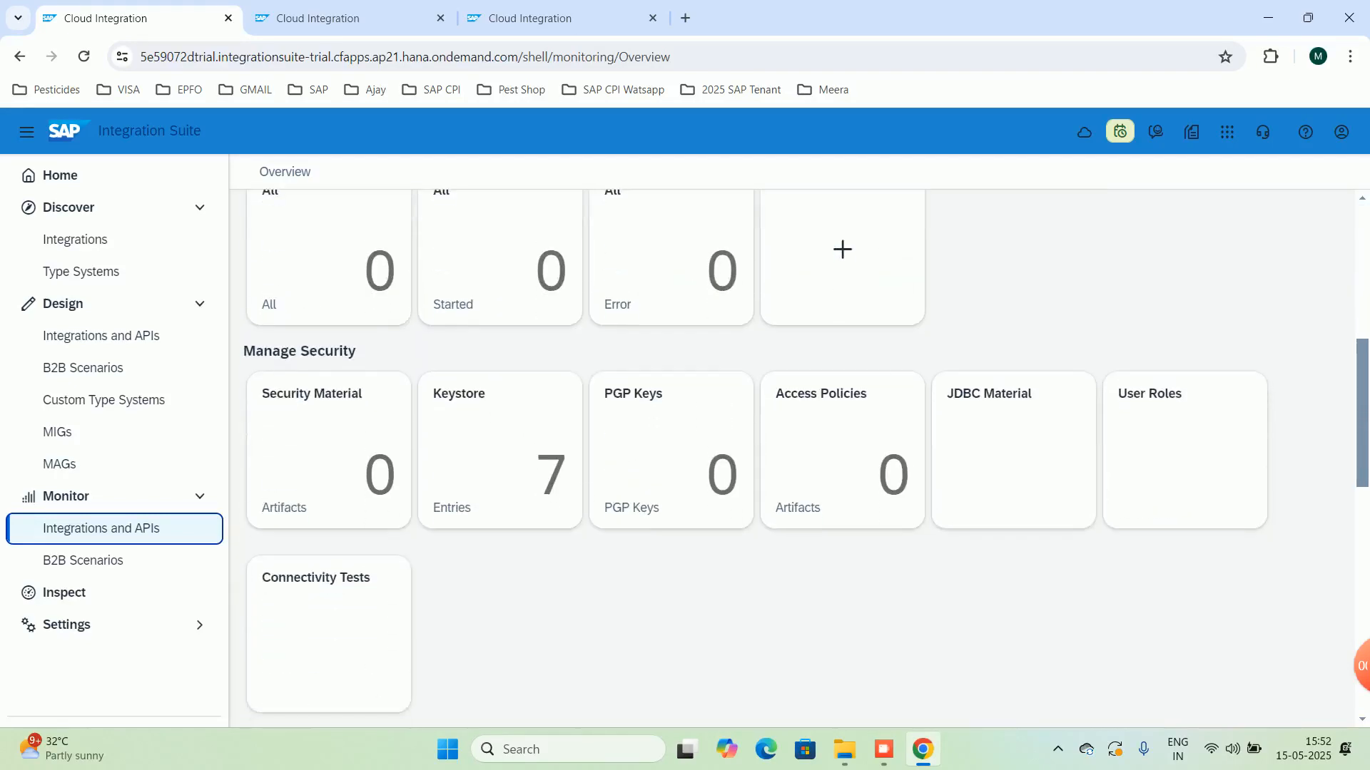
{"action": "left_click", "coordinate": [343, 19]}
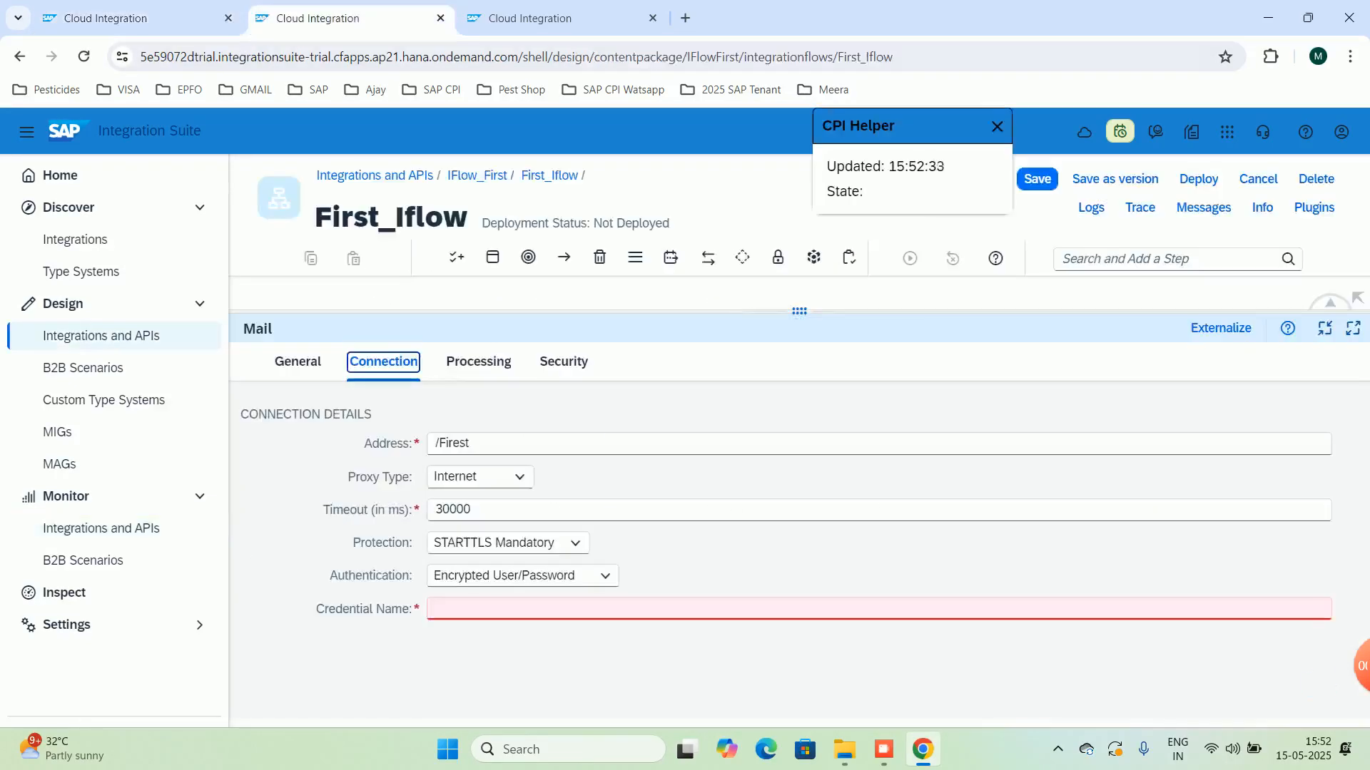
Review the mail attributes in the Mail channel's processing settings, and reduce the height of the properties area.
{"action": "left_click", "coordinate": [479, 362]}
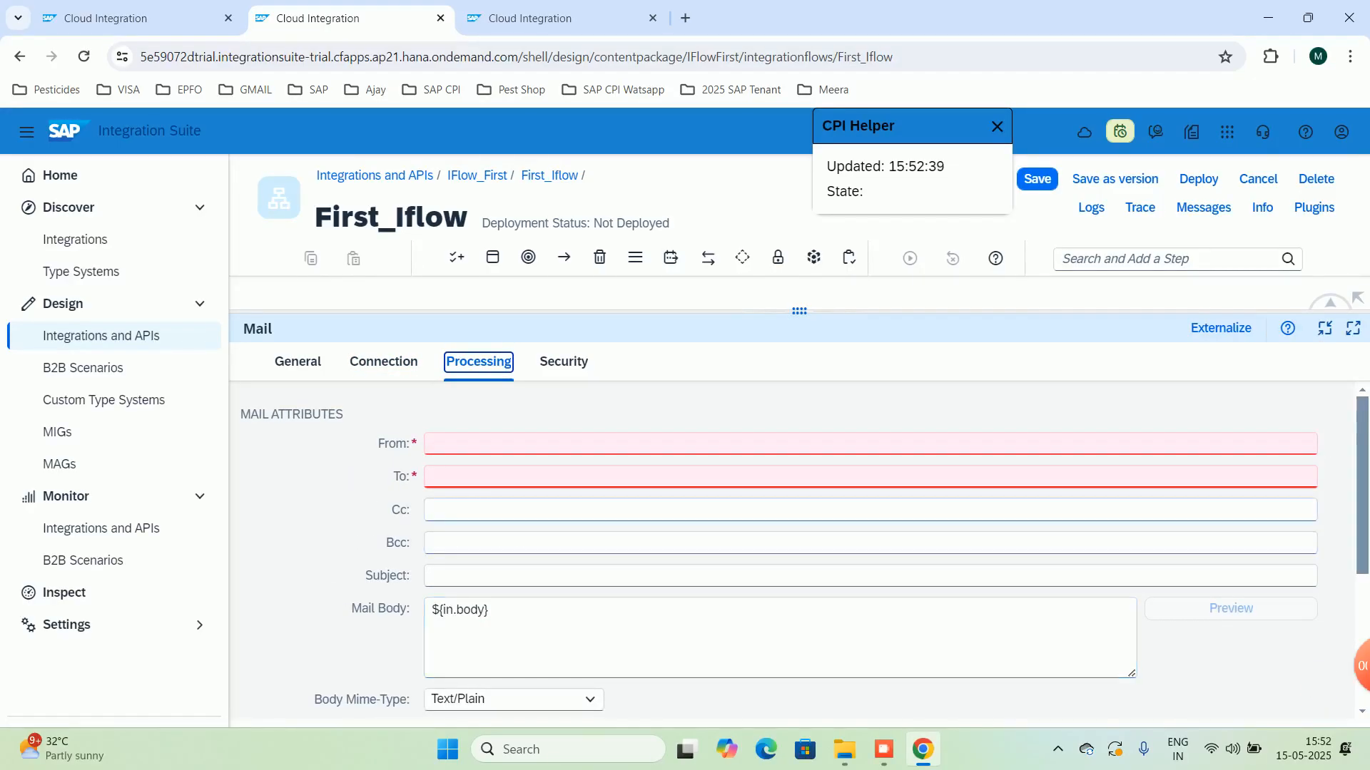
{"action": "mouse_move", "coordinate": [1362, 485]}
{"action": "left_mouse_down"}
{"action": "mouse_move", "coordinate": [1362, 559]}
{"action": "mouse_move", "coordinate": [1361, 486]}
{"action": "left_mouse_up"}
{"action": "left_click", "coordinate": [797, 294]}
{"action": "left_click_drag", "start_coordinate": [799, 311], "coordinate": [799, 545]}
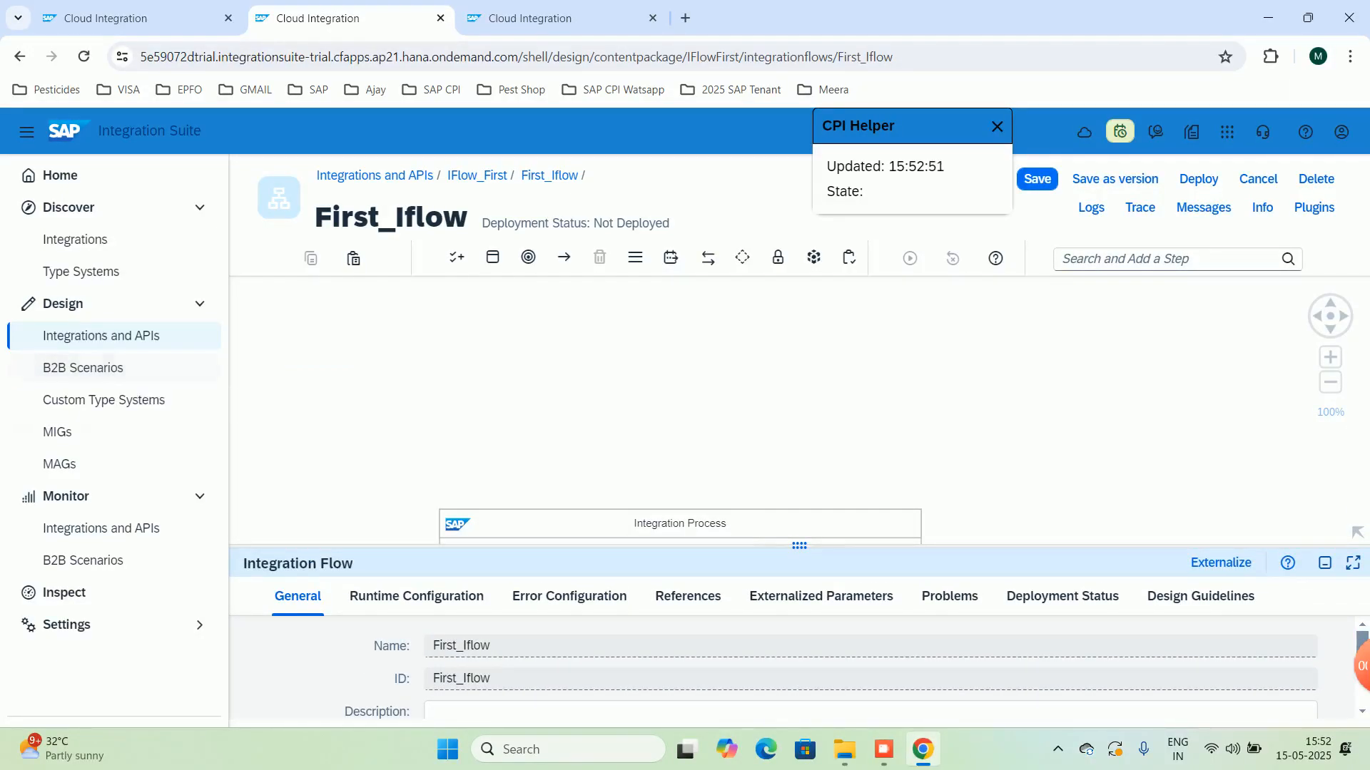
Request monitoring for Integrations and APIs from the flow without answering the confirmation, and examine the monitoring overview in the first browser tab.
{"action": "left_click", "coordinate": [100, 528]}
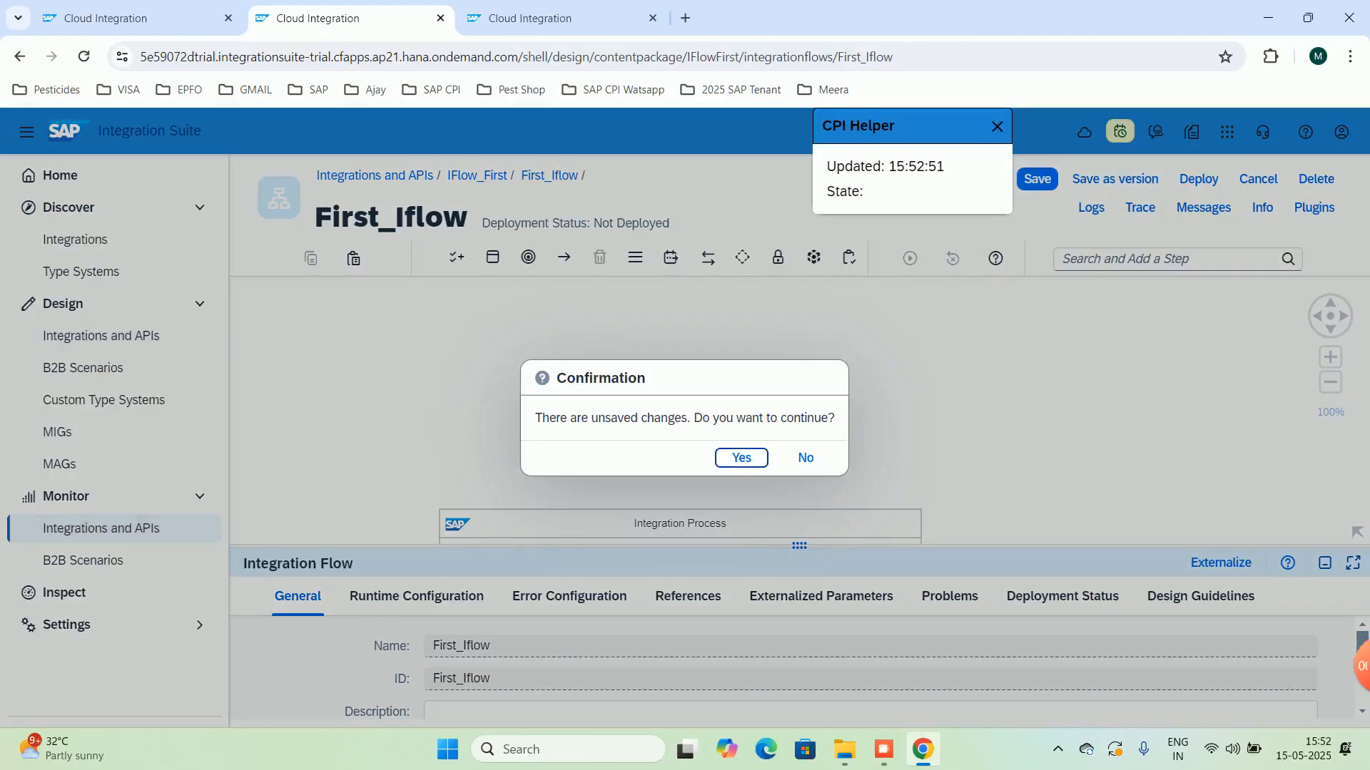
{"action": "left_click", "coordinate": [140, 19]}
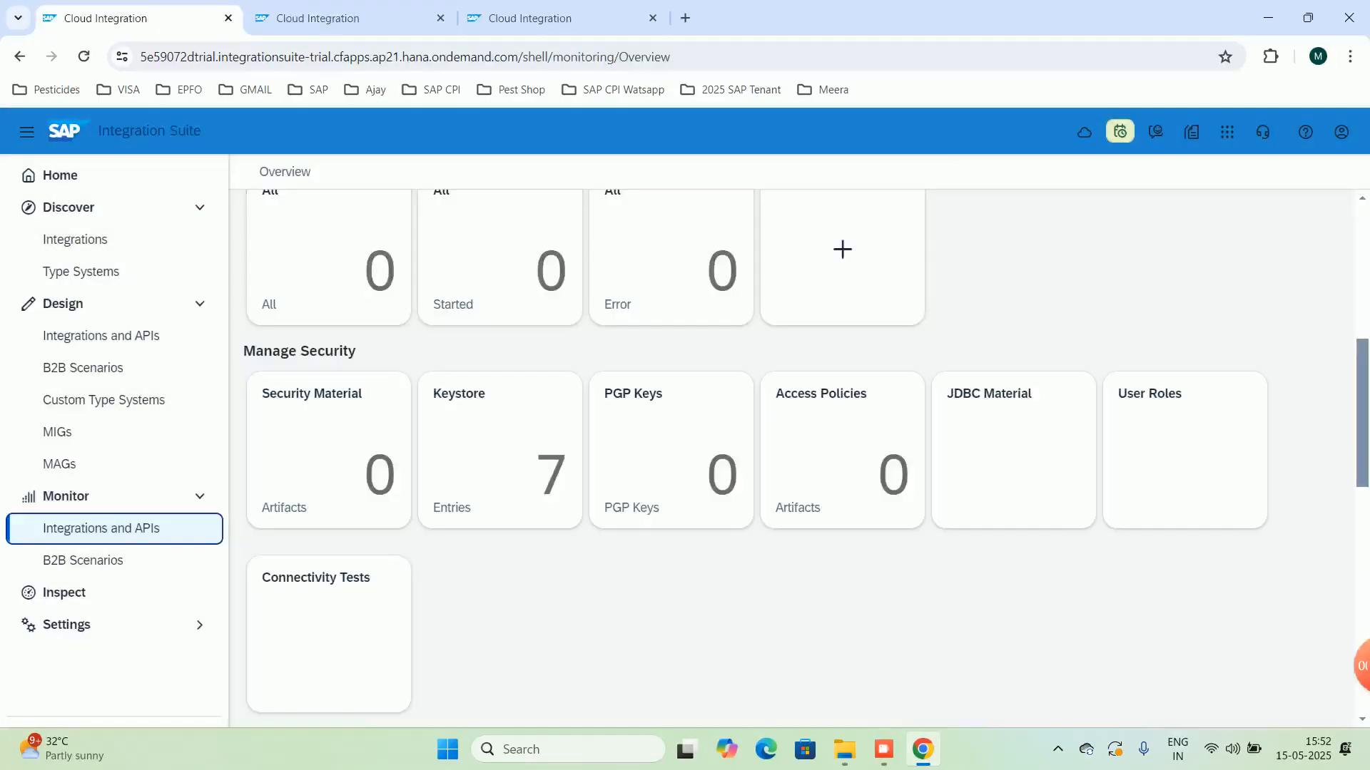
{"action": "scroll", "coordinate": [792, 456], "scroll_direction": "up", "scroll_amount": 7}
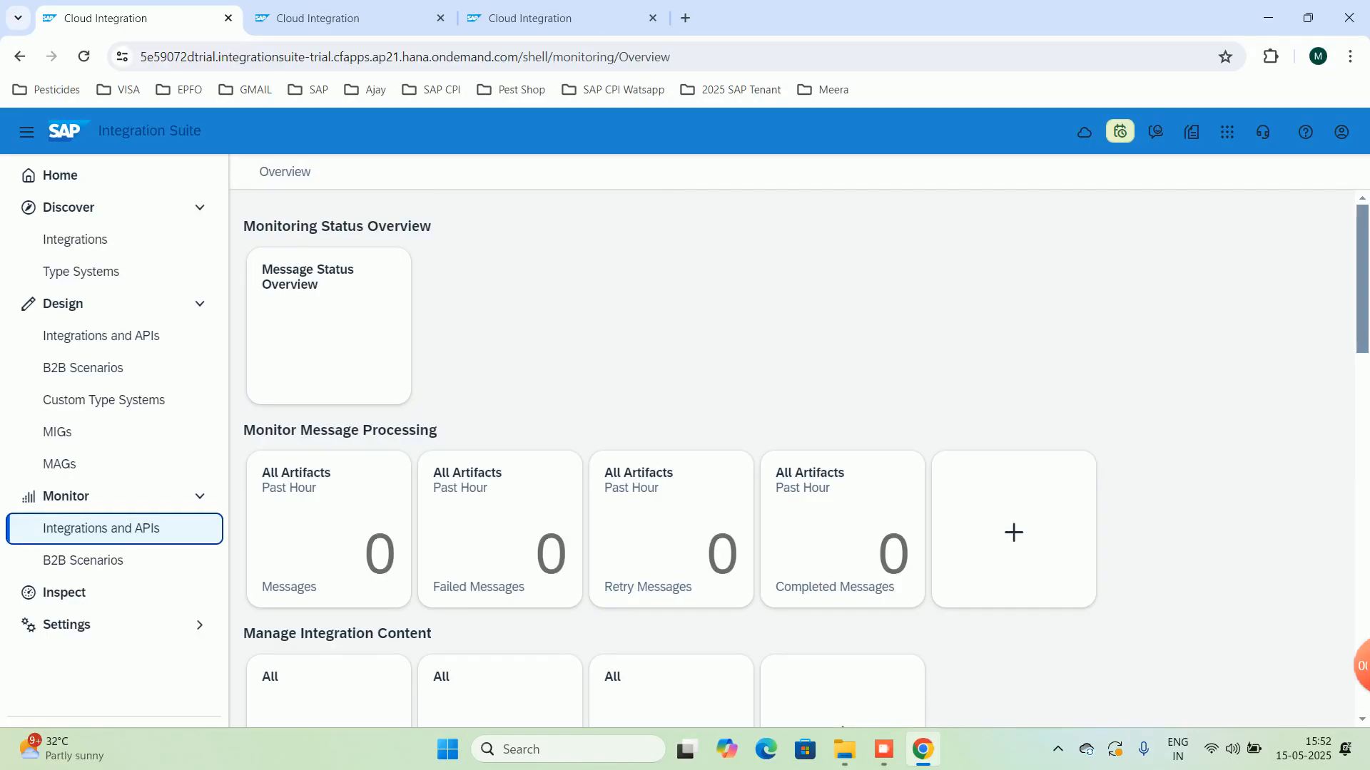
{"action": "scroll", "coordinate": [792, 457], "scroll_direction": "down", "scroll_amount": 1}
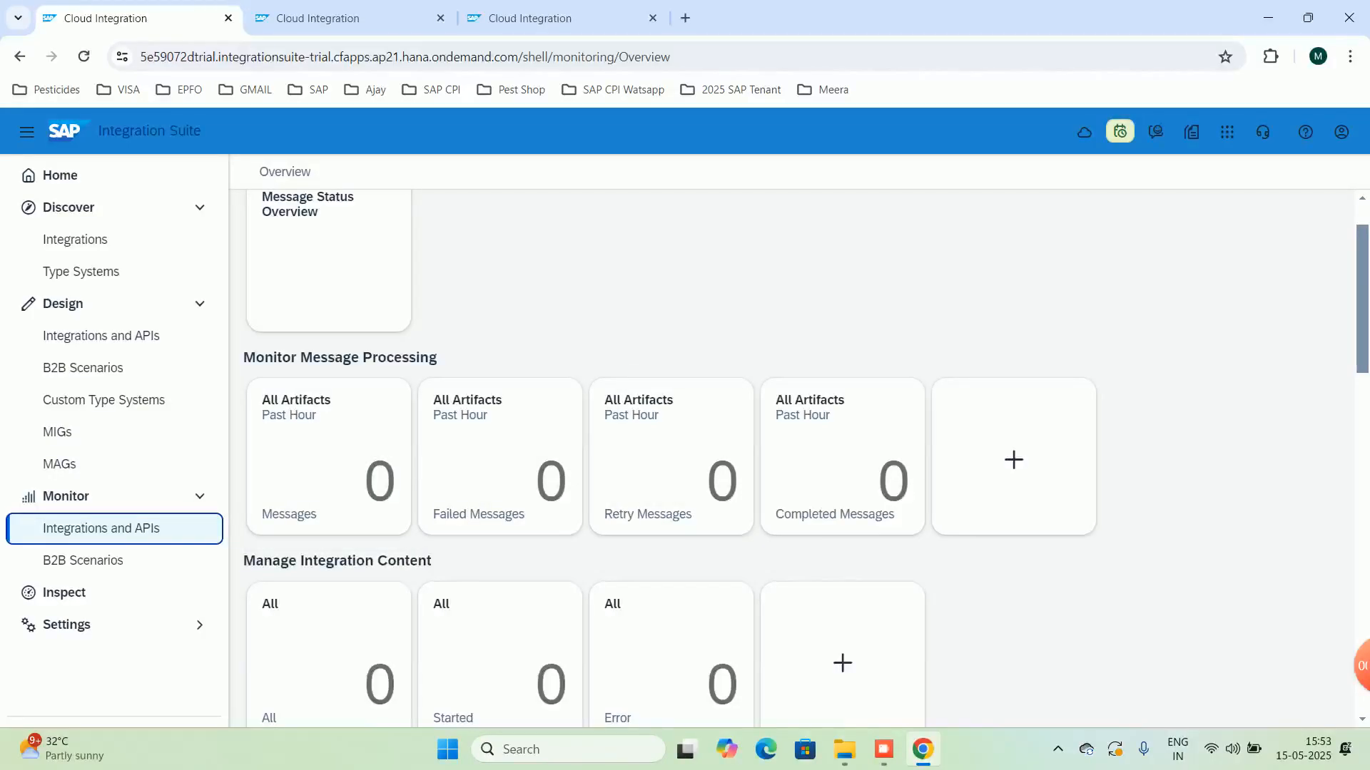
Examine the monitoring overview's integration content, security, stores, access logs and locks sections, and return to its Monitoring Status Overview.
{"action": "scroll", "coordinate": [792, 457], "scroll_direction": "up", "scroll_amount": 1}
{"action": "scroll", "coordinate": [792, 457], "scroll_direction": "down", "scroll_amount": 6}
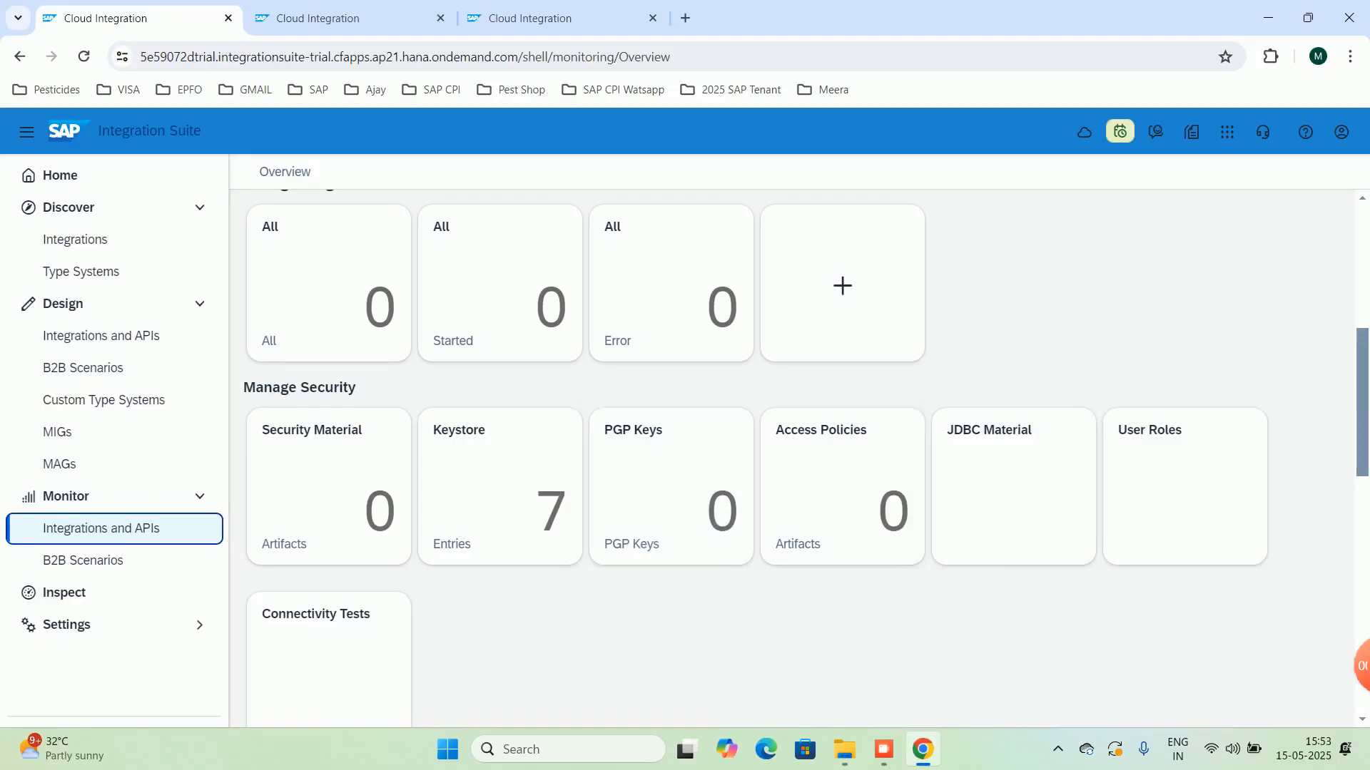
{"action": "scroll", "coordinate": [792, 457], "scroll_direction": "down", "scroll_amount": 5}
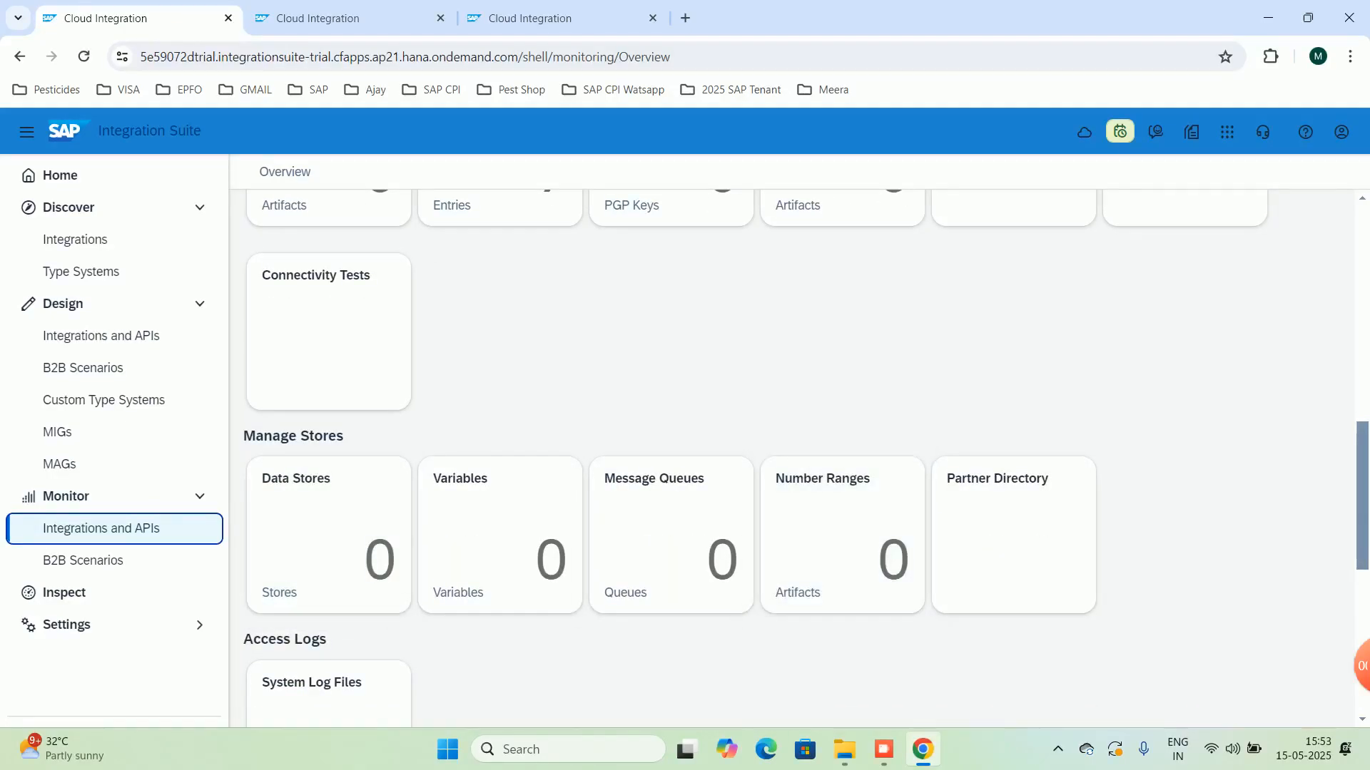
{"action": "scroll", "coordinate": [792, 457], "scroll_direction": "down", "scroll_amount": 3}
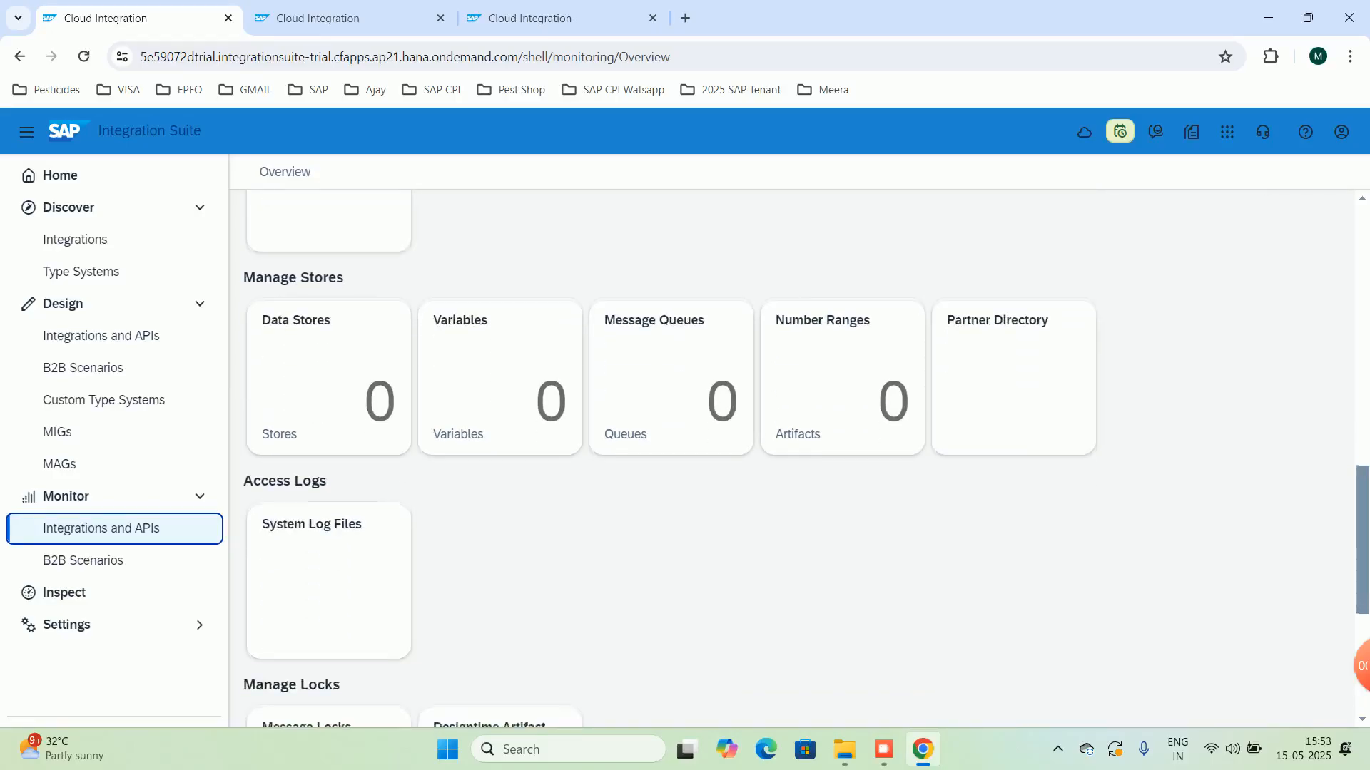
{"action": "scroll", "coordinate": [792, 457], "scroll_direction": "down", "scroll_amount": 2}
{"action": "scroll", "coordinate": [792, 457], "scroll_direction": "down", "scroll_amount": 3}
{"action": "scroll", "coordinate": [792, 457], "scroll_direction": "up", "scroll_amount": 10}
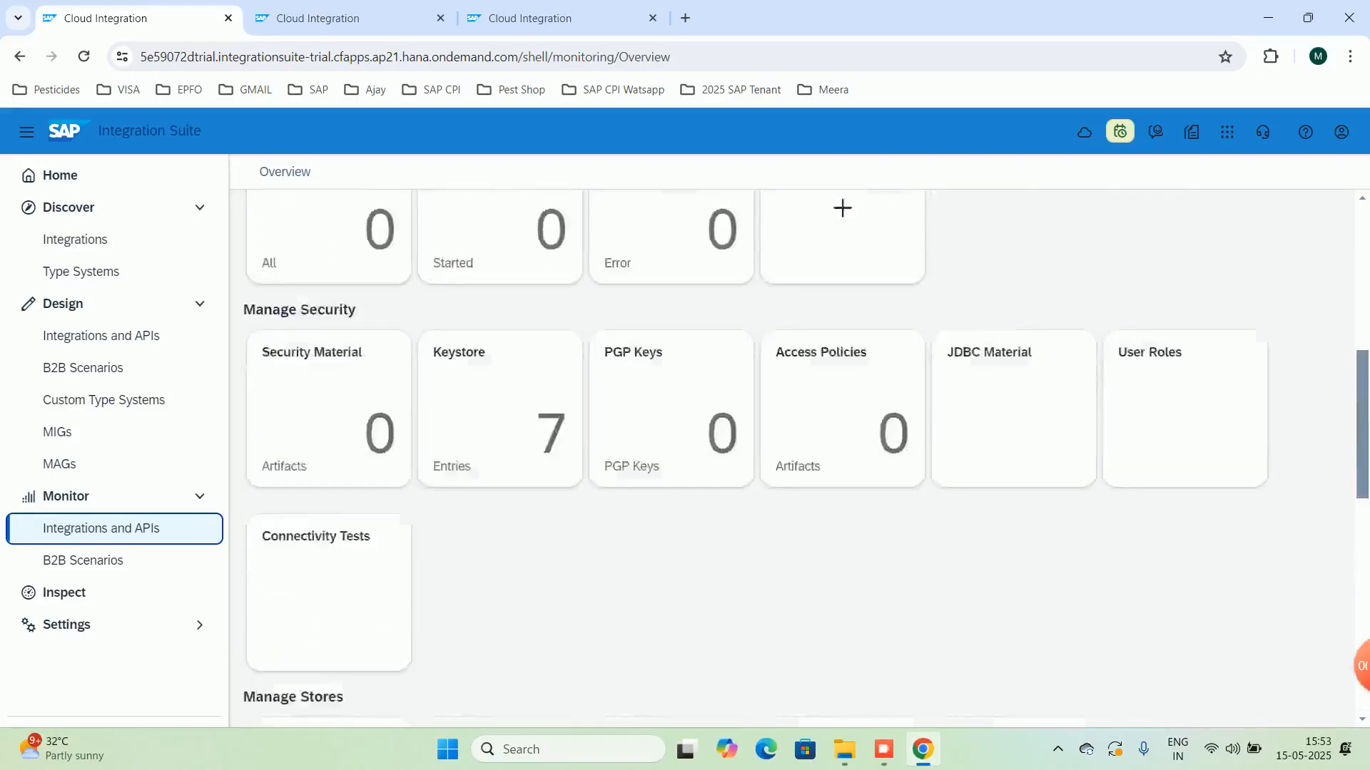
{"action": "scroll", "coordinate": [792, 456], "scroll_direction": "up", "scroll_amount": 5}
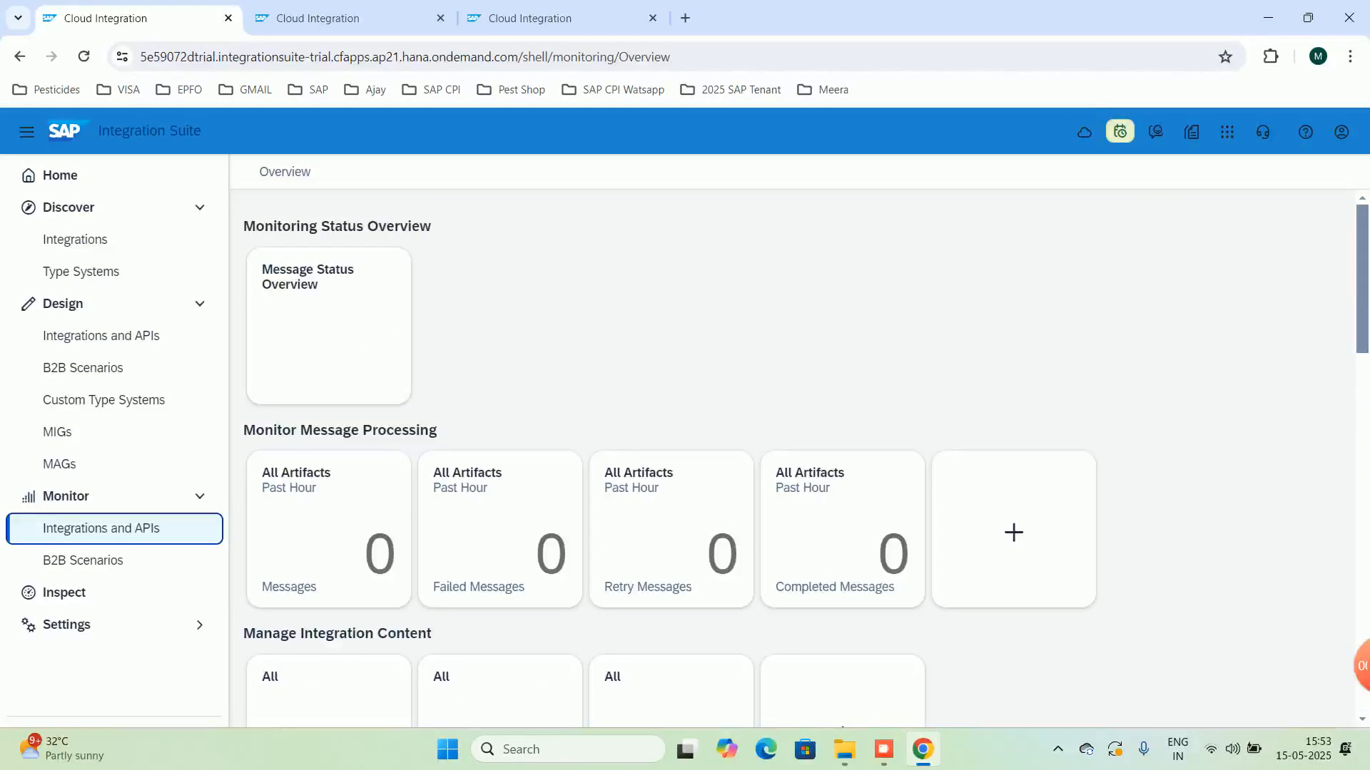
Open First_Iflow from the artifacts of the IFlow_First design package and recover its unsaved changes.
{"action": "left_click", "coordinate": [79, 207]}
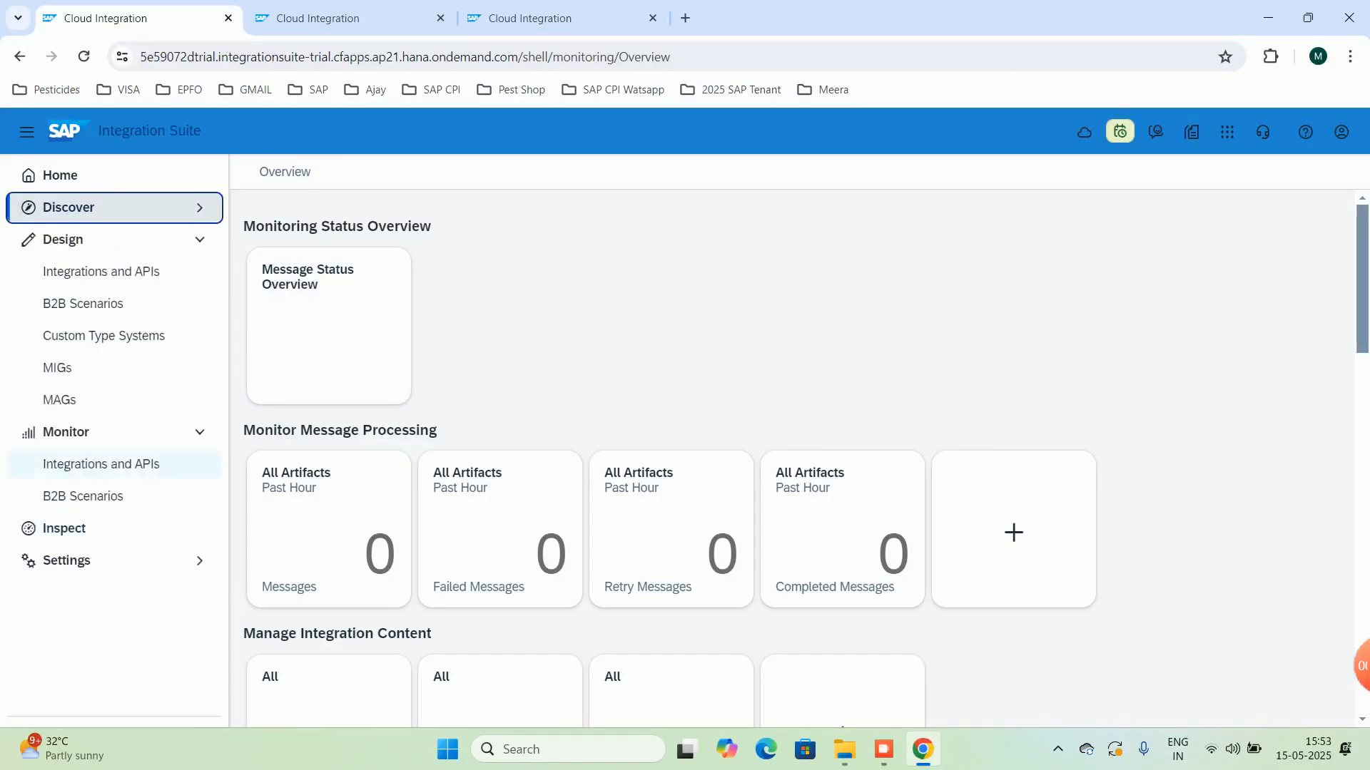
{"action": "left_click", "coordinate": [79, 208]}
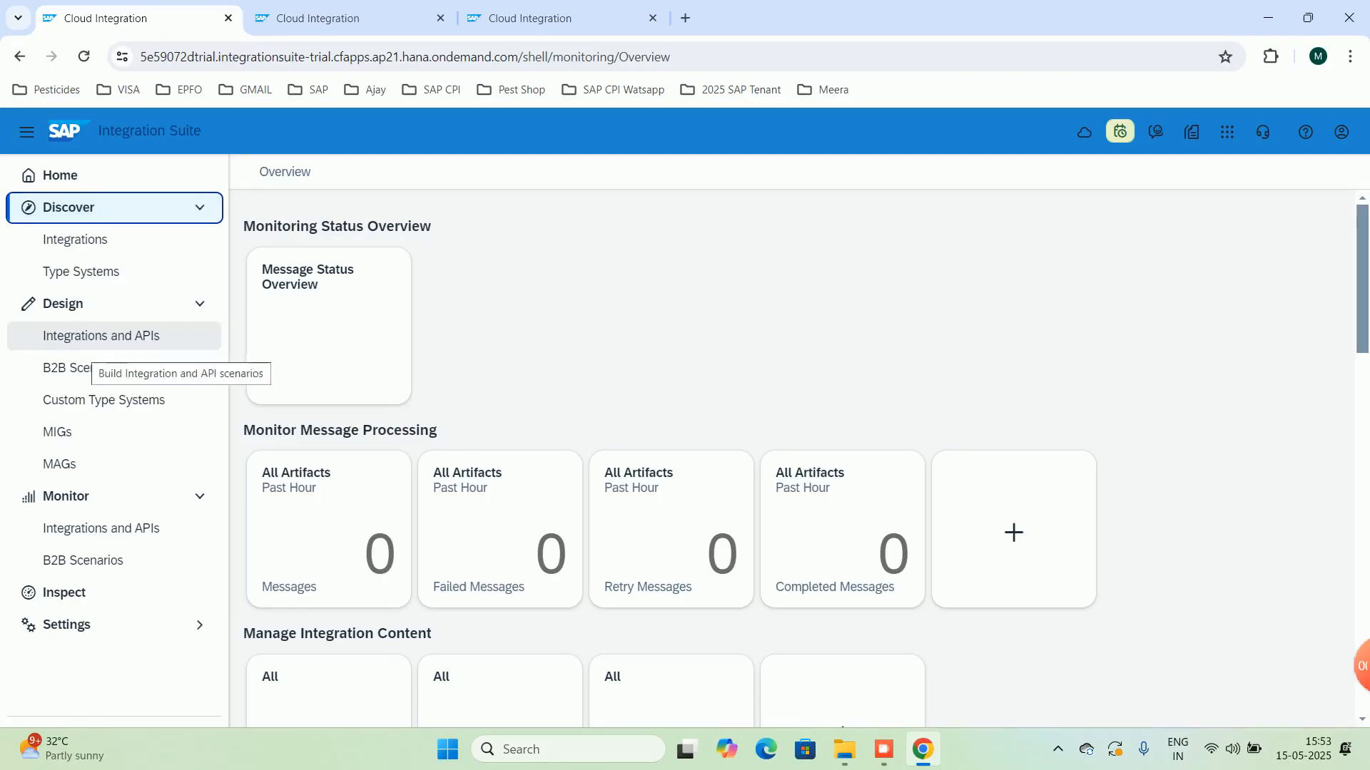
{"action": "left_click", "coordinate": [101, 336]}
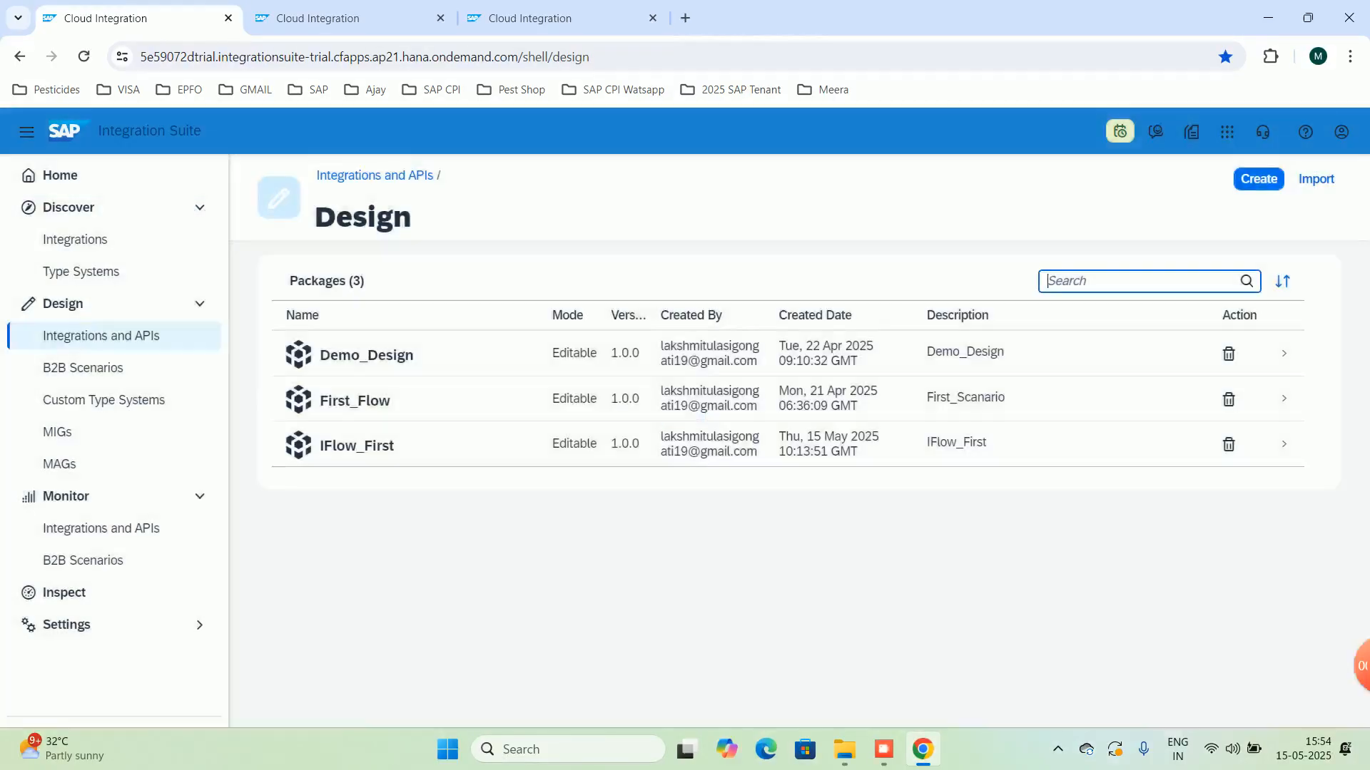
{"action": "left_click", "coordinate": [357, 446]}
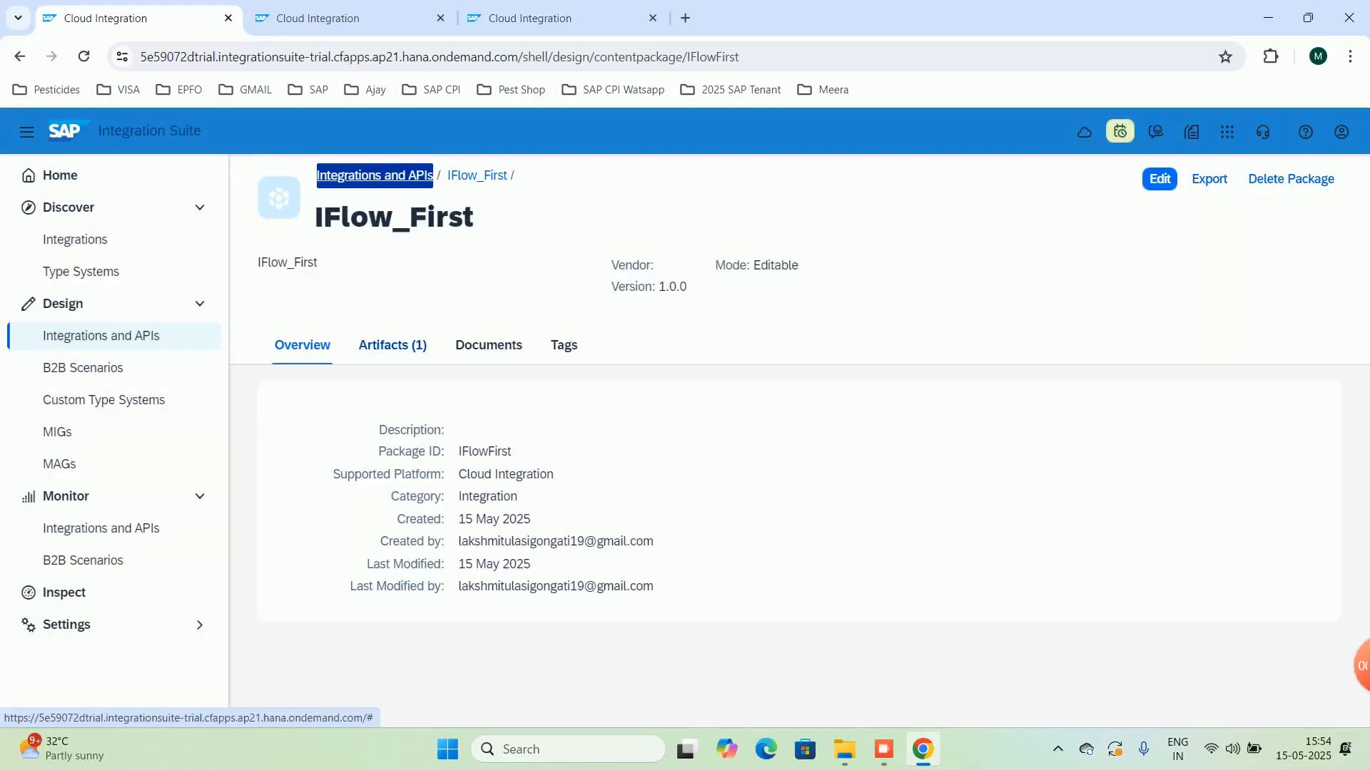
{"action": "left_click", "coordinate": [394, 345]}
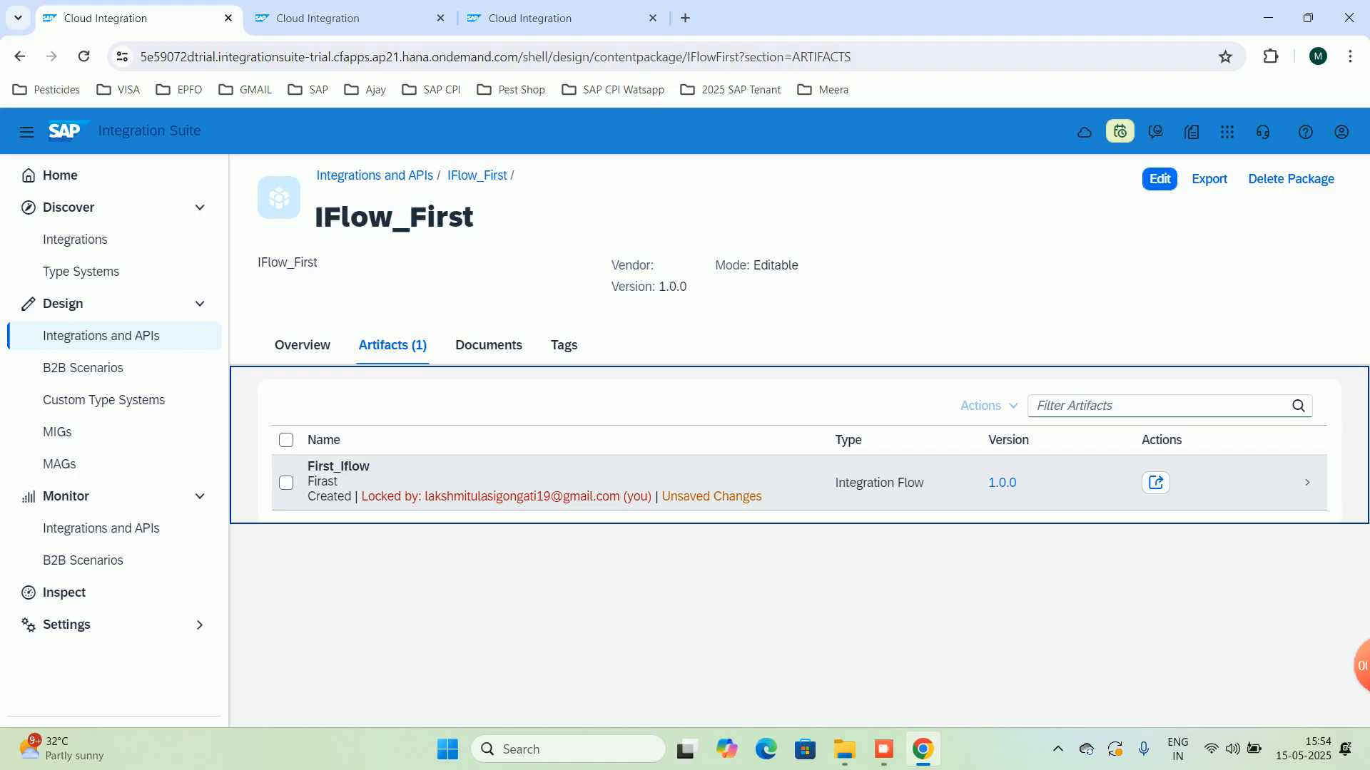
{"action": "left_click", "coordinate": [339, 467]}
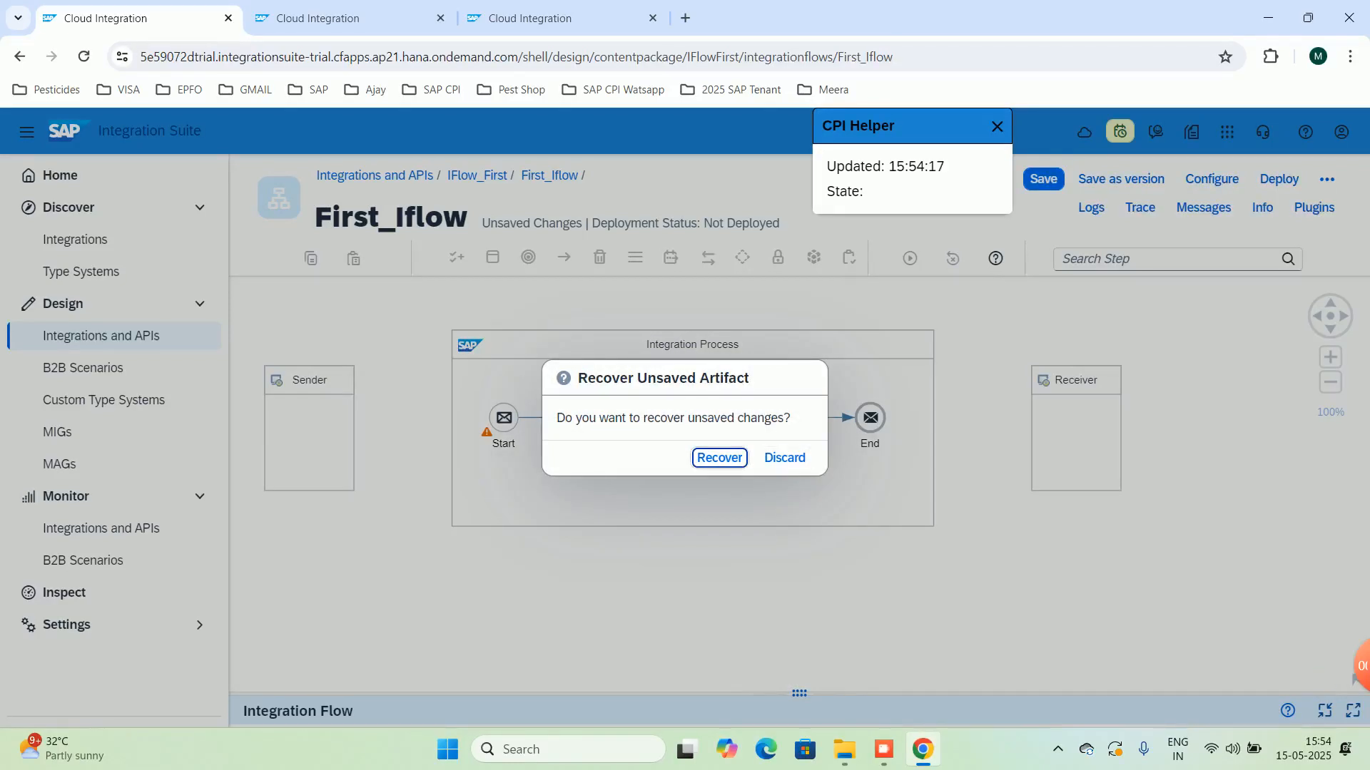
{"action": "key", "text": "Return"}
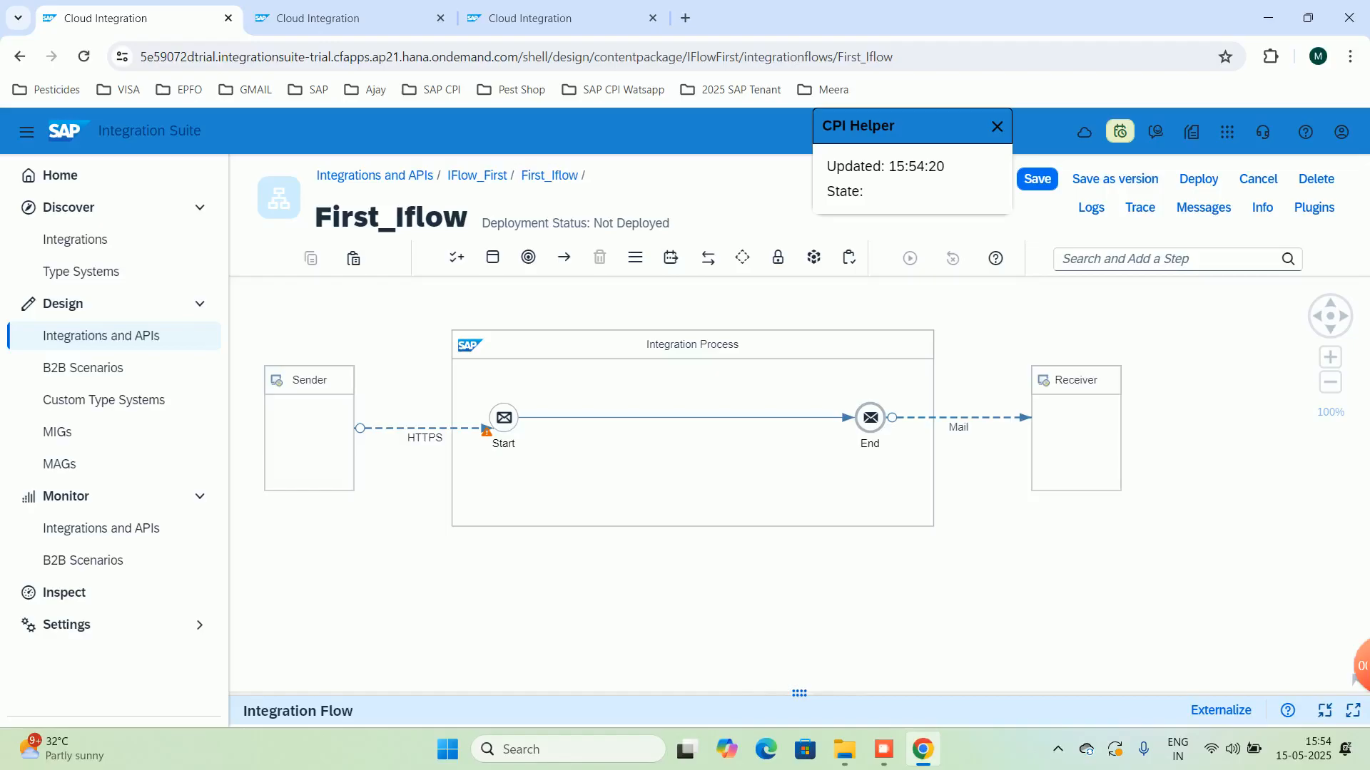
Open monitoring for Integrations and APIs, and review its message processing, integration content and security sections.
{"action": "left_click", "coordinate": [142, 526]}
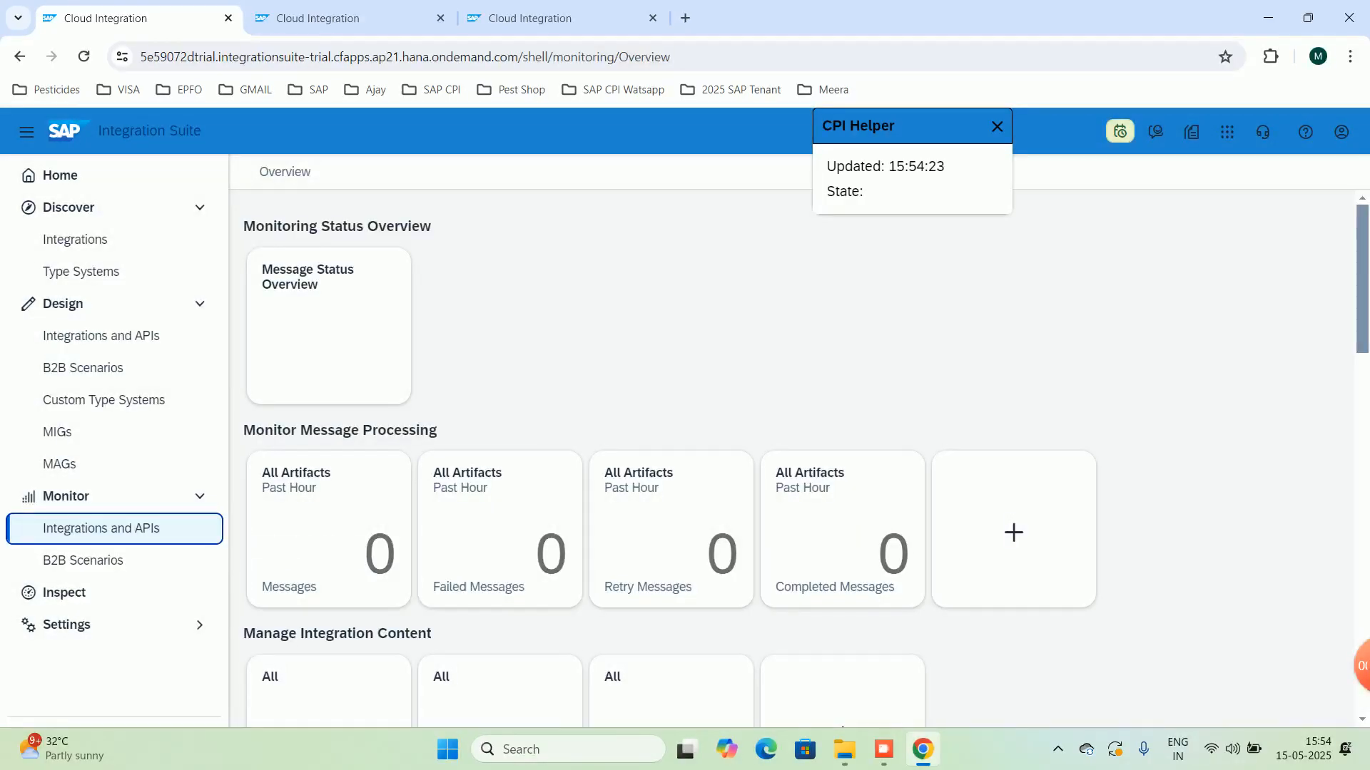
{"action": "scroll", "coordinate": [807, 456], "scroll_direction": "down", "scroll_amount": 3}
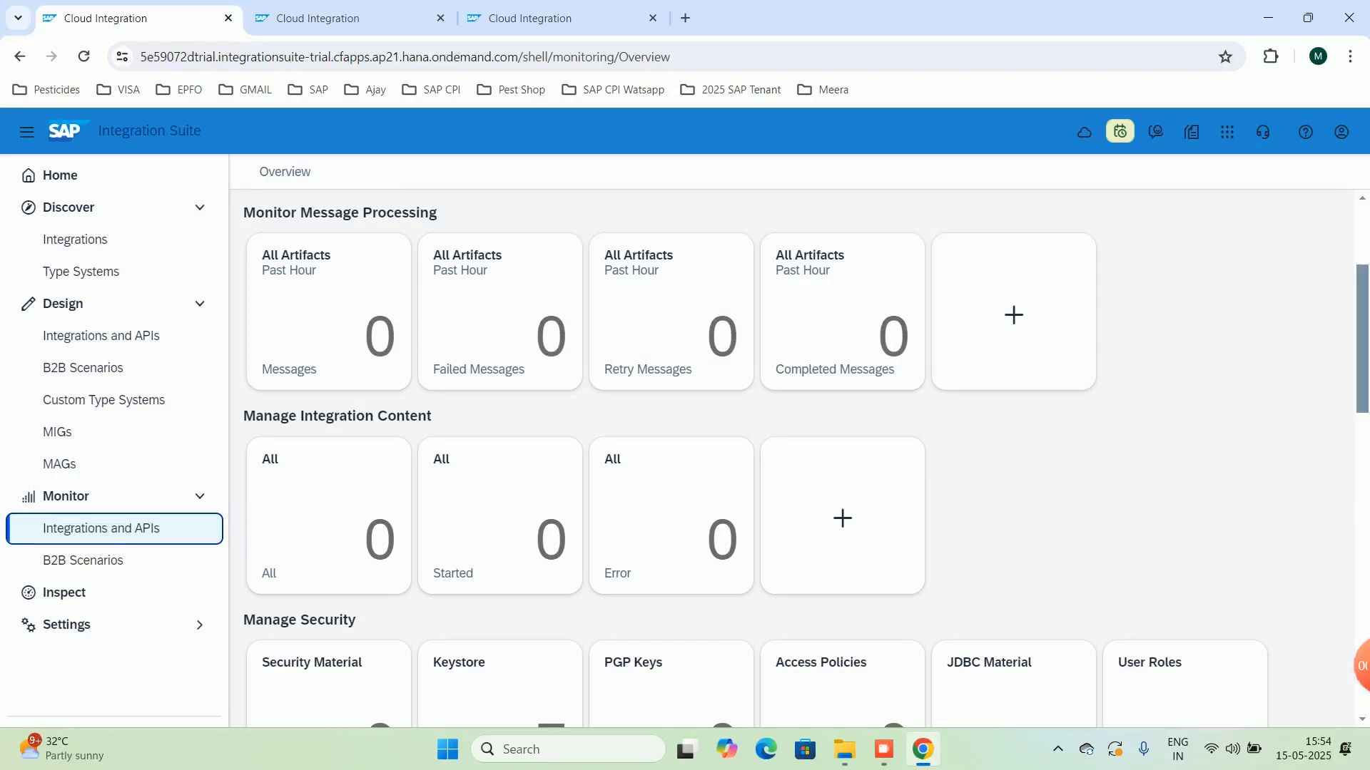
{"action": "scroll", "coordinate": [799, 456], "scroll_direction": "down", "scroll_amount": 2}
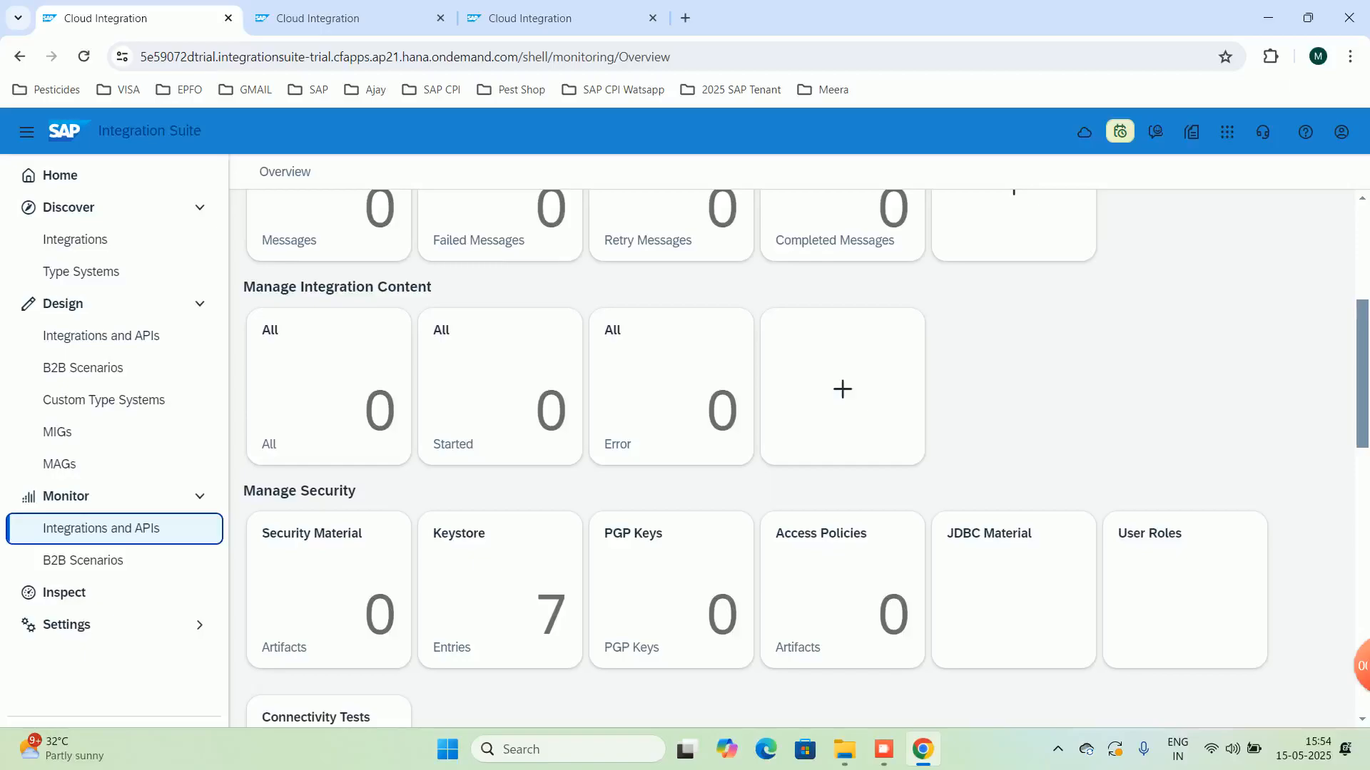
{"action": "scroll", "coordinate": [799, 456], "scroll_direction": "down", "scroll_amount": 7}
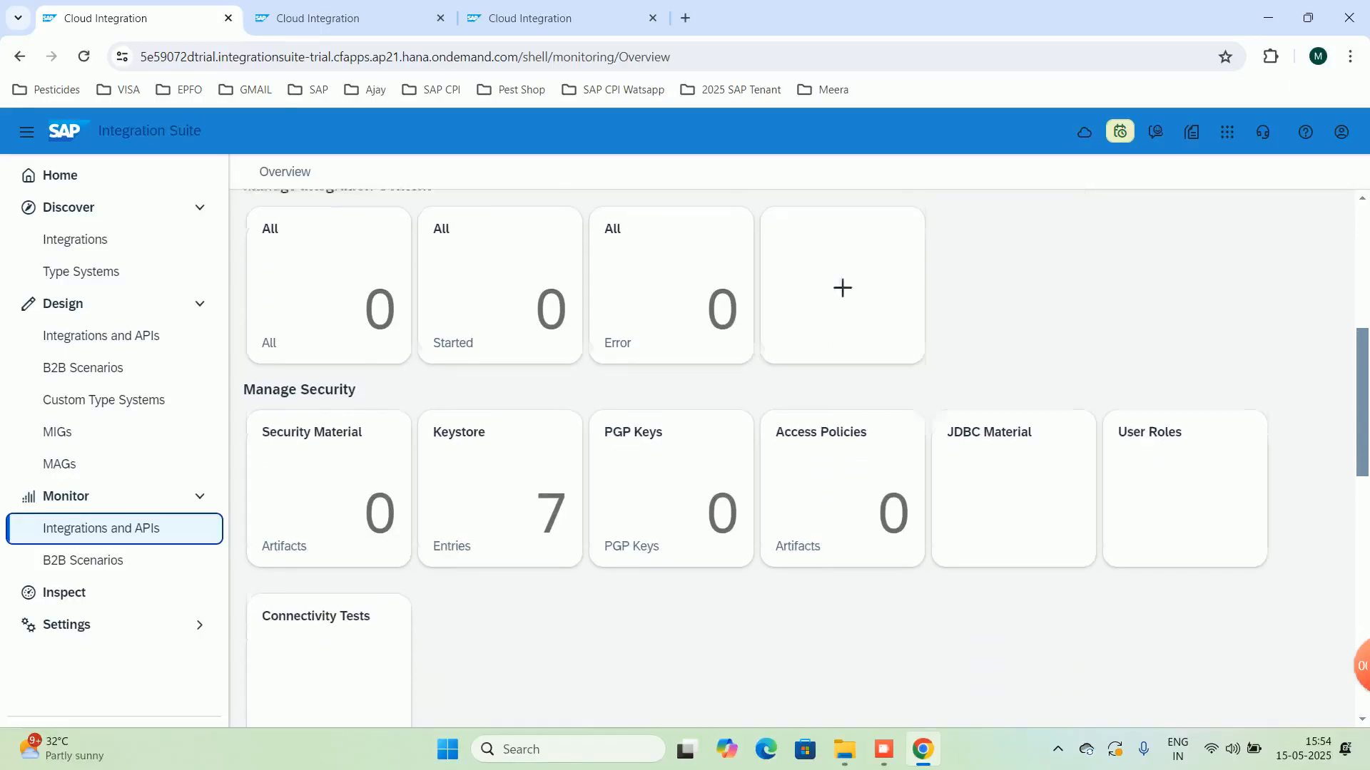
{"action": "scroll", "coordinate": [799, 456], "scroll_direction": "up", "scroll_amount": 12}
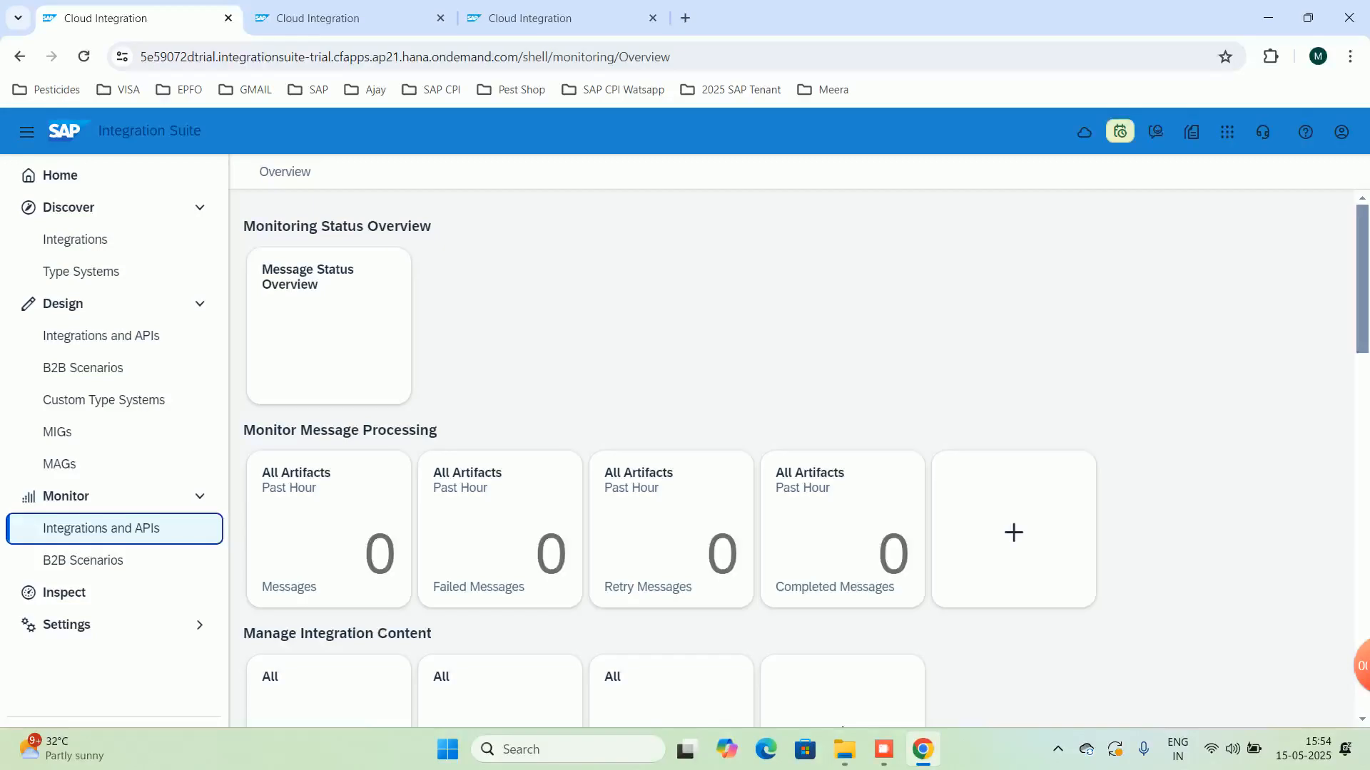
{"action": "mouse_move", "coordinate": [1361, 666]}
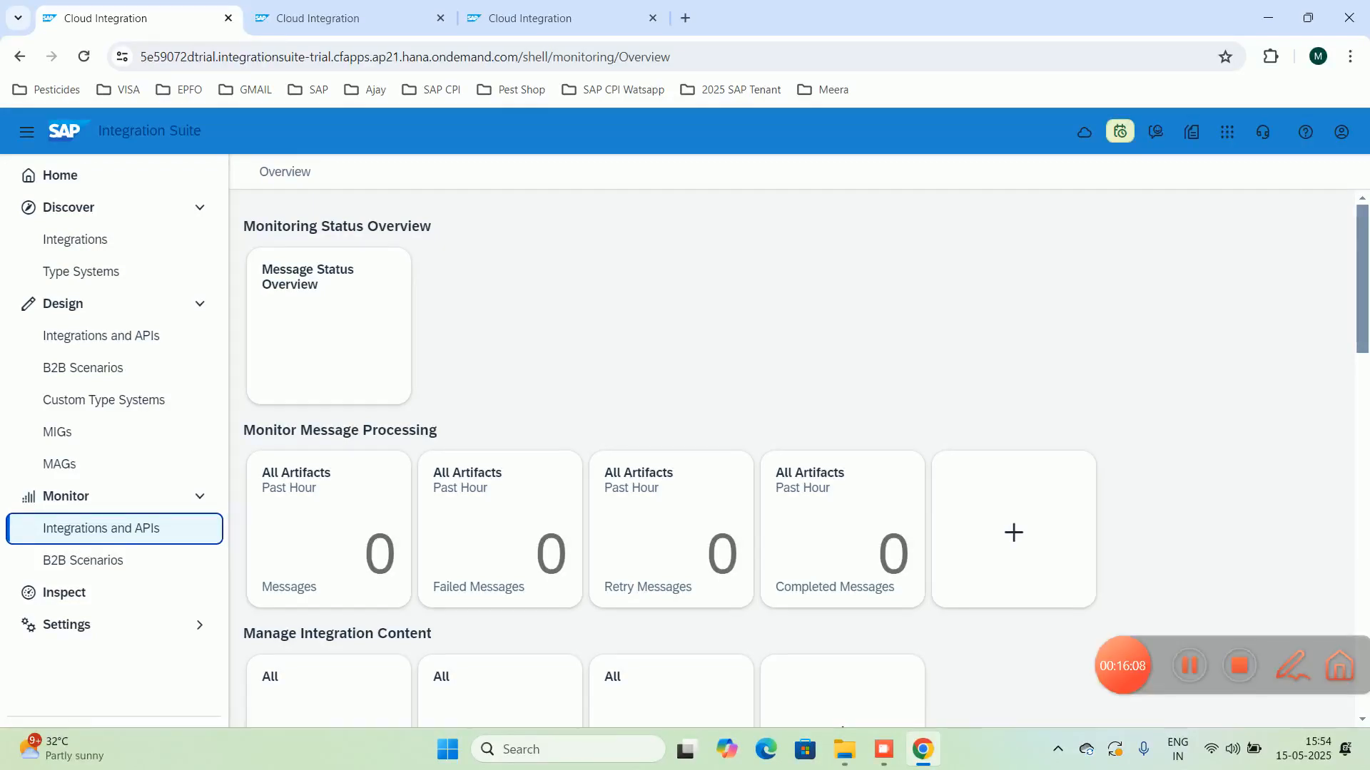